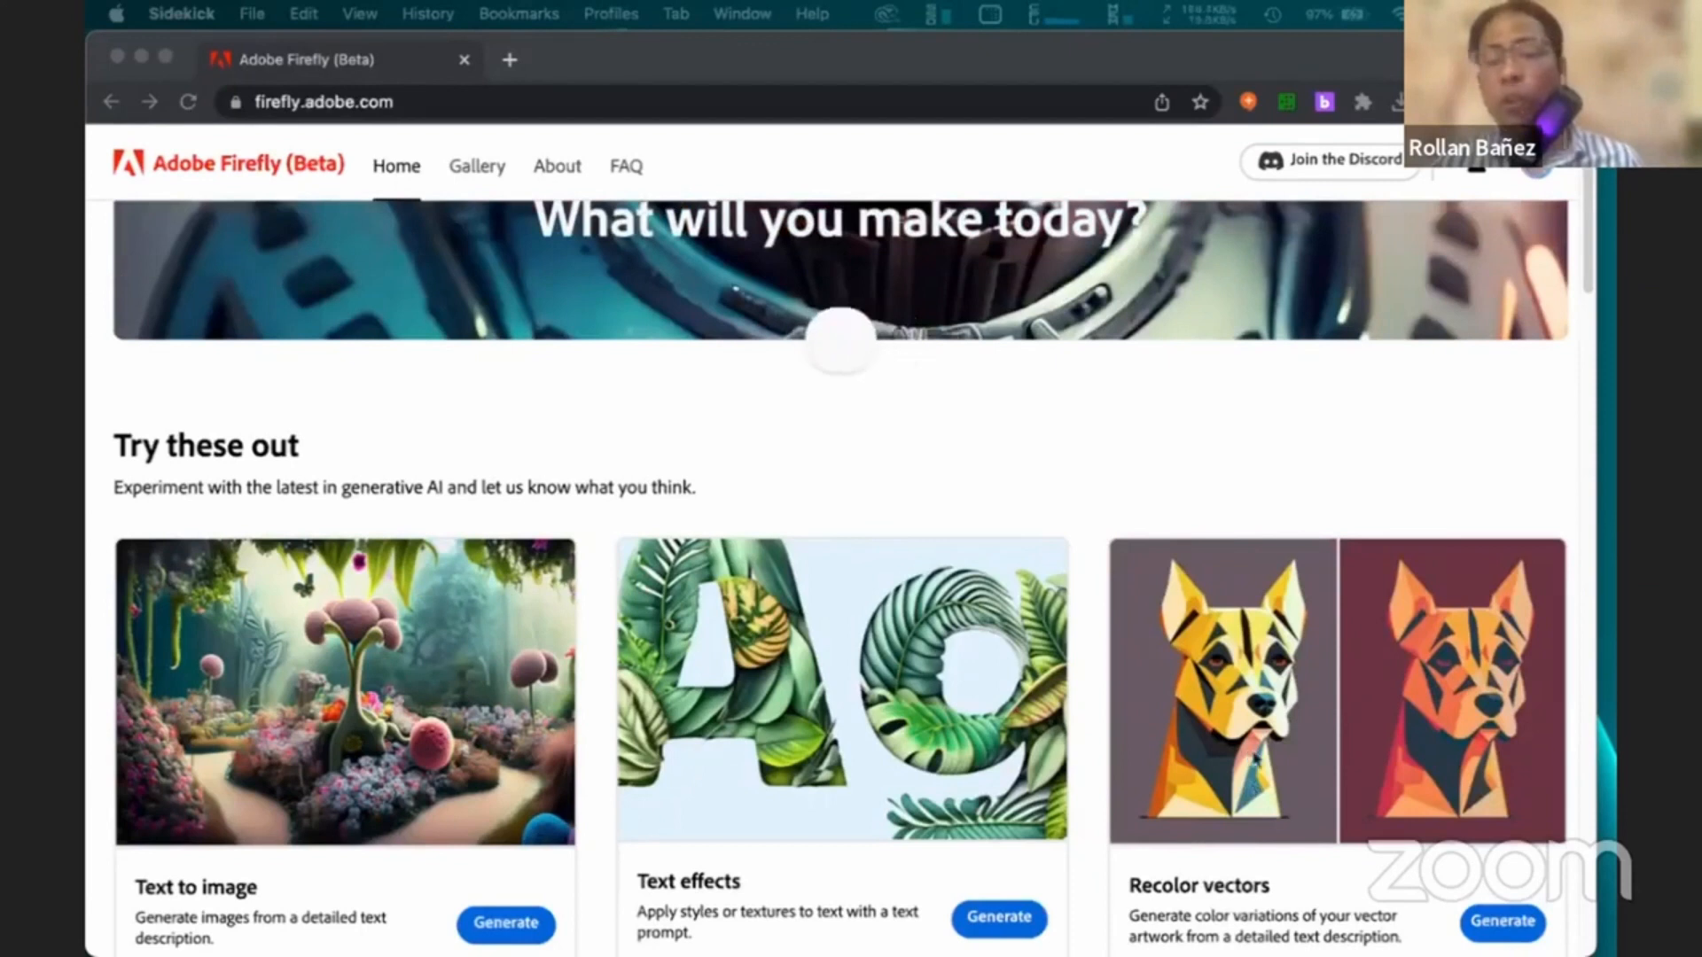
text(iridescent organic shapes)
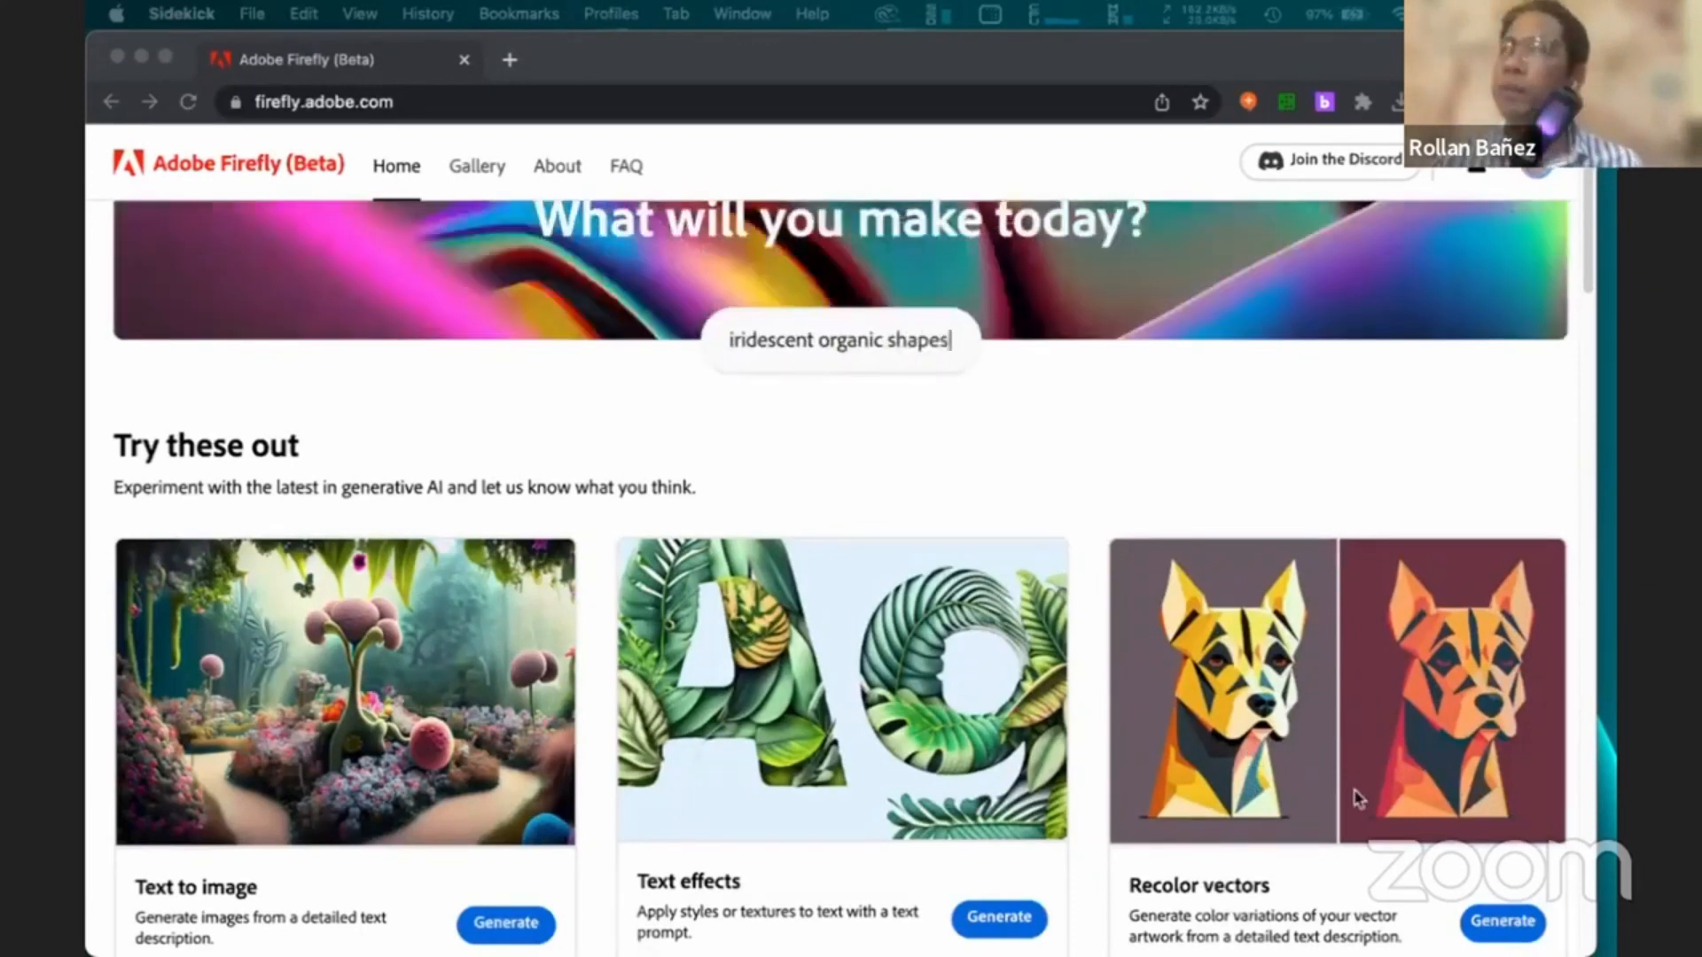
key(BackSpace)
key(BackSpace)
key(BackSpace)
key(BackSpace)
key(BackSpace)
key(BackSpace)
key(BackSpace)
key(BackSpace)
key(BackSpace)
key(BackSpace)
key(BackSpace)
key(BackSpace)
key(BackSpace)
key(BackSpace)
key(BackSpace)
key(BackSpace)
key(BackSpace)
key(BackSpace)
key(BackSpace)
key(BackSpace)
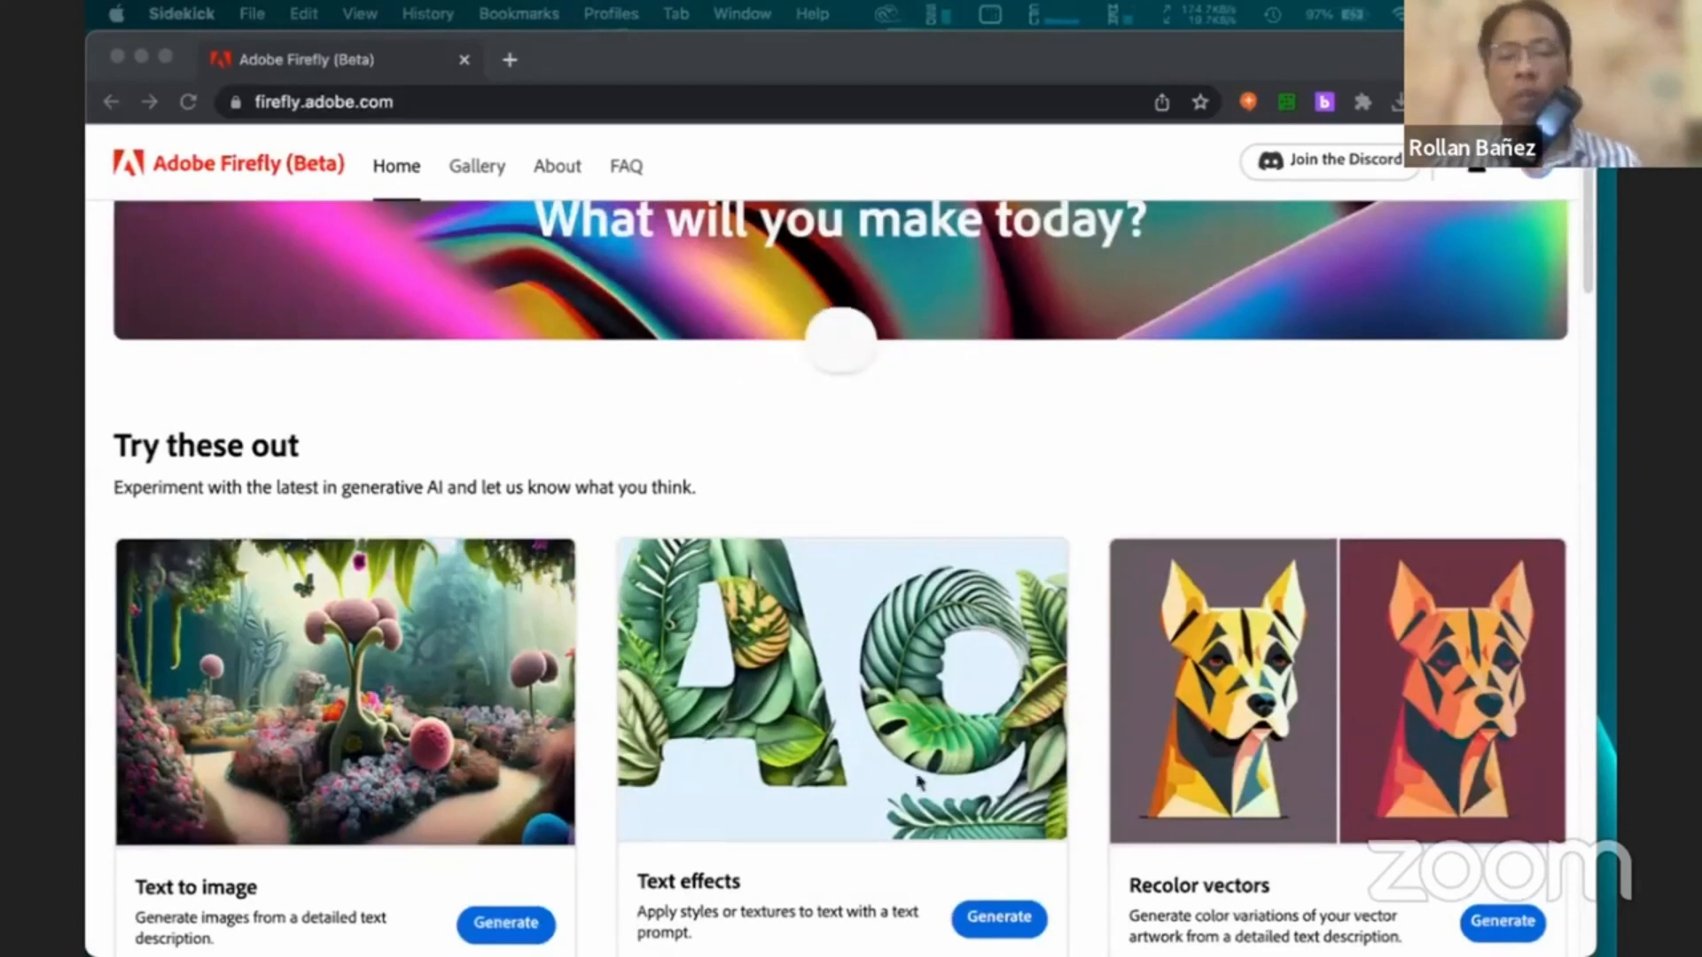
text(painting of mountai)
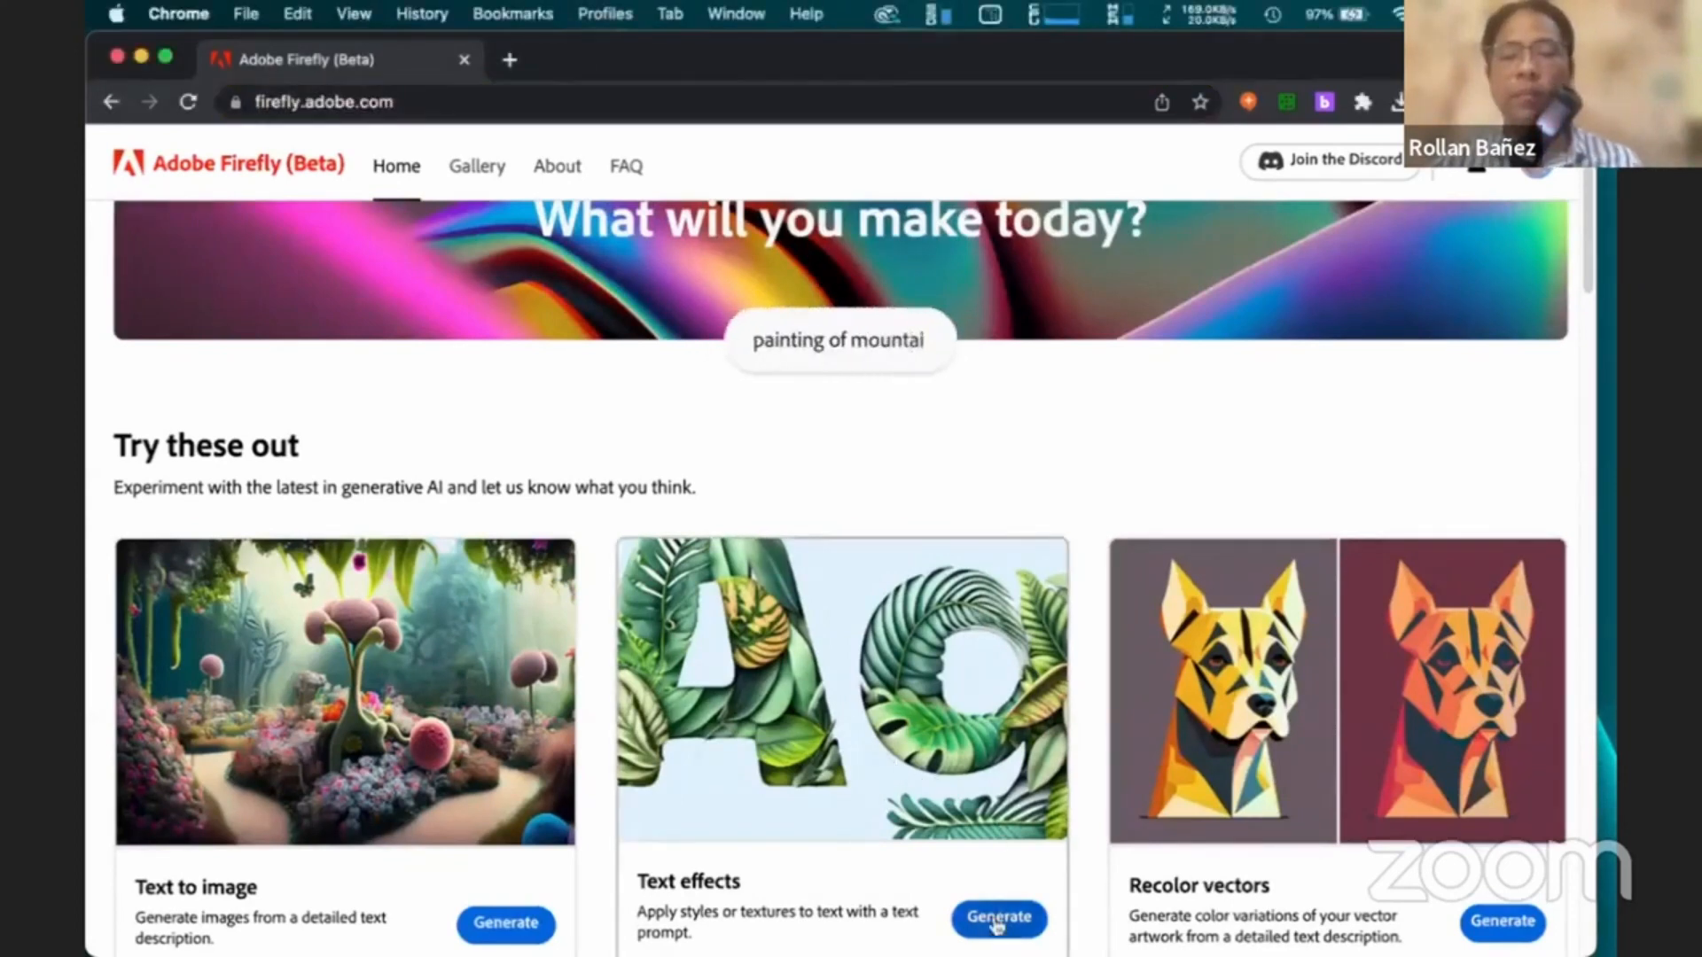
Open the Text effects generator and browse its gallery of sample letters and prompts
click(997, 925)
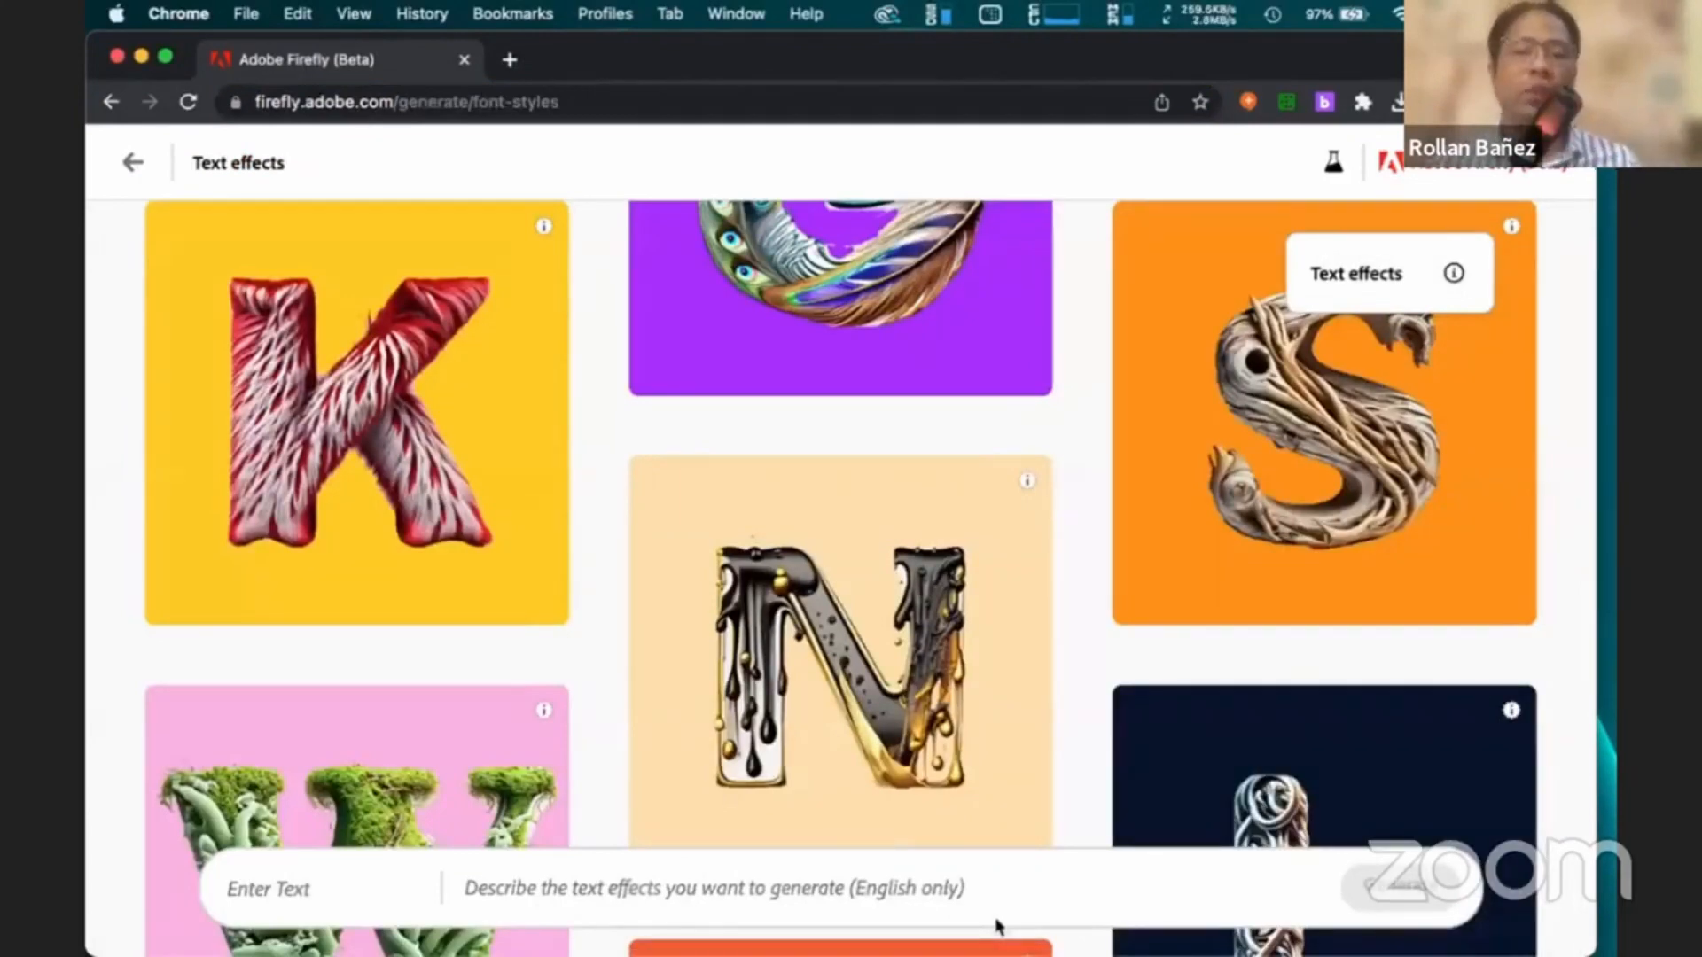
mouse_move(1020, 302)
scroll(1046, 336, down, 1)
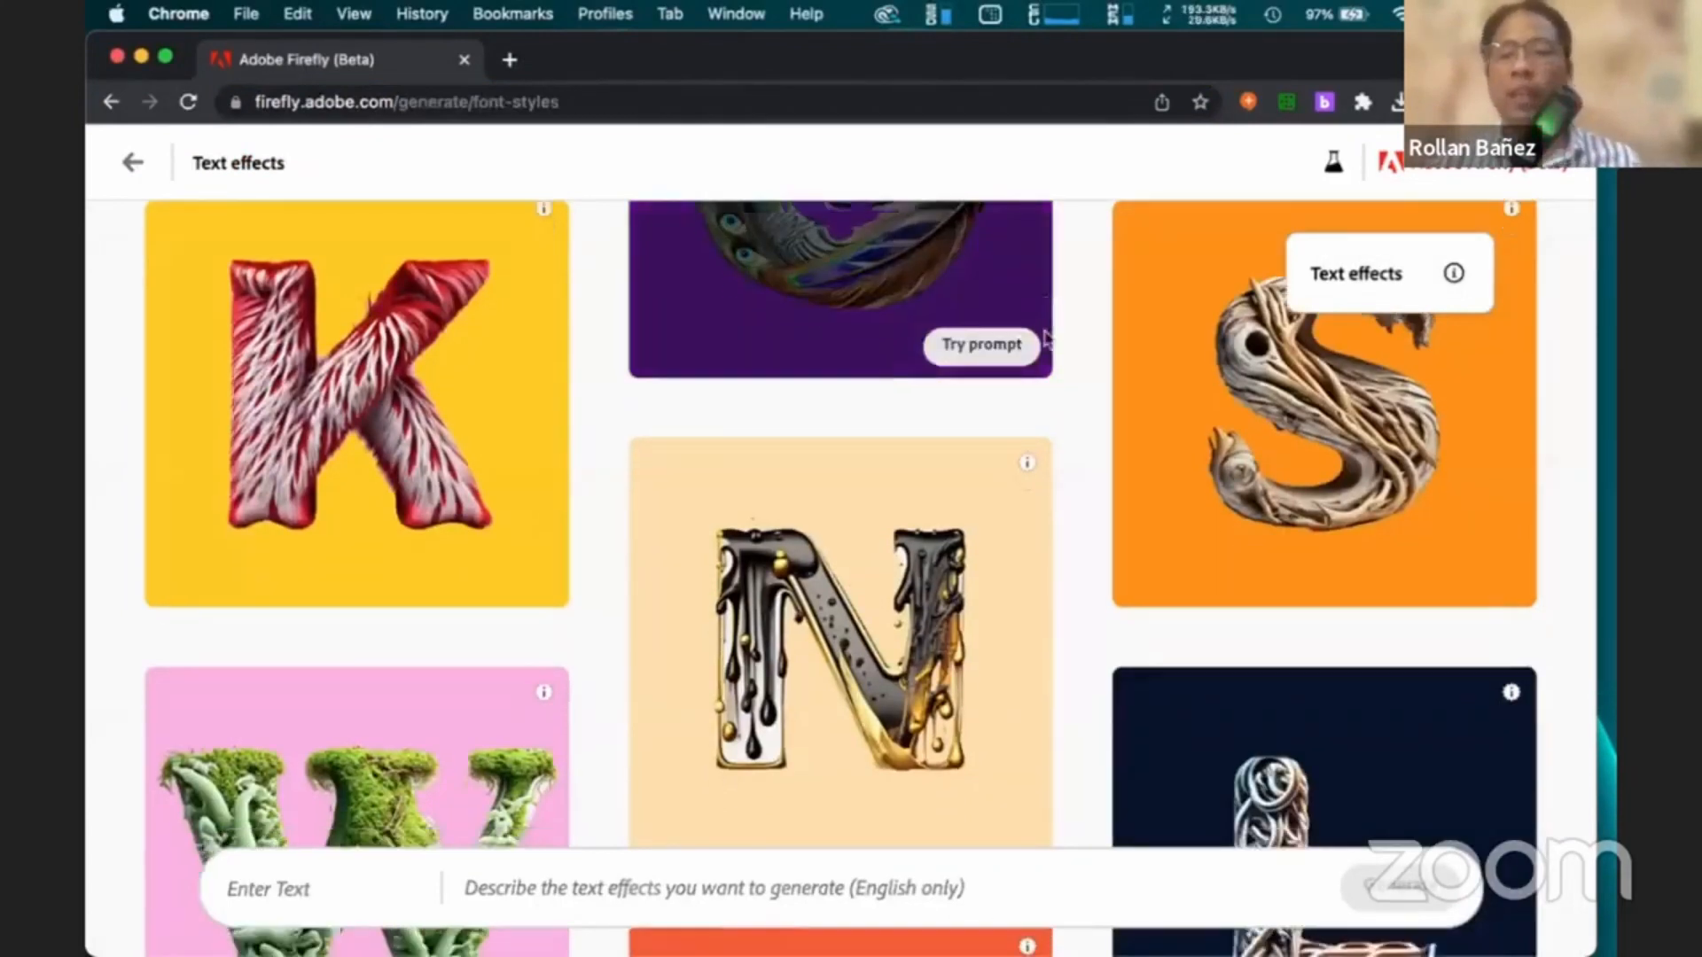
scroll(1041, 373, down, 10)
scroll(1035, 410, up, 2)
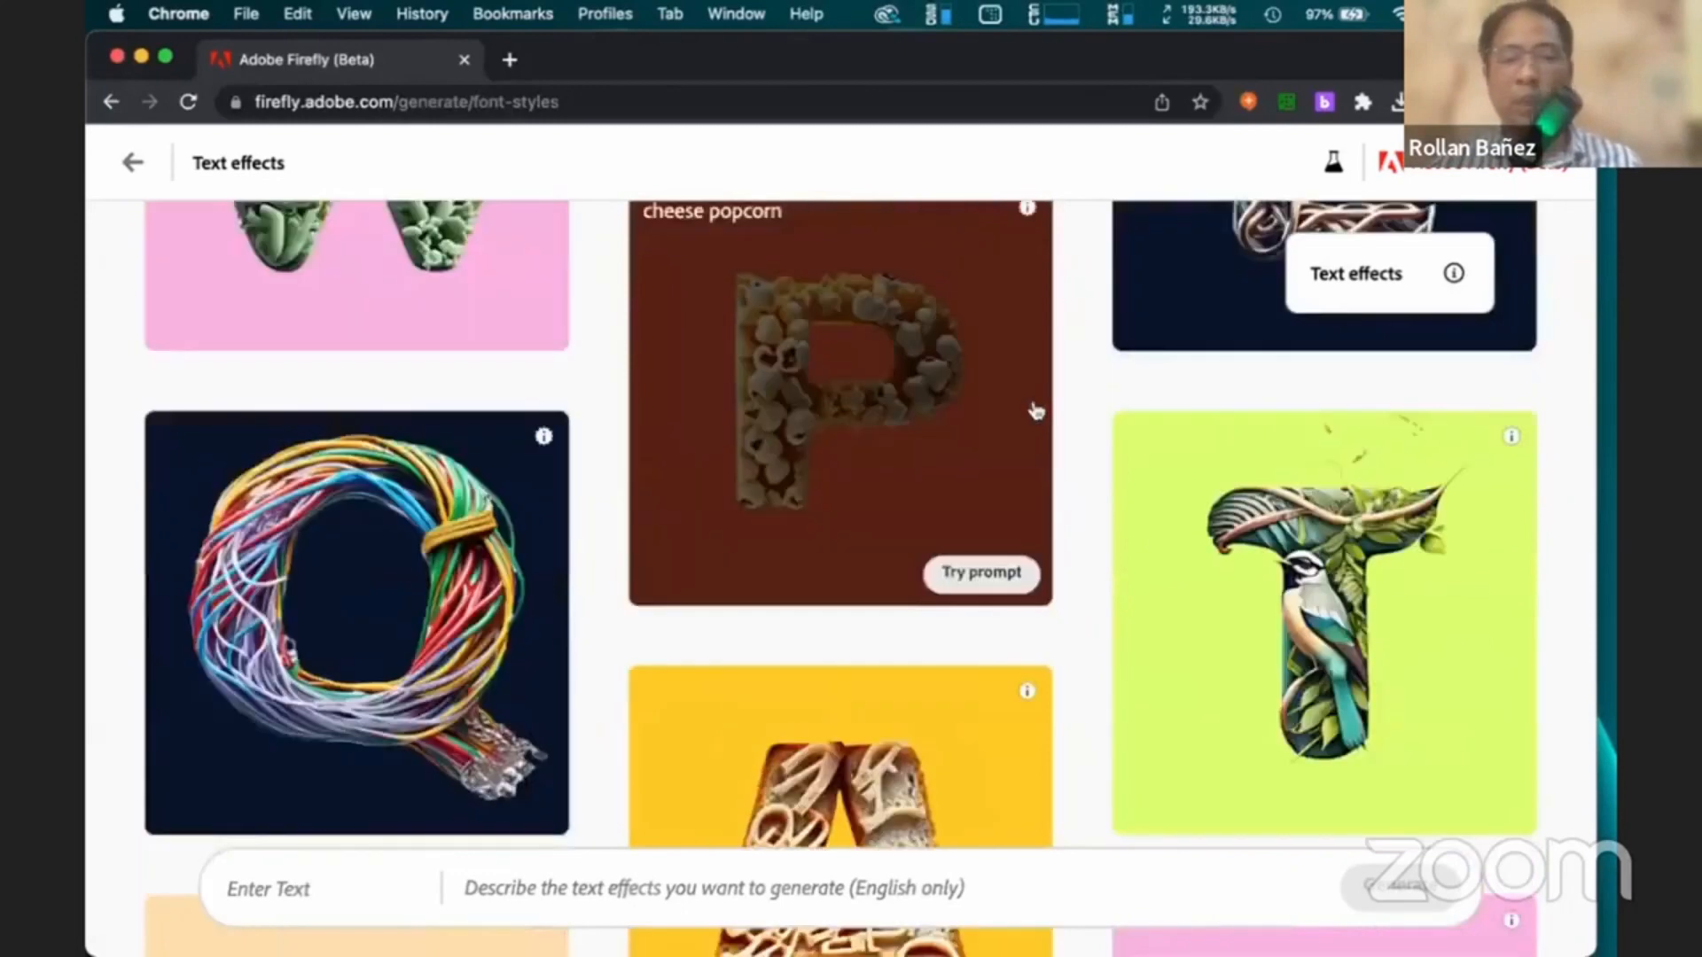
scroll(1035, 411, down, 8)
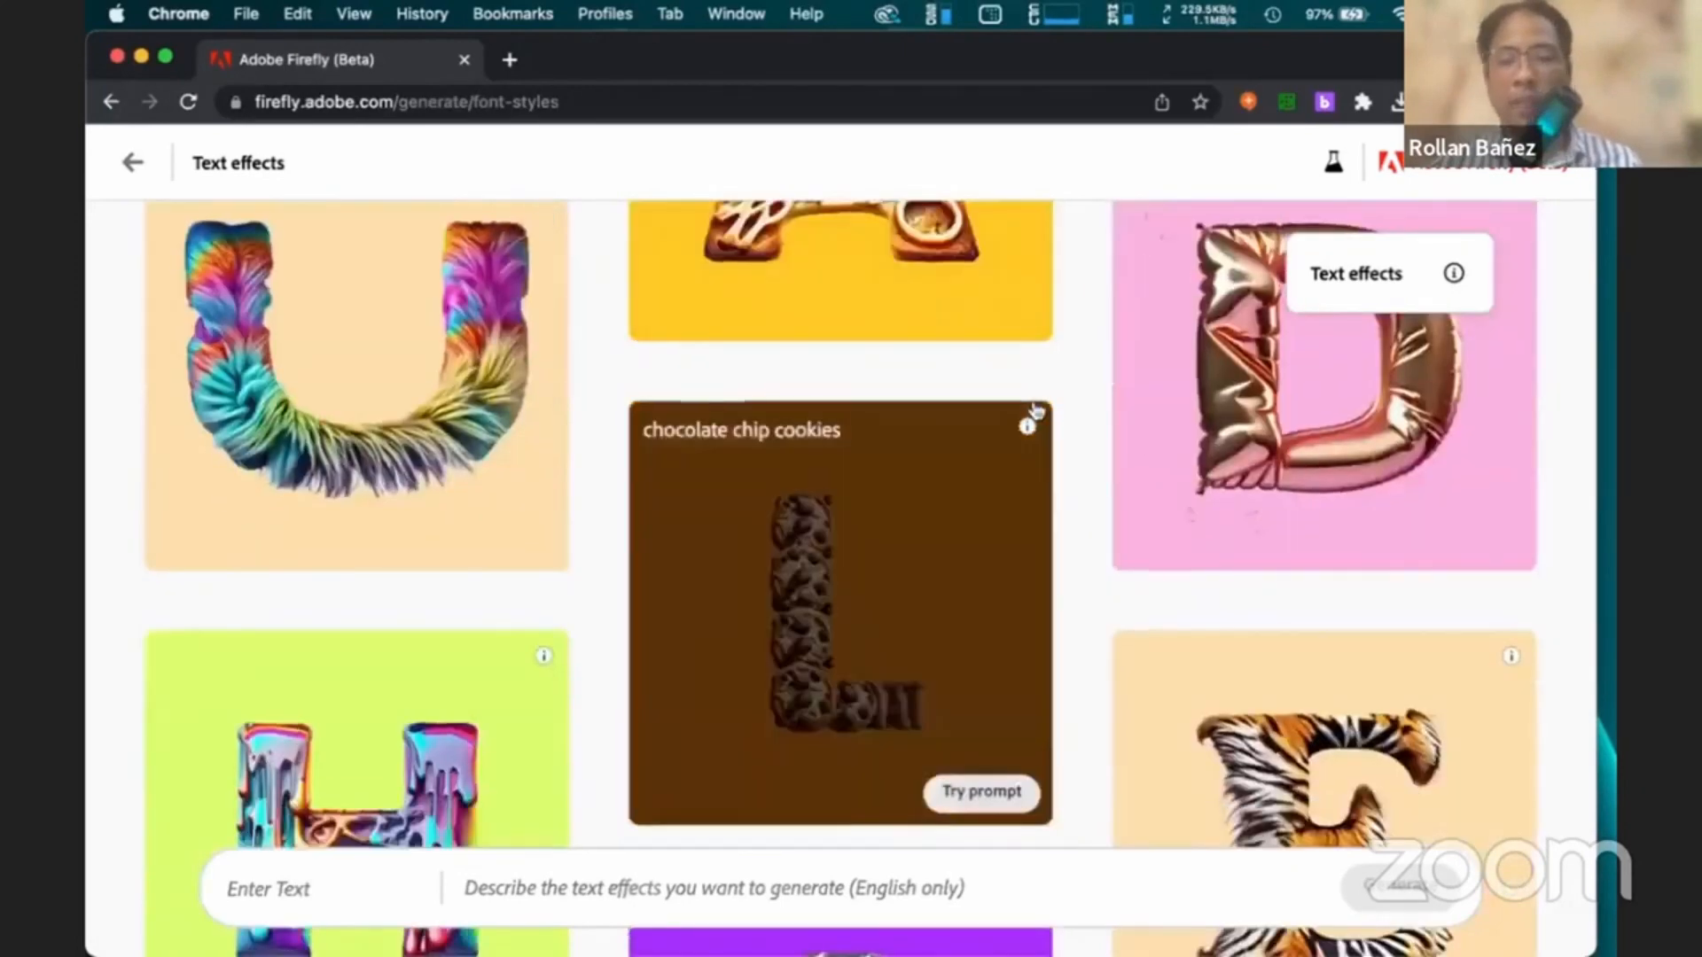
scroll(931, 426, up, 10)
scroll(827, 446, down, 6)
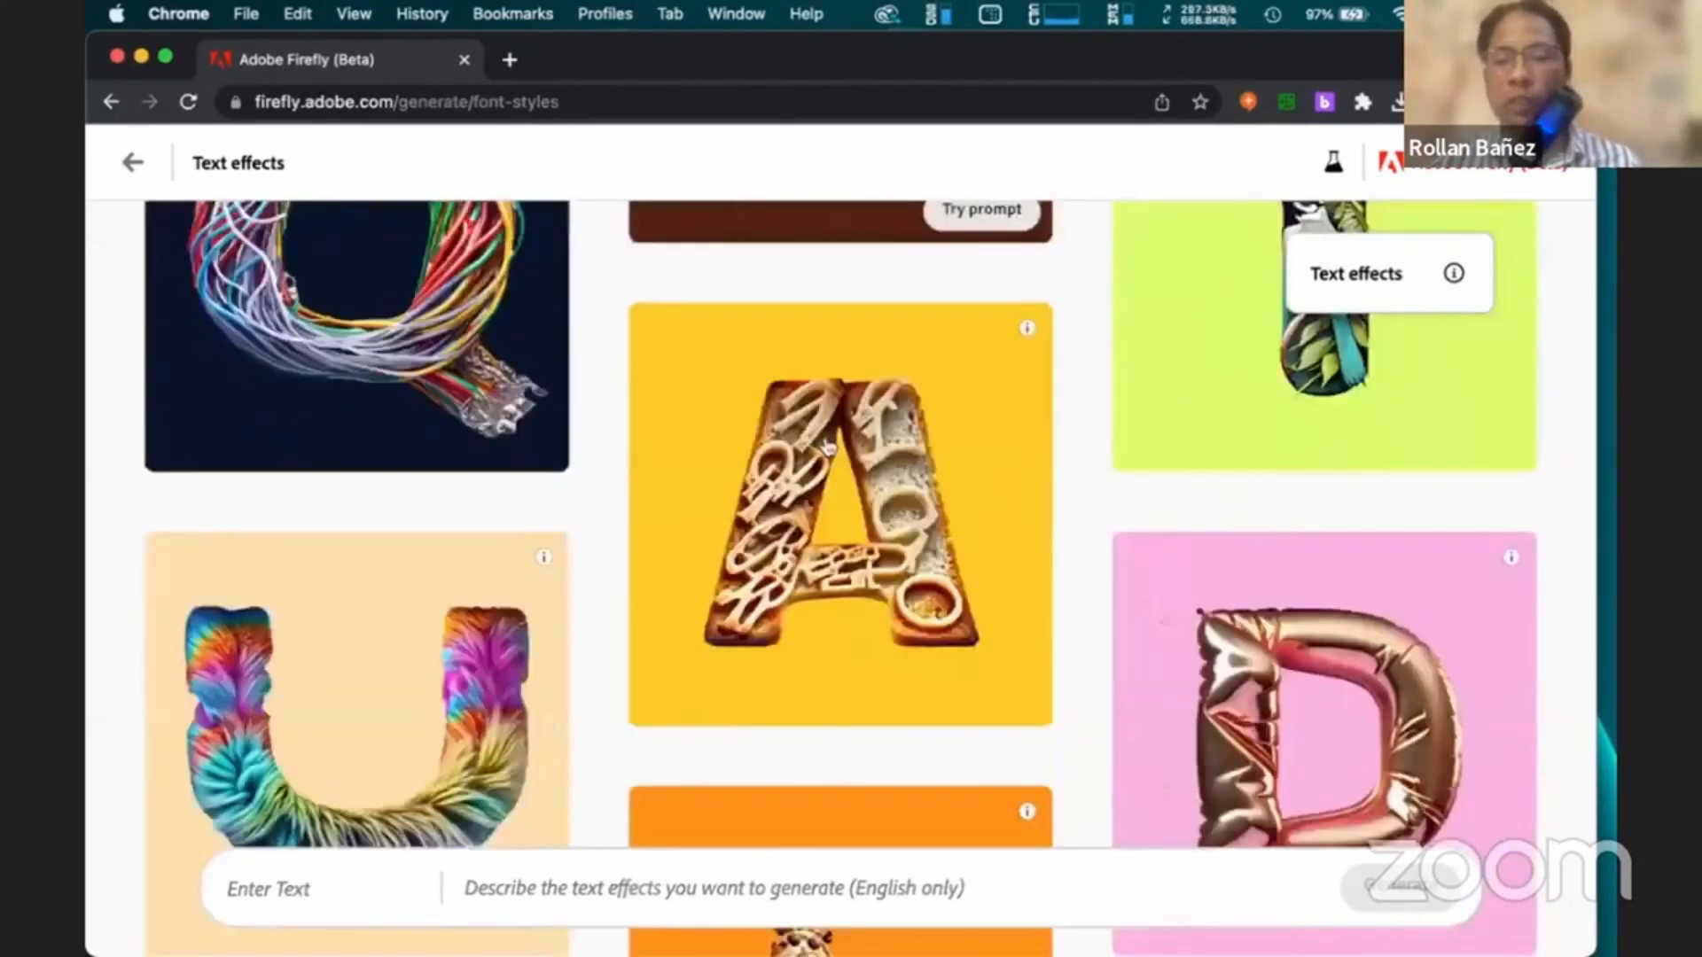
scroll(827, 446, down, 10)
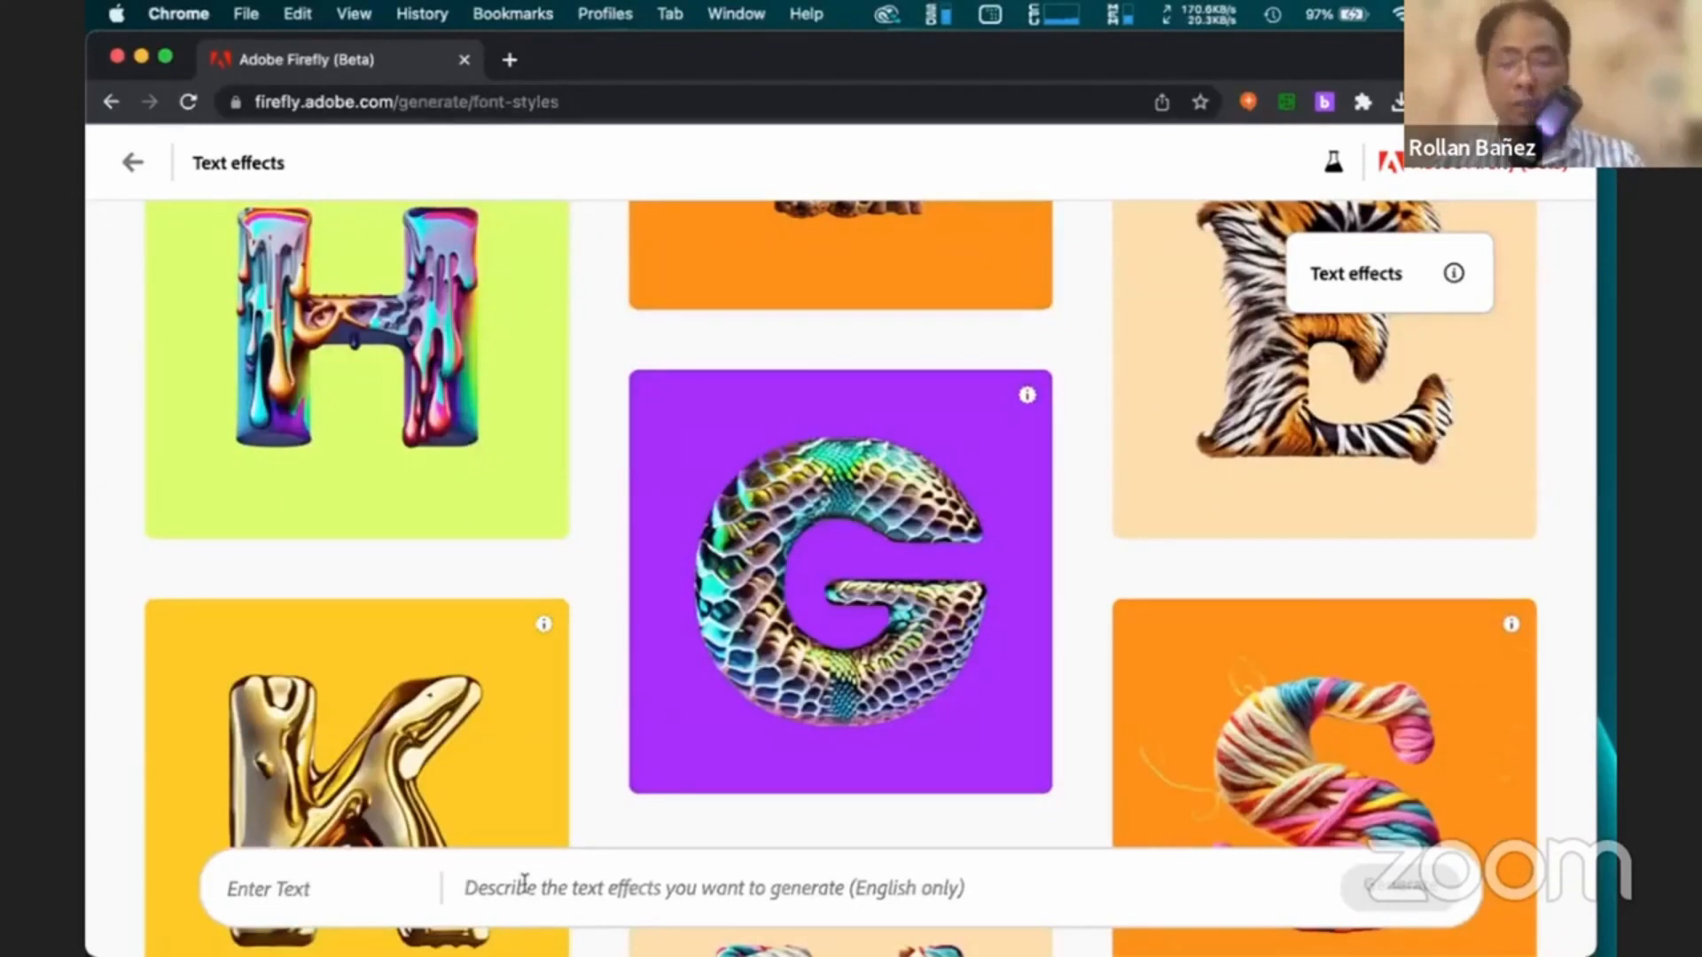
Enter "ocean" as the text that receives the effect
click(524, 883)
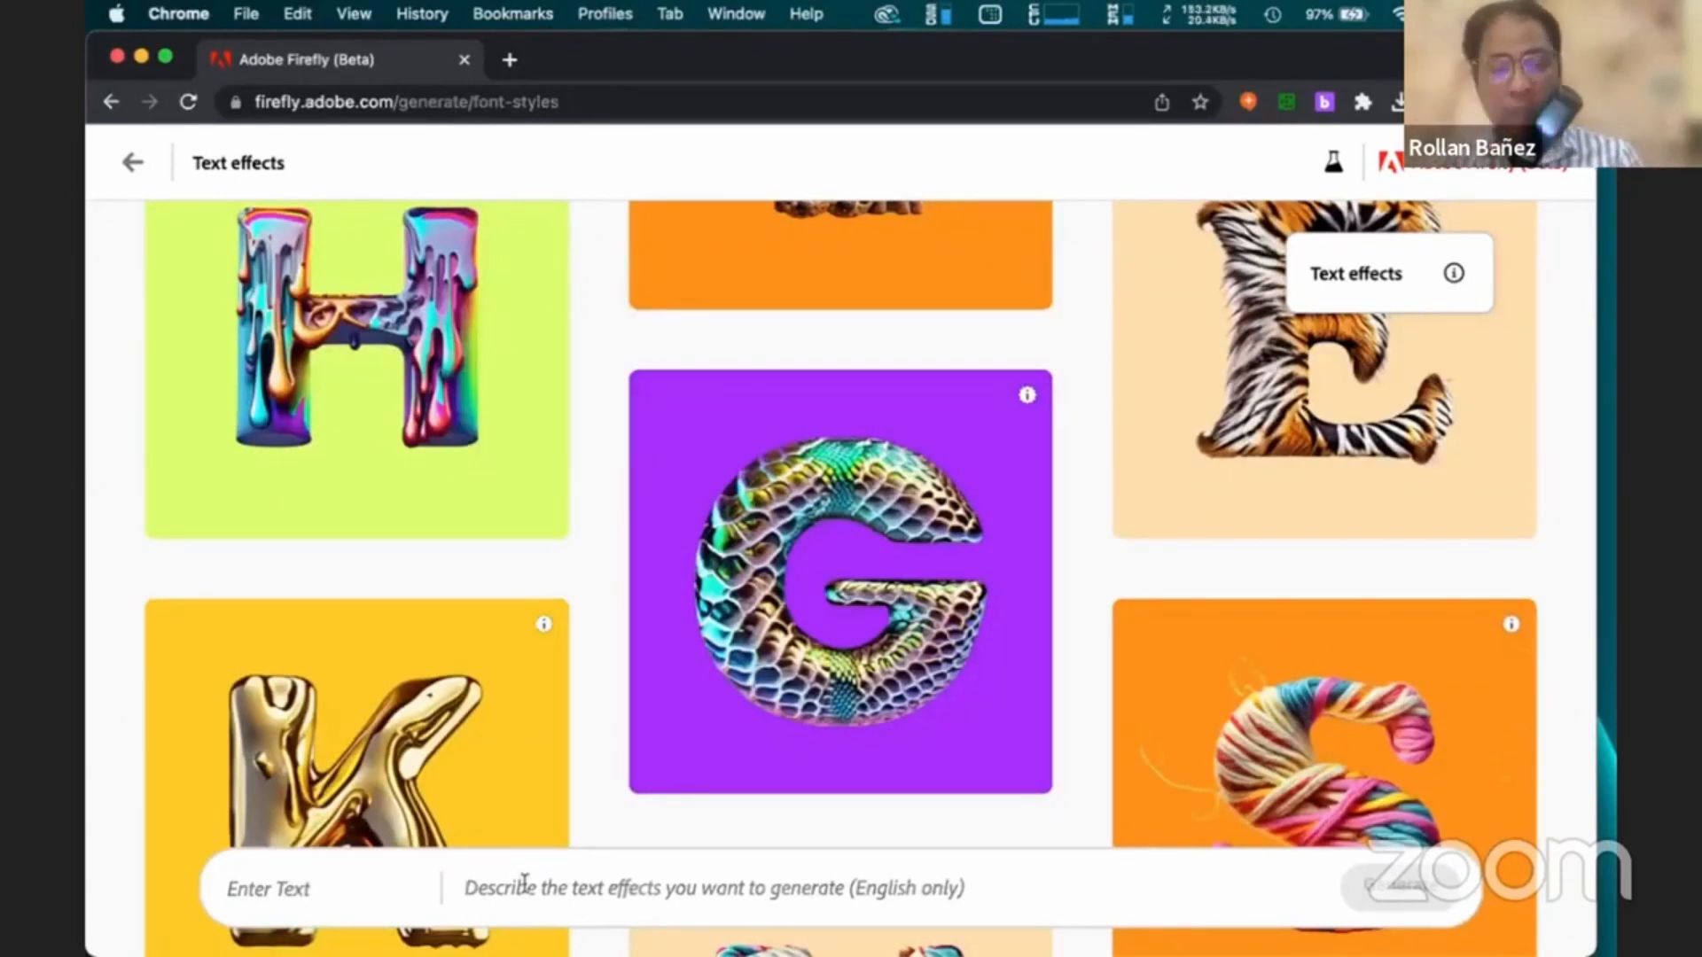
click(312, 890)
text(water)
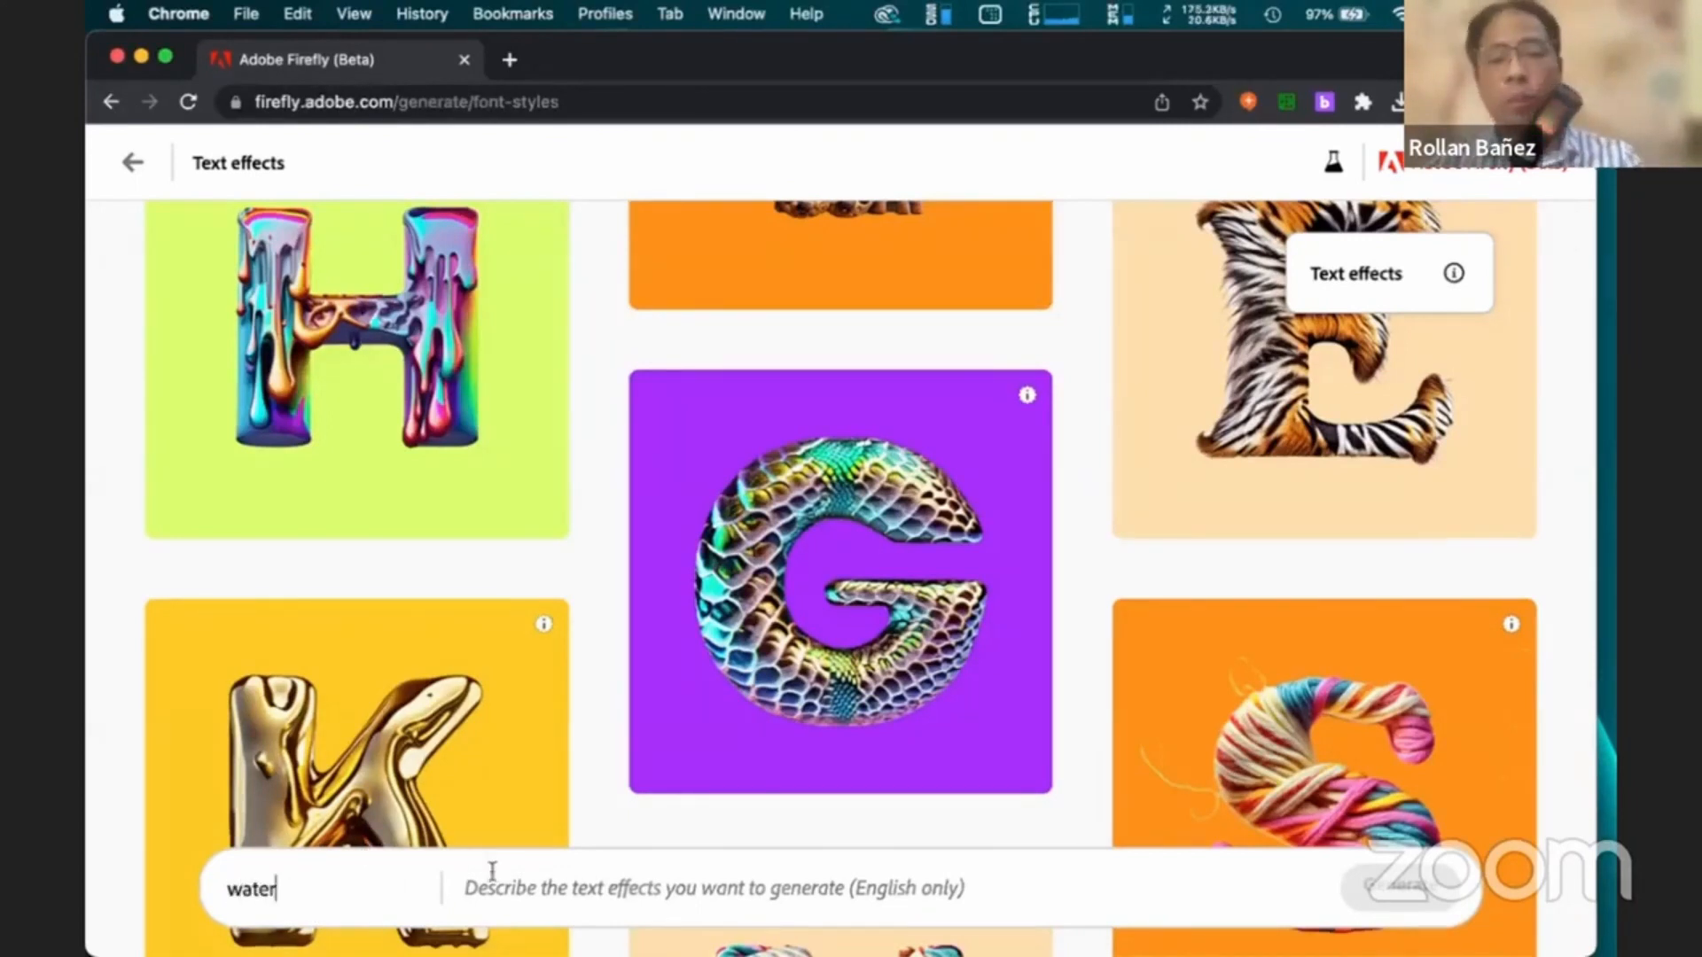
drag(351, 897, 191, 894)
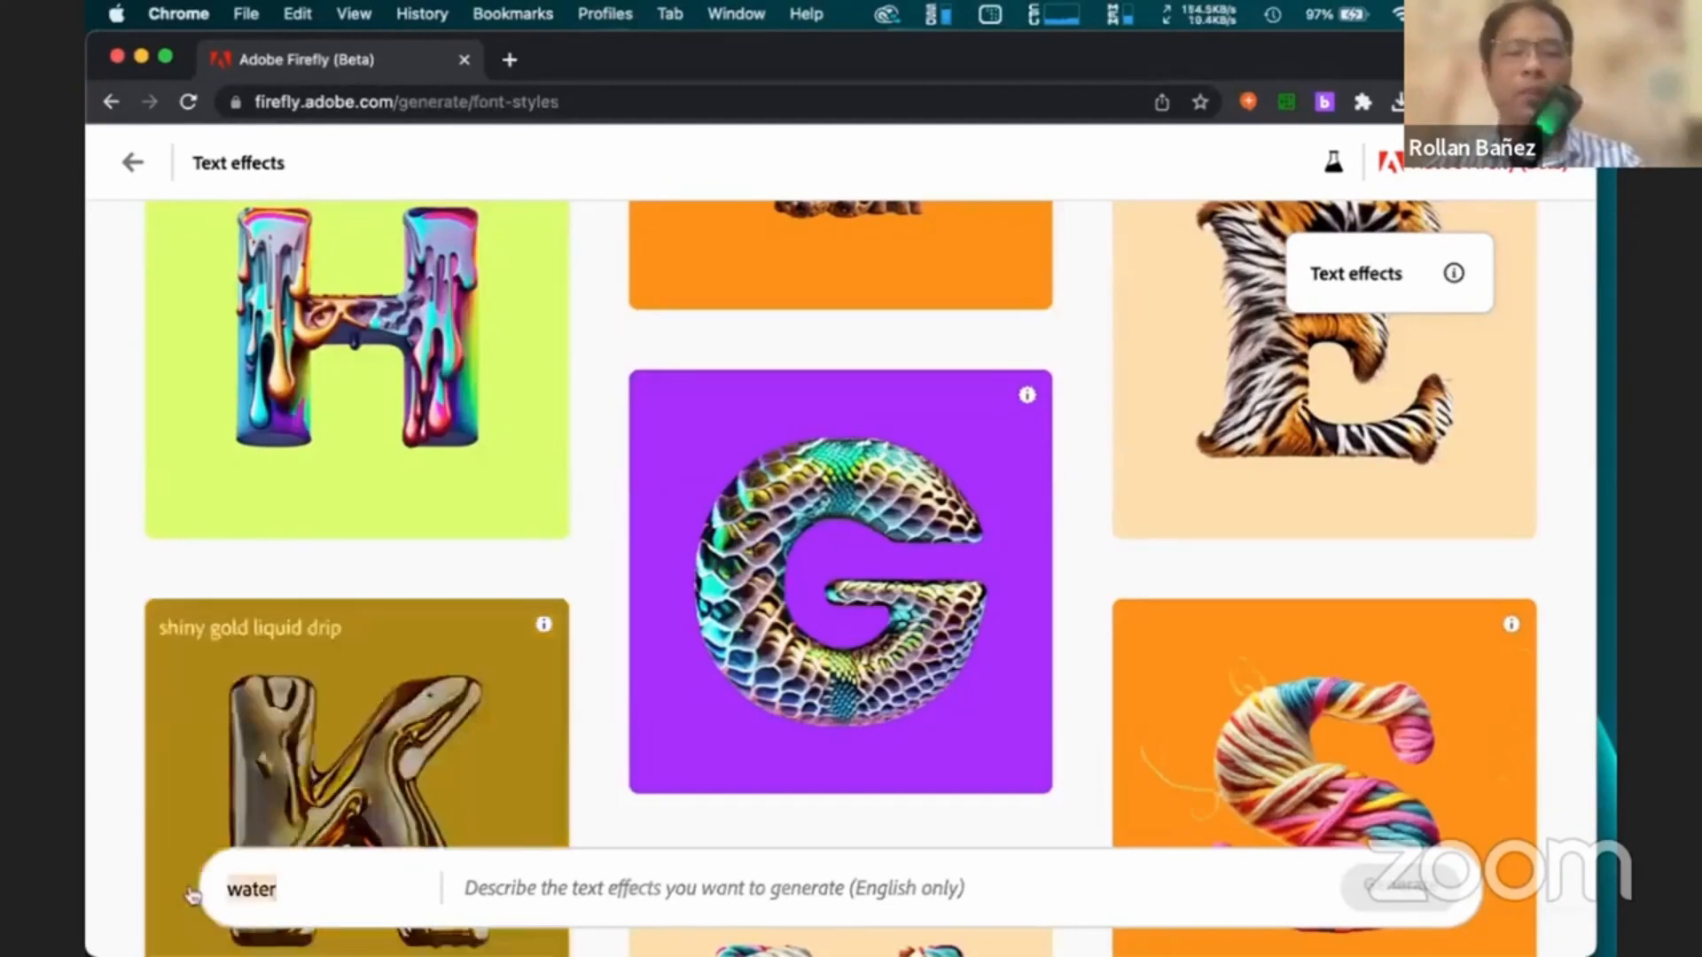
key(BackSpace)
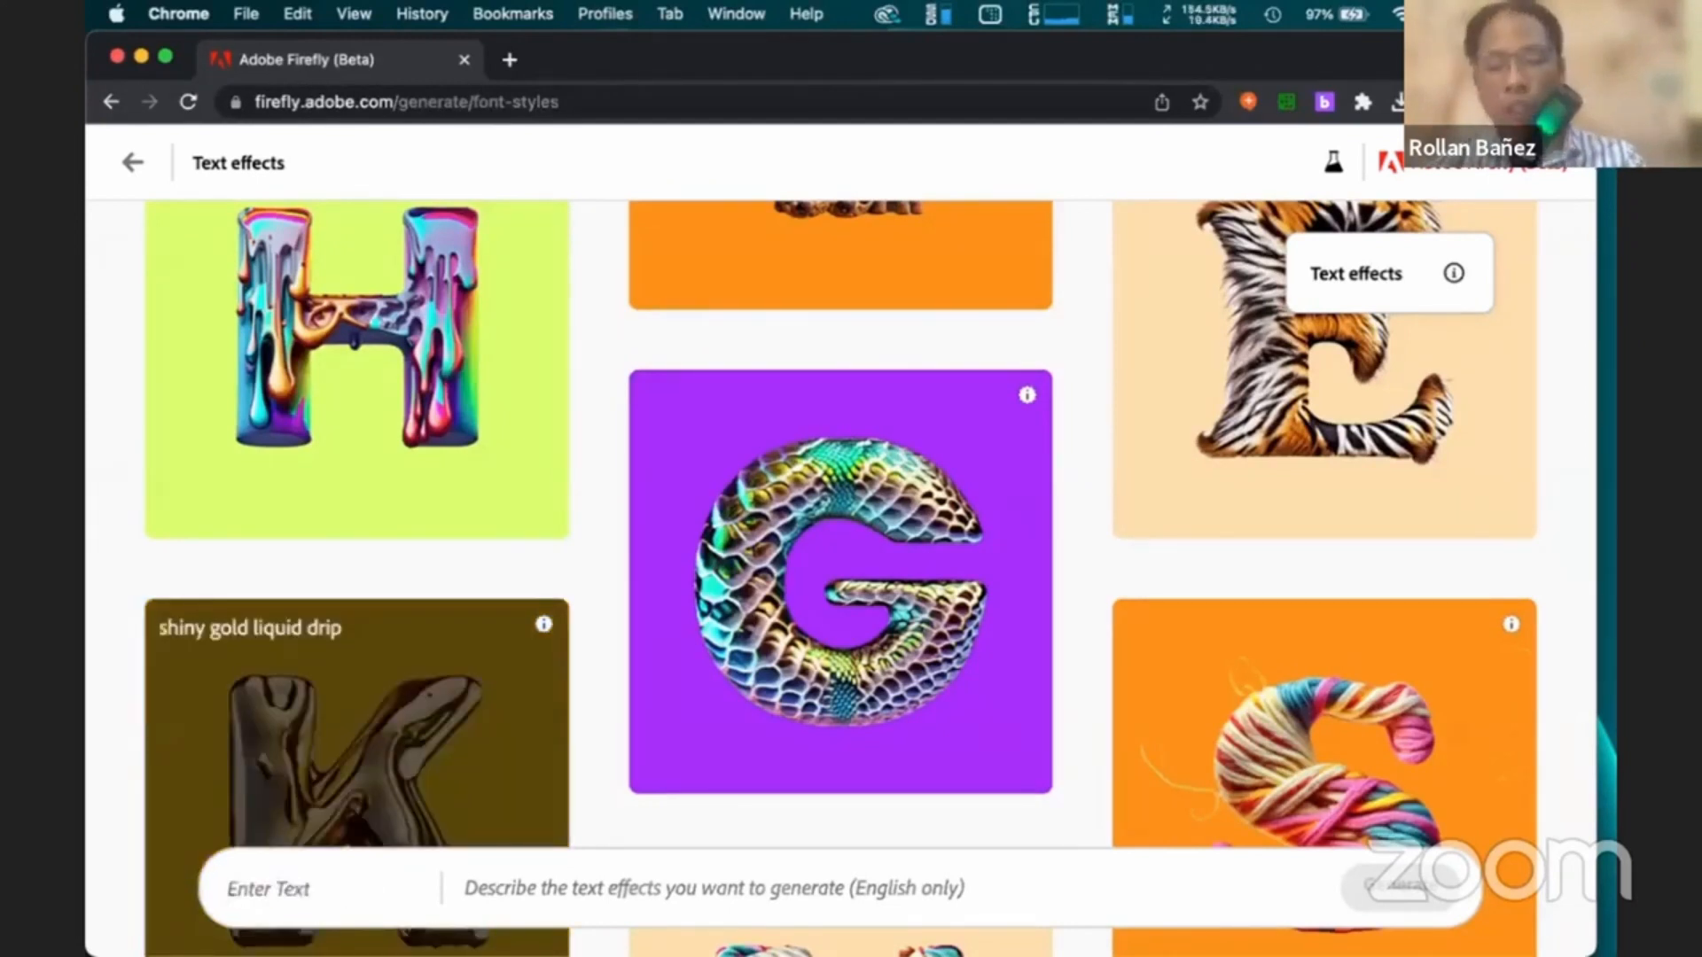
text(ocean)
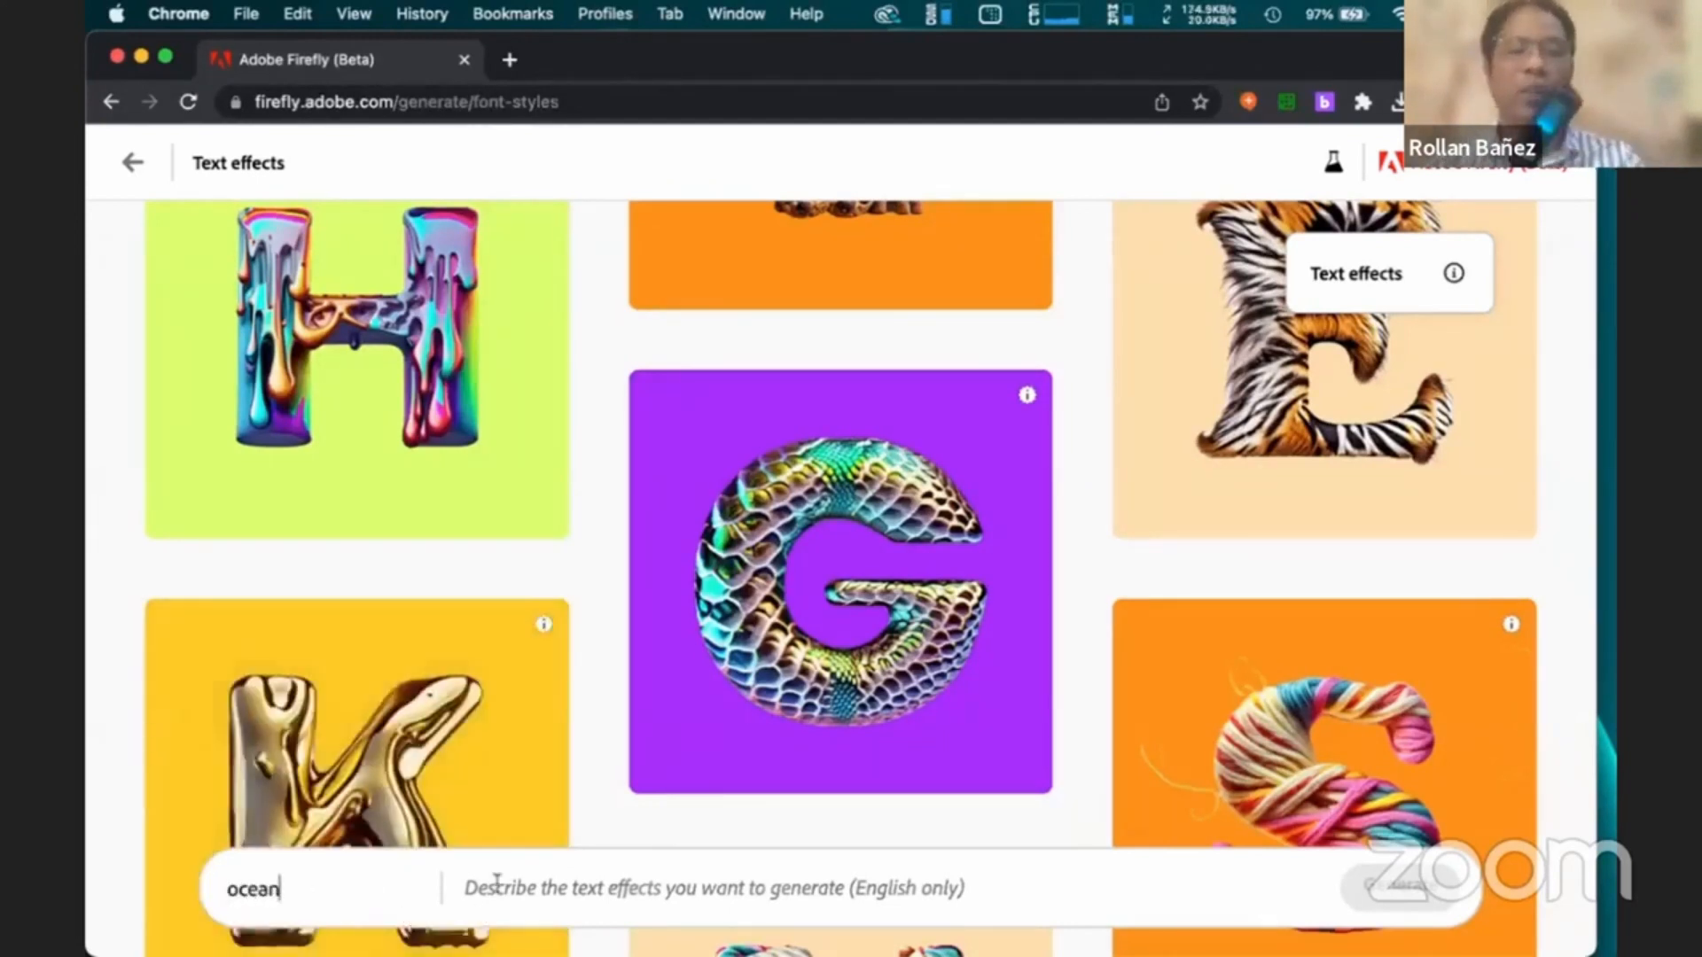
Describe the text effect as "water, sharks, dolphins, seahorse" and generate the lettering
click(497, 882)
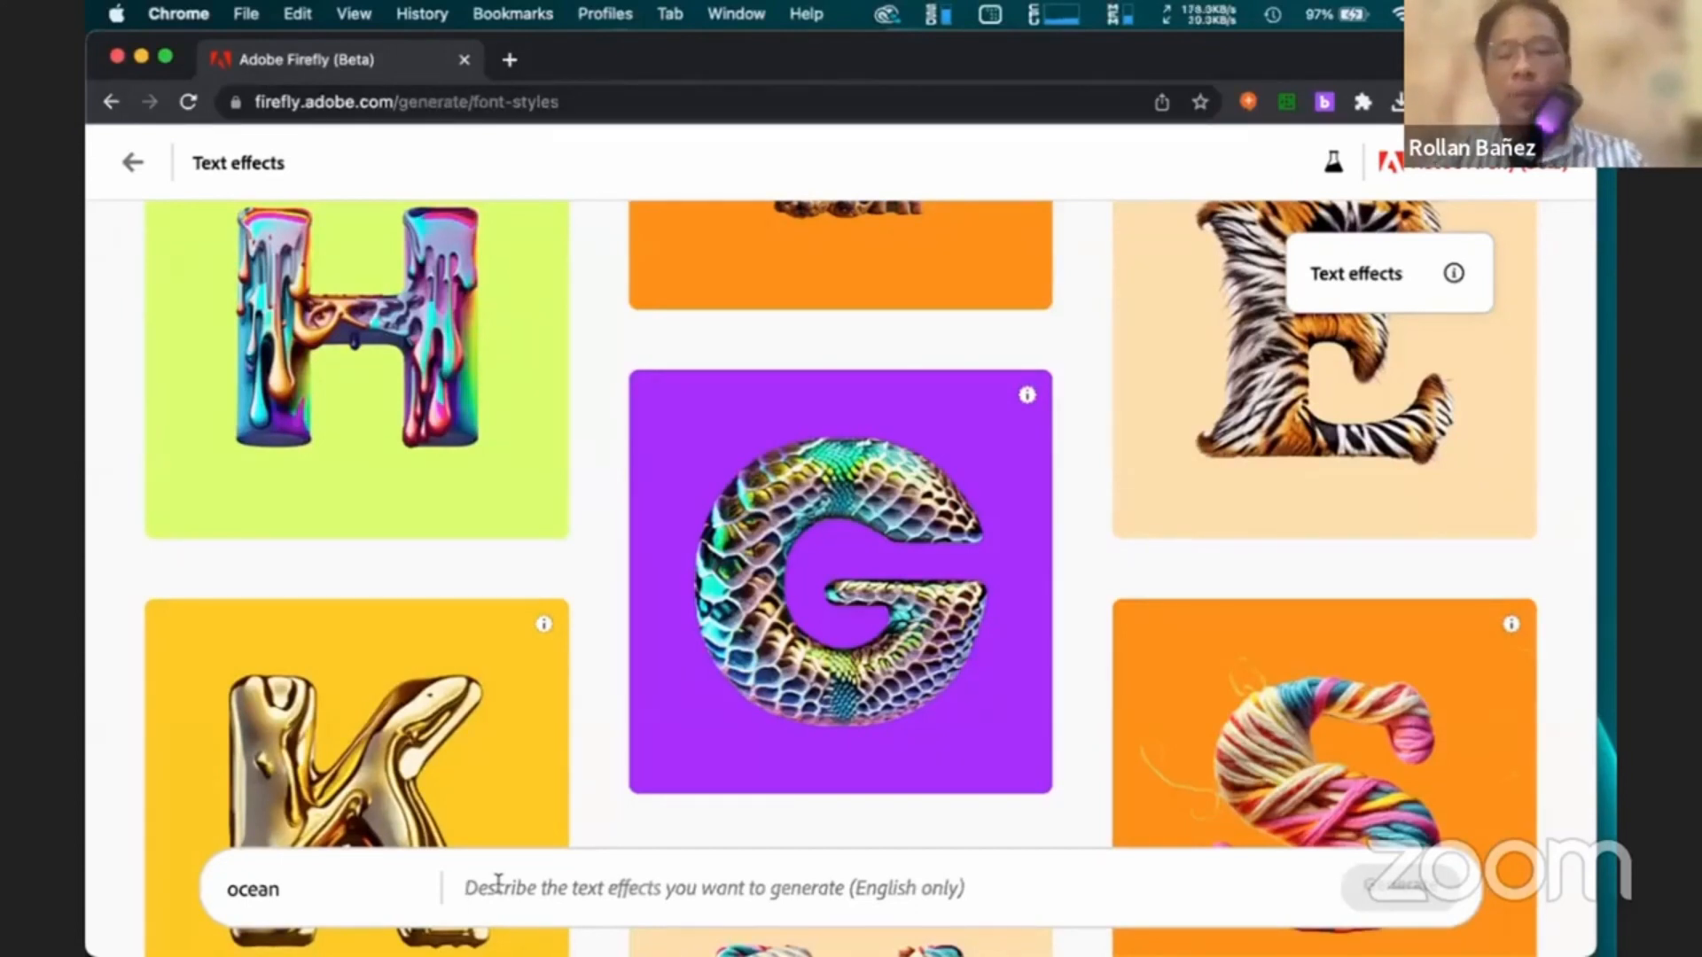
text(water)
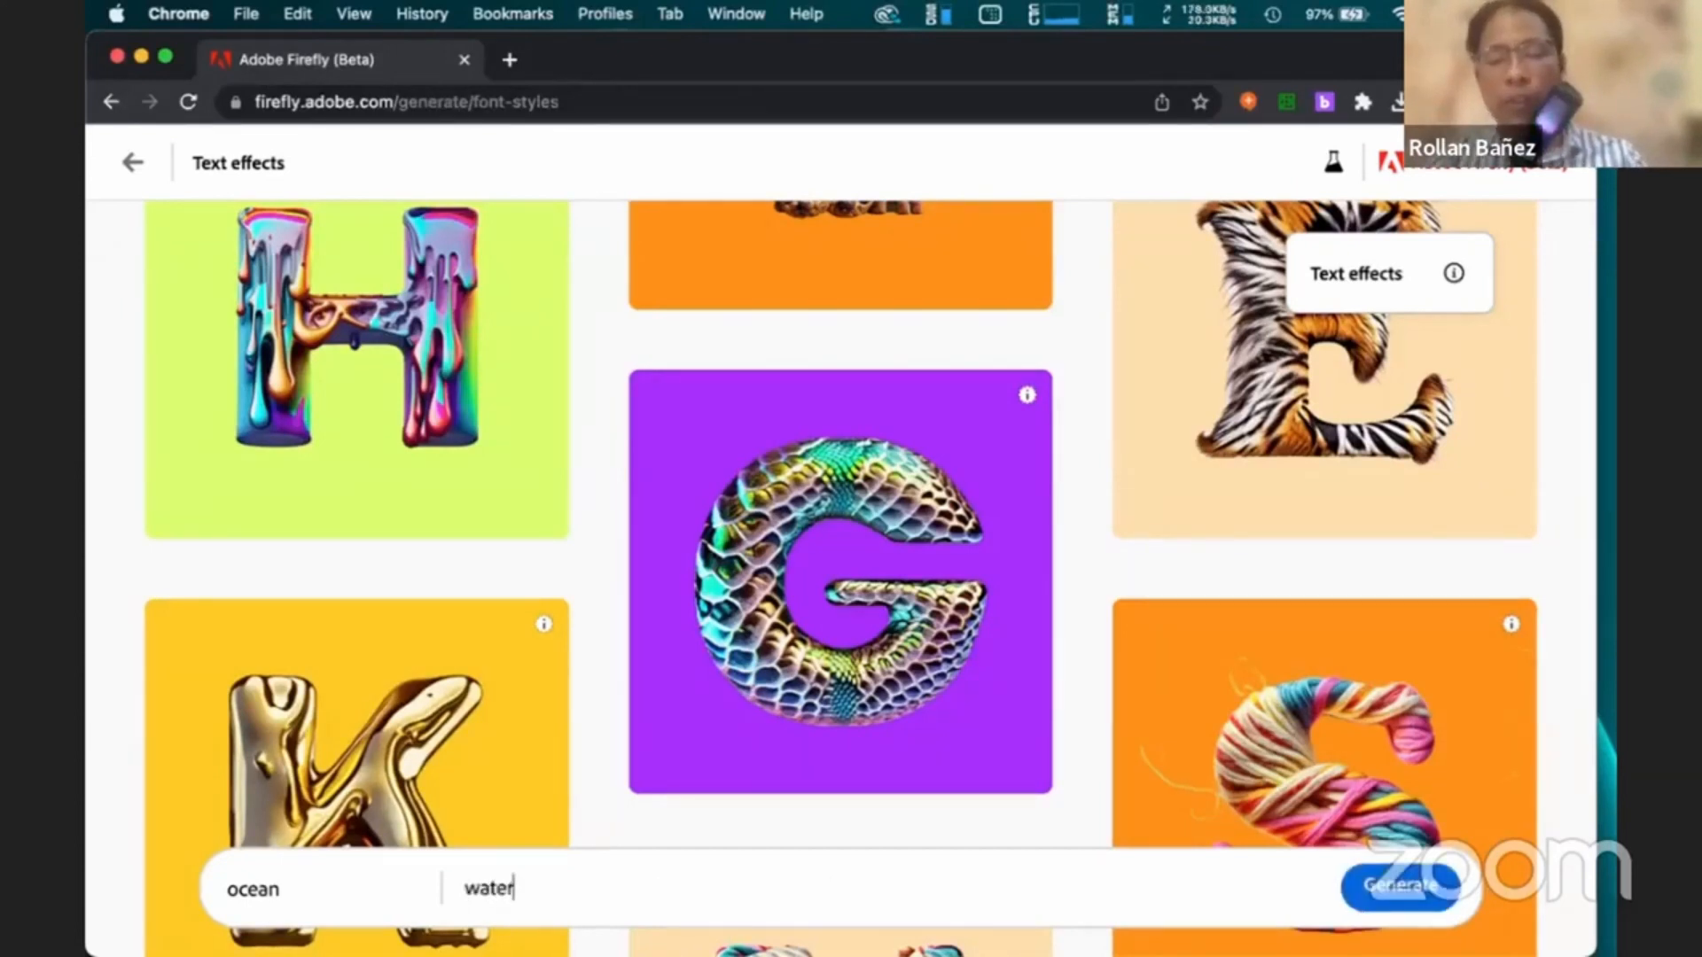
text(, sharks, dolphon)
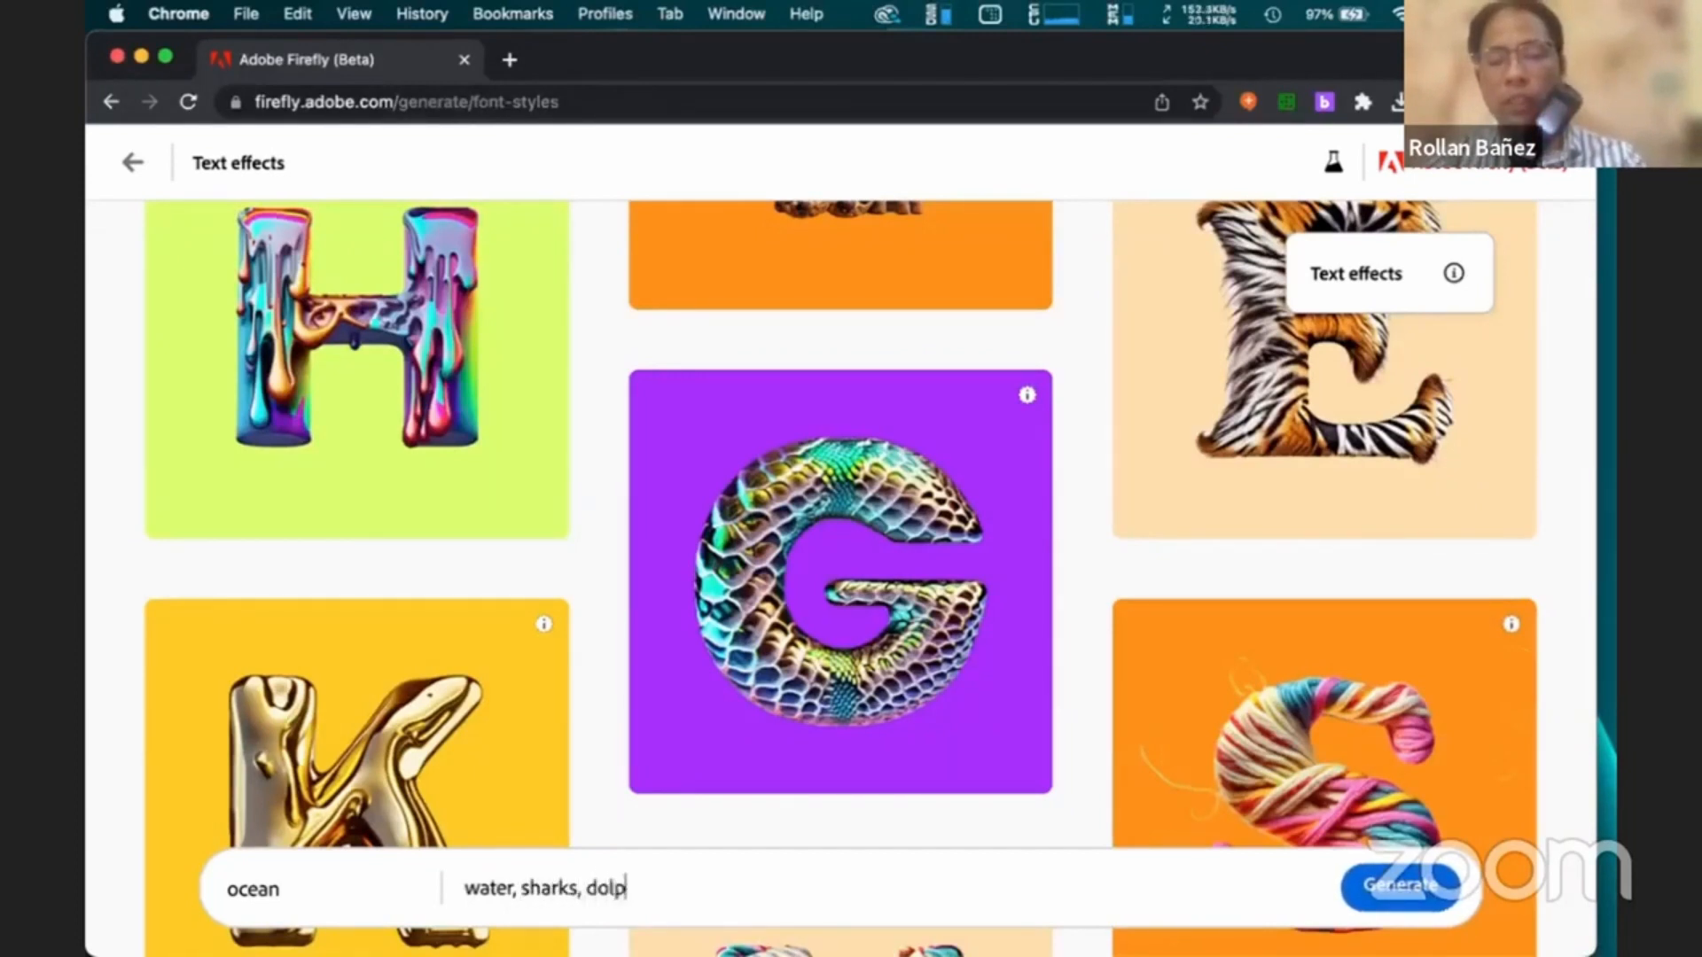
key(BackSpace)
key(BackSpace)
text(ins, sea)
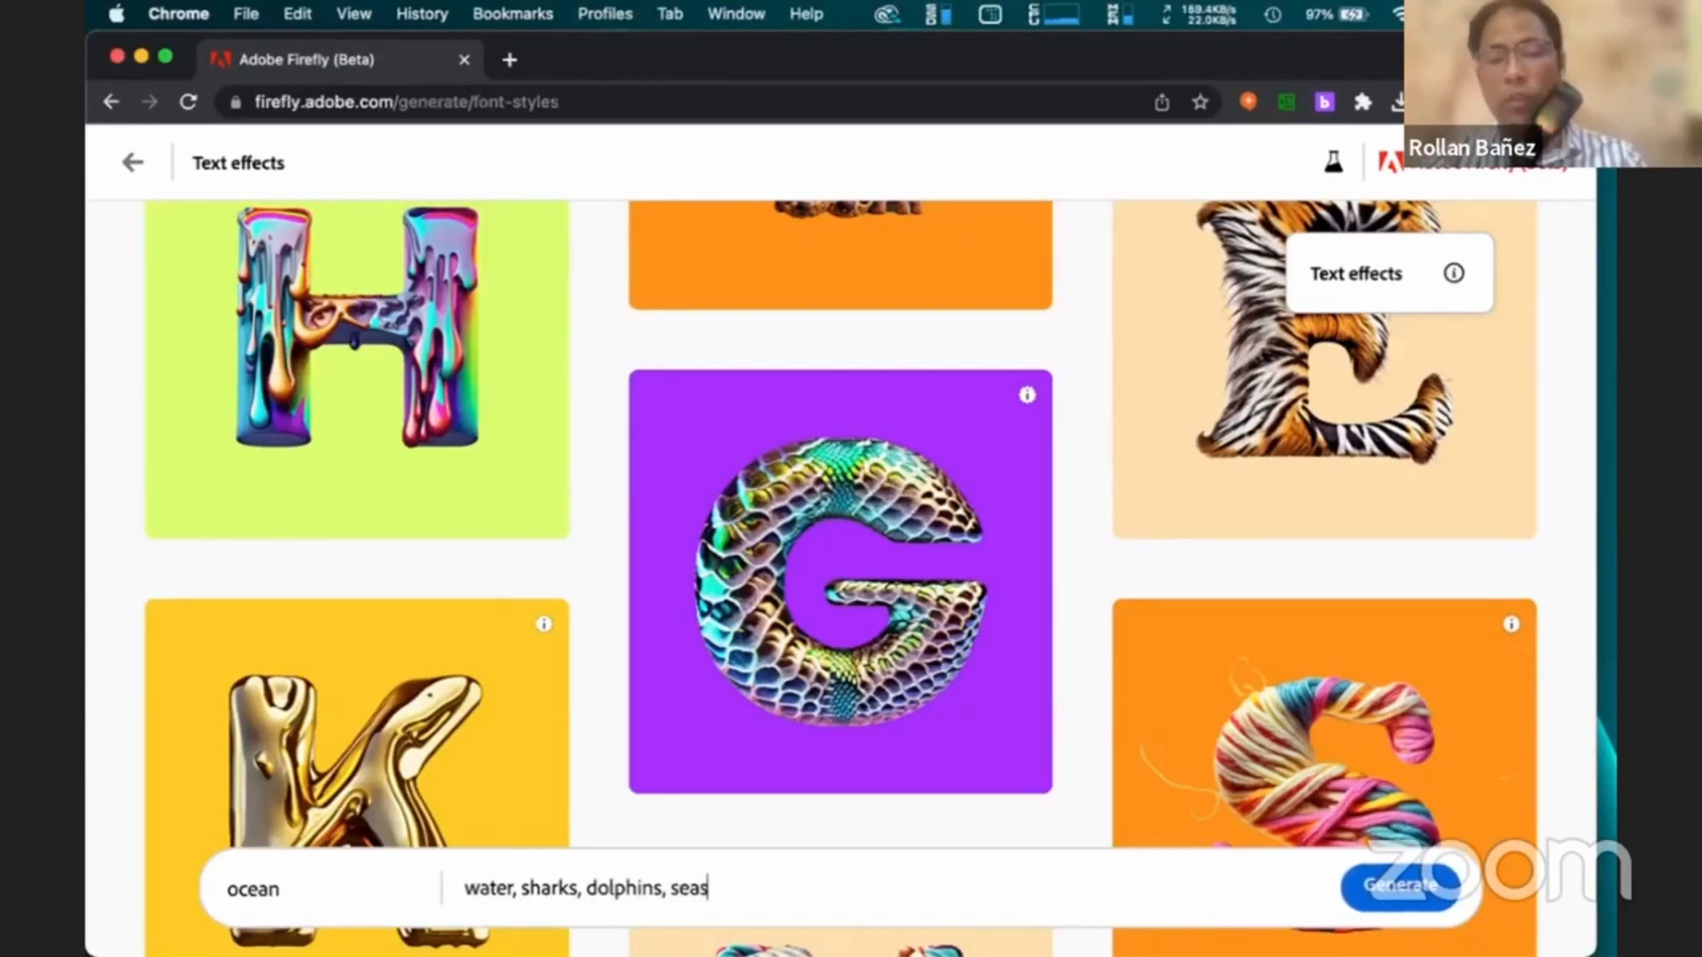
text(s)
key(BackSpace)
text(hore)
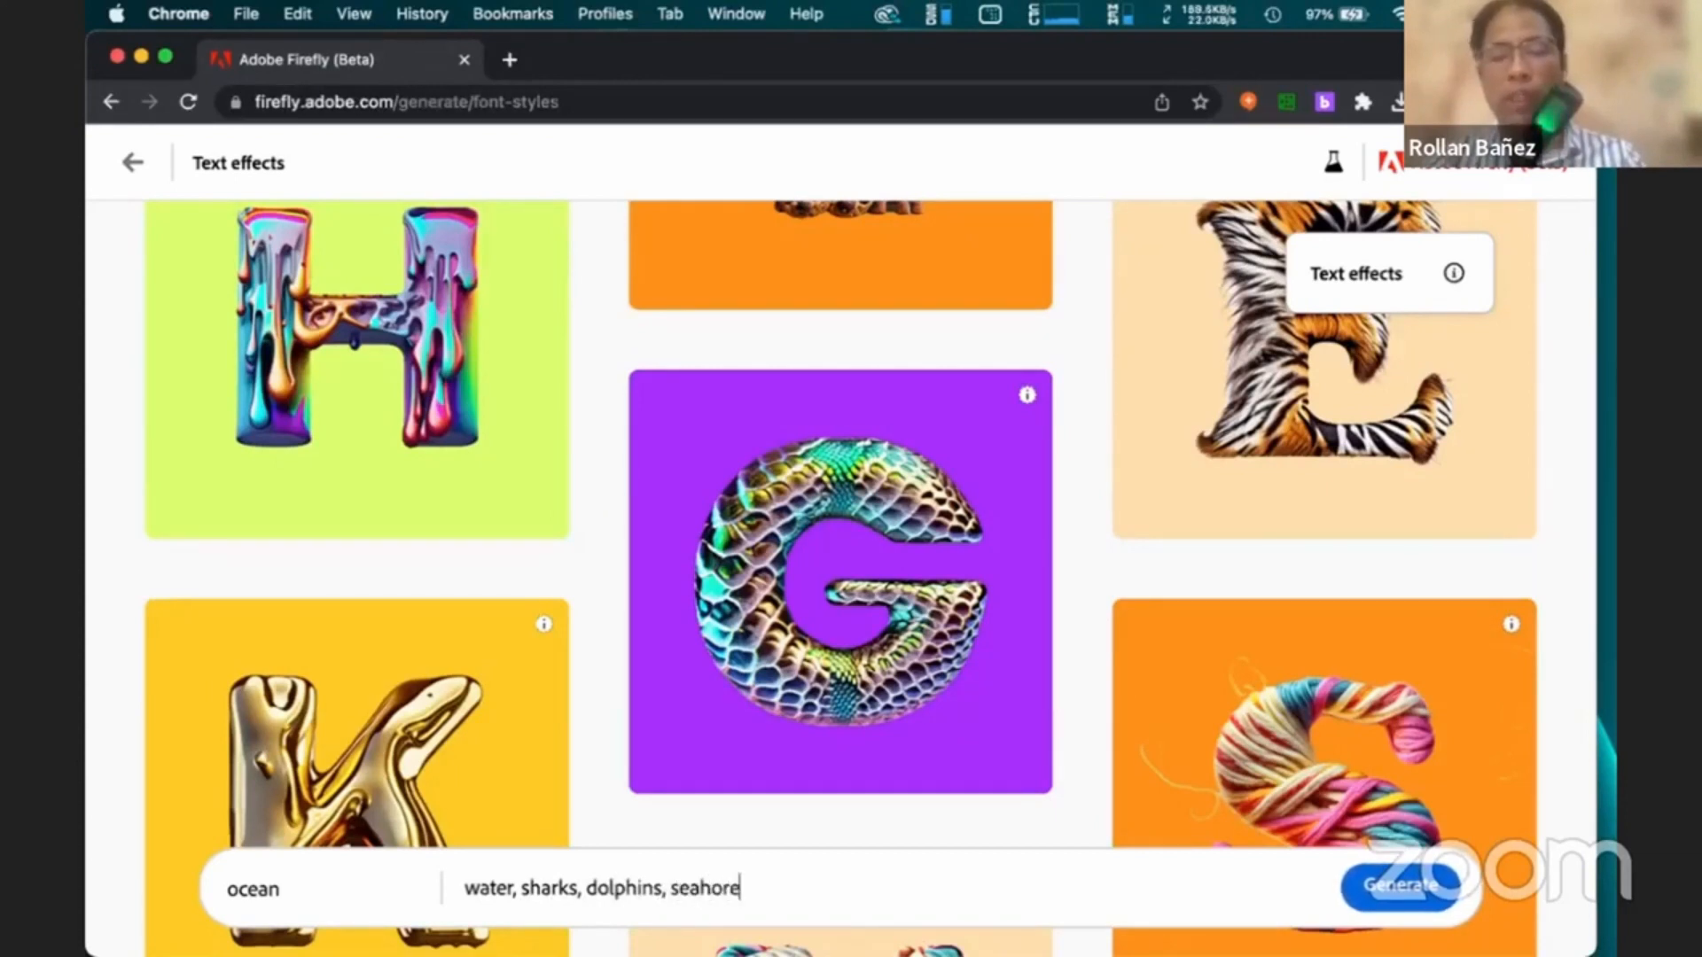
key(Left)
key(Left)
key(Left)
key(Left)
key(Right)
key(Right)
key(Right)
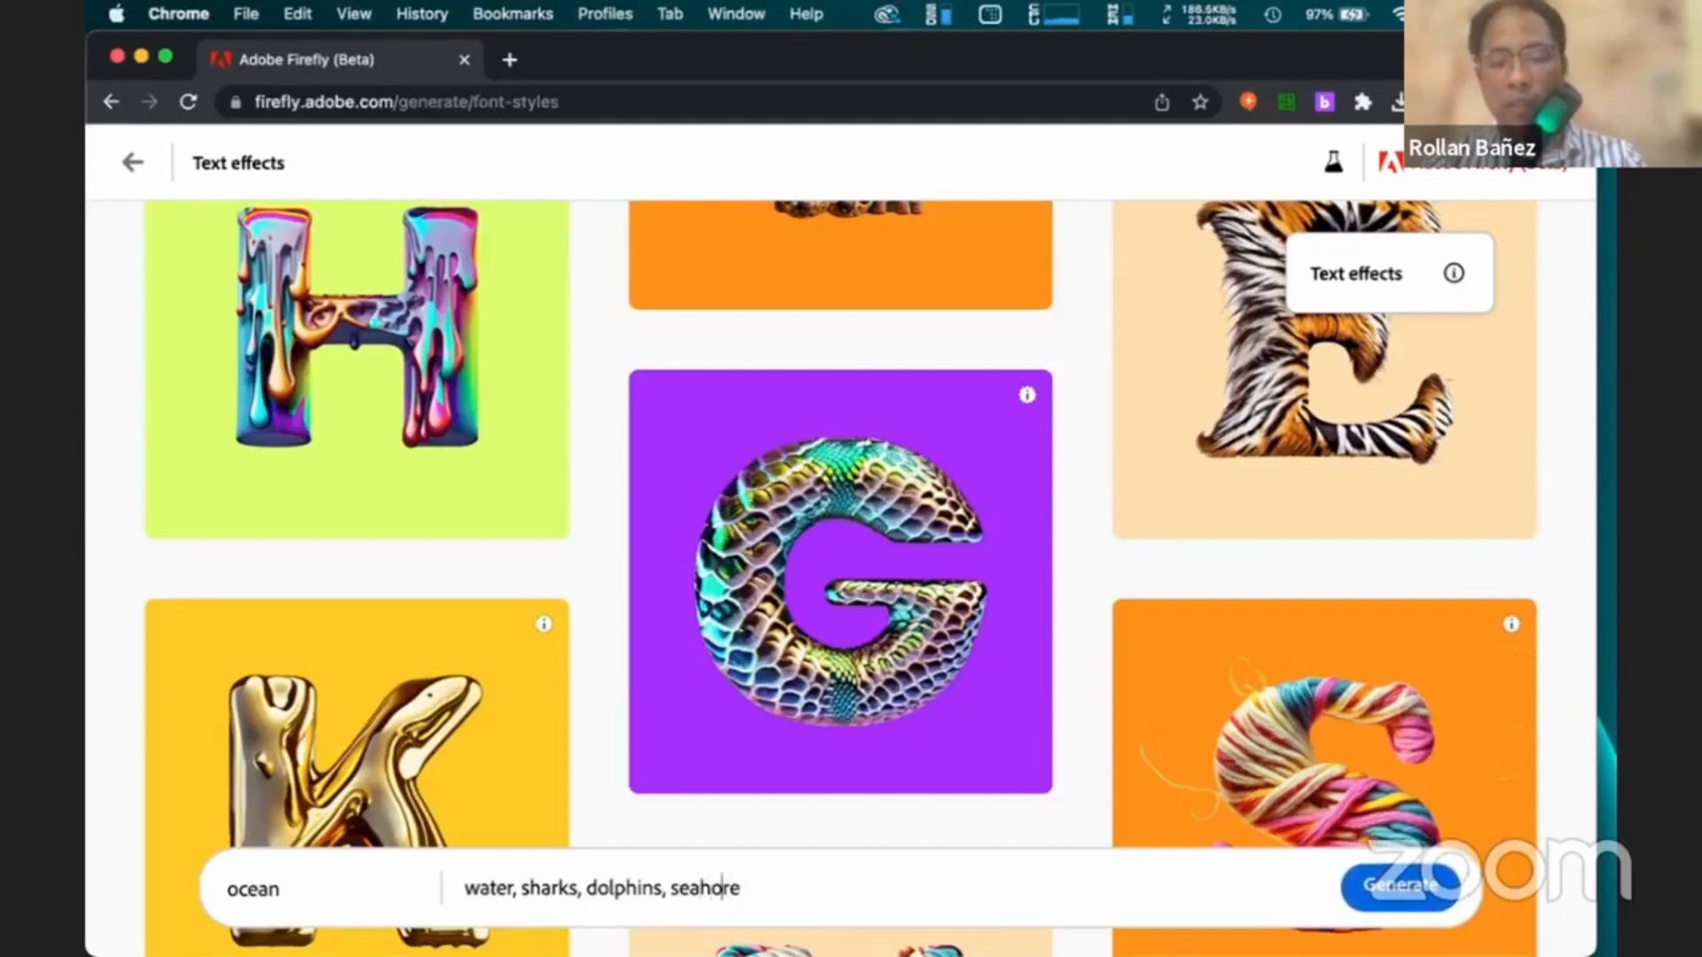
key(Left)
key(Right)
text(s)
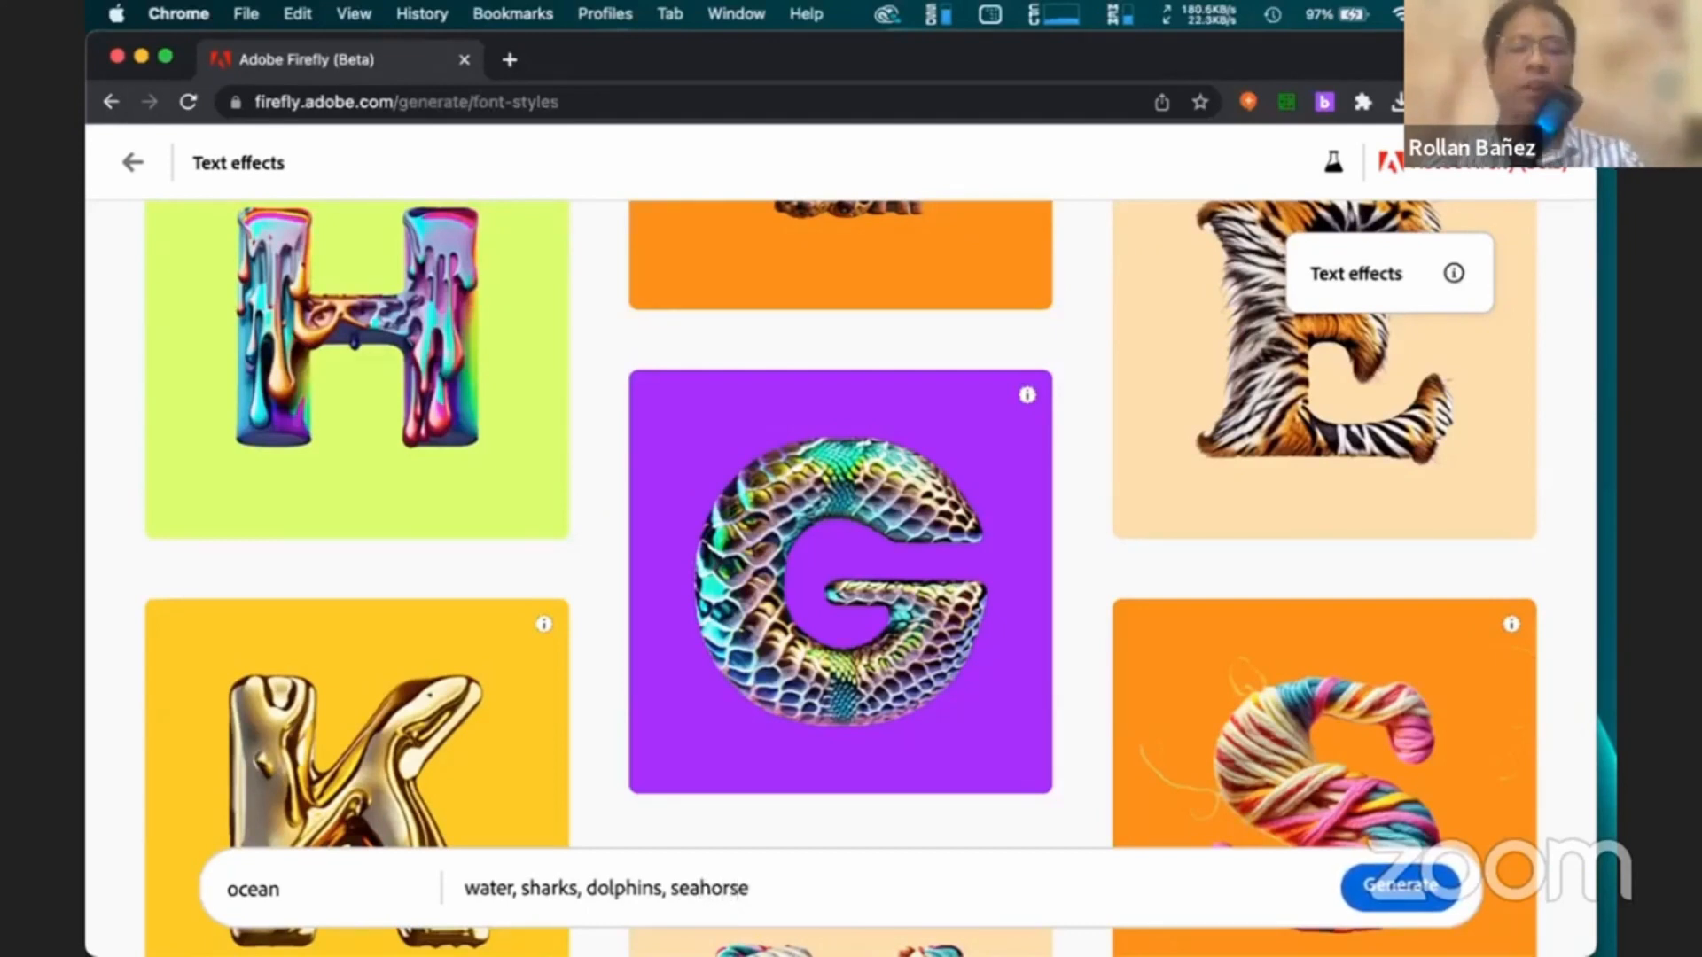
click(1421, 893)
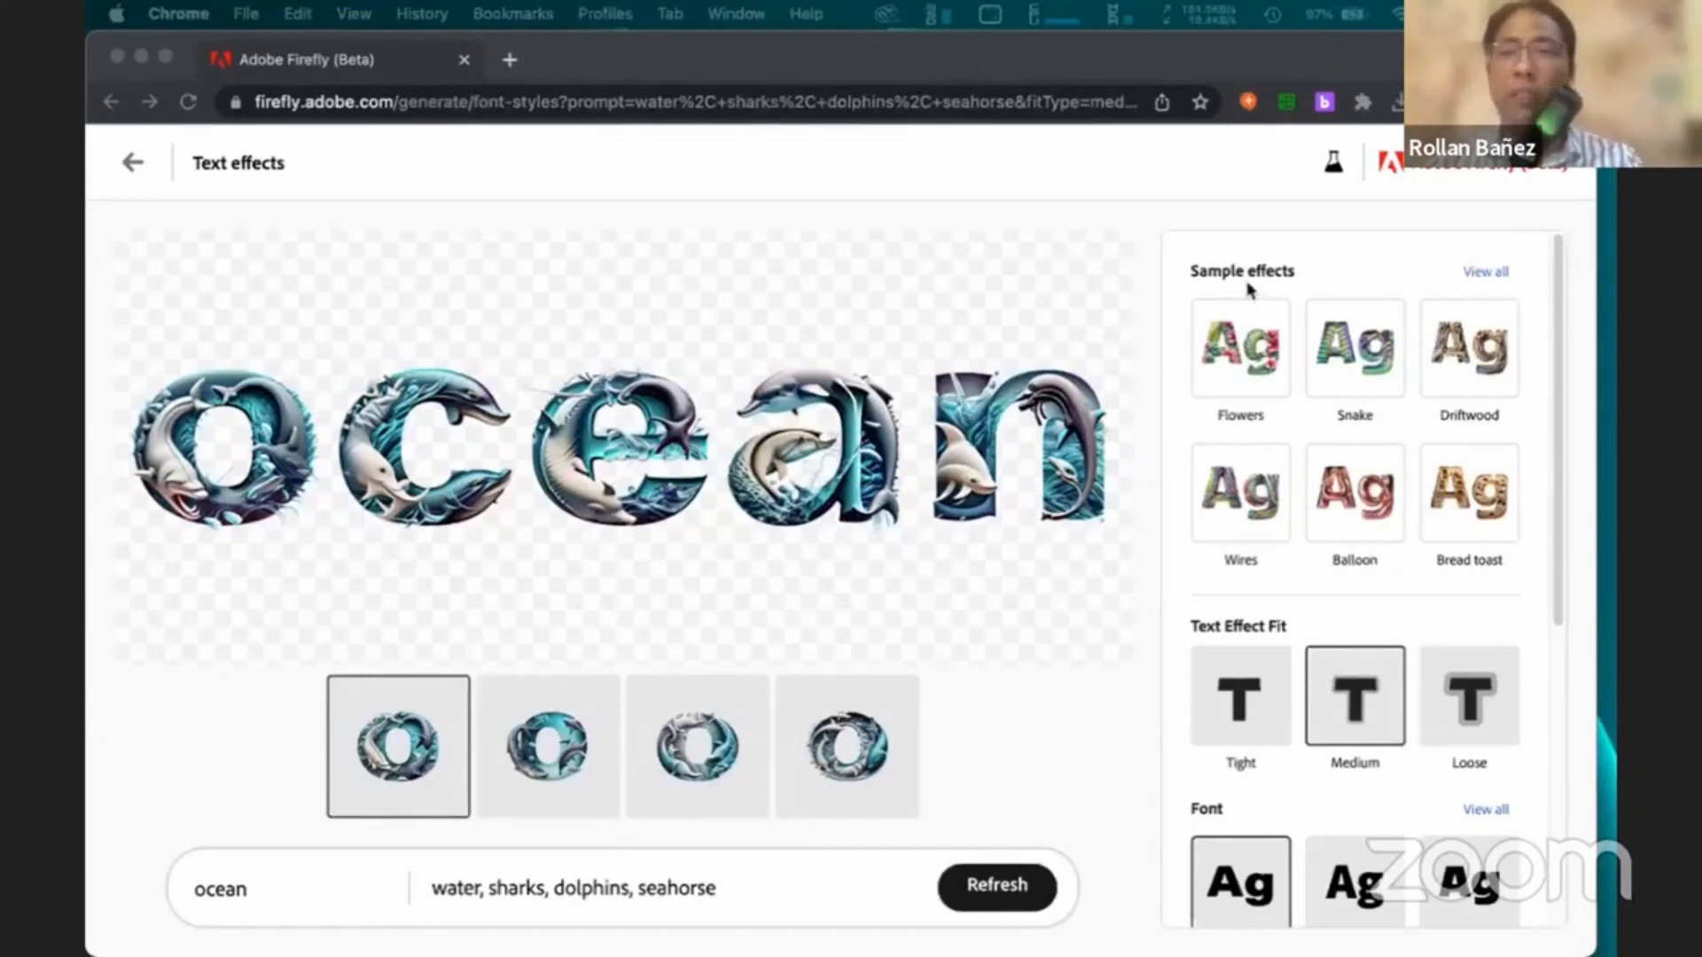
Apply the Flowers sample effect to the lettering and change its text to "MMAAP"
click(1231, 383)
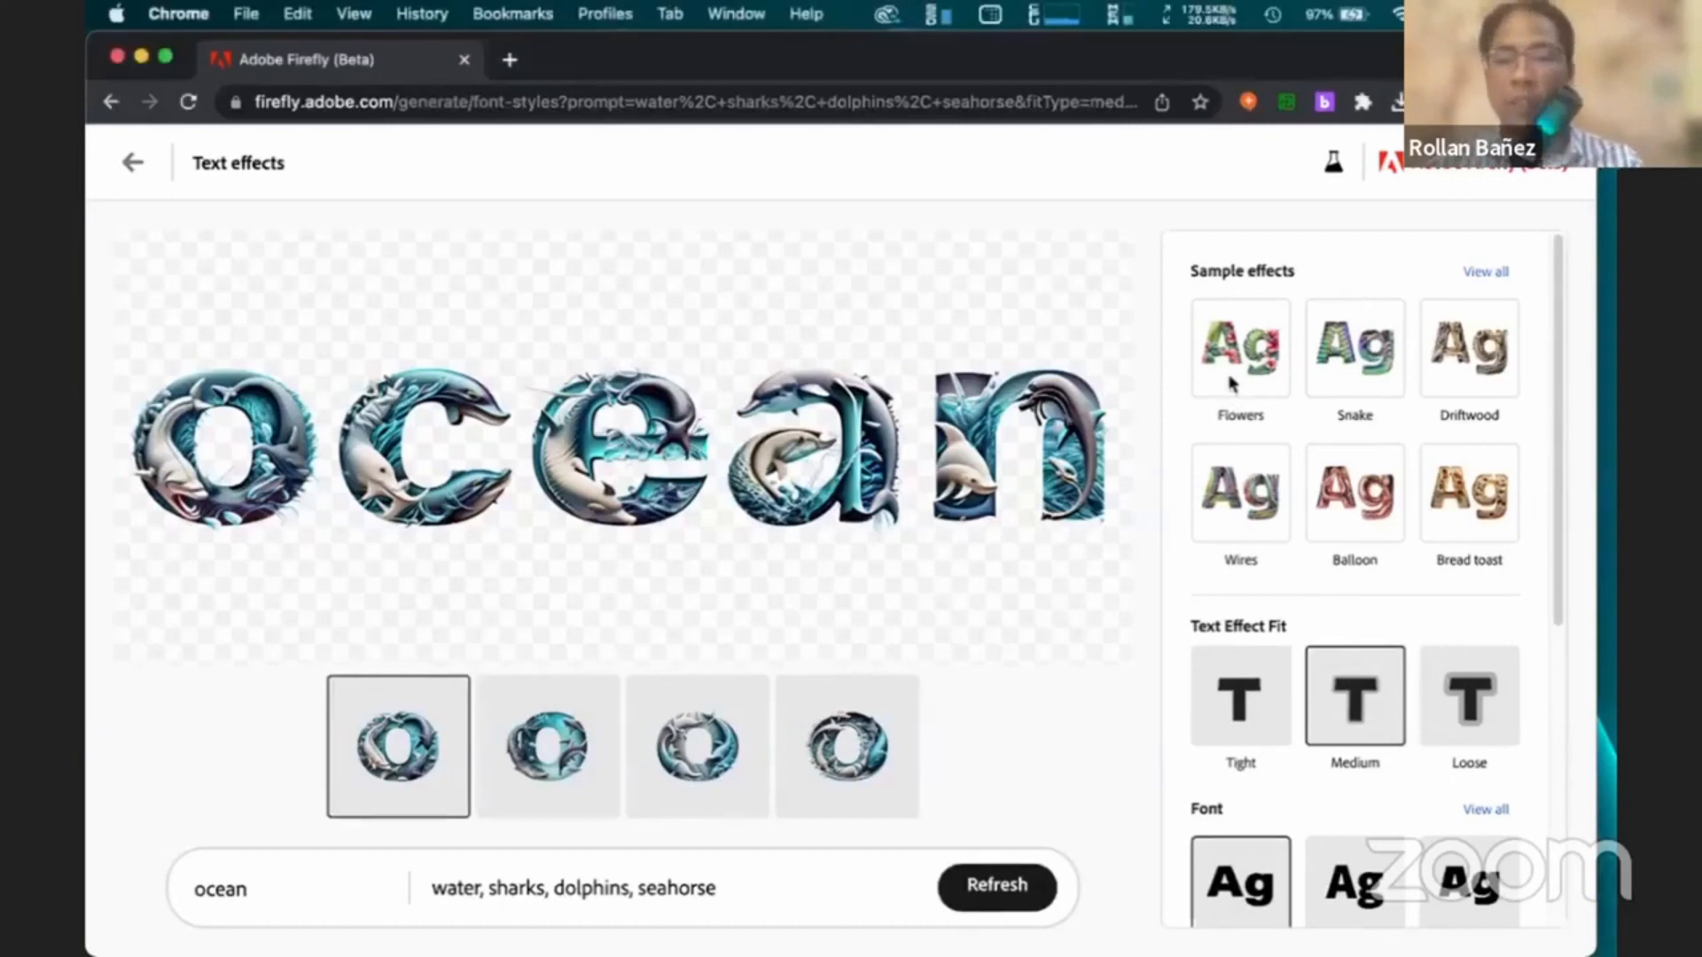
click(1234, 377)
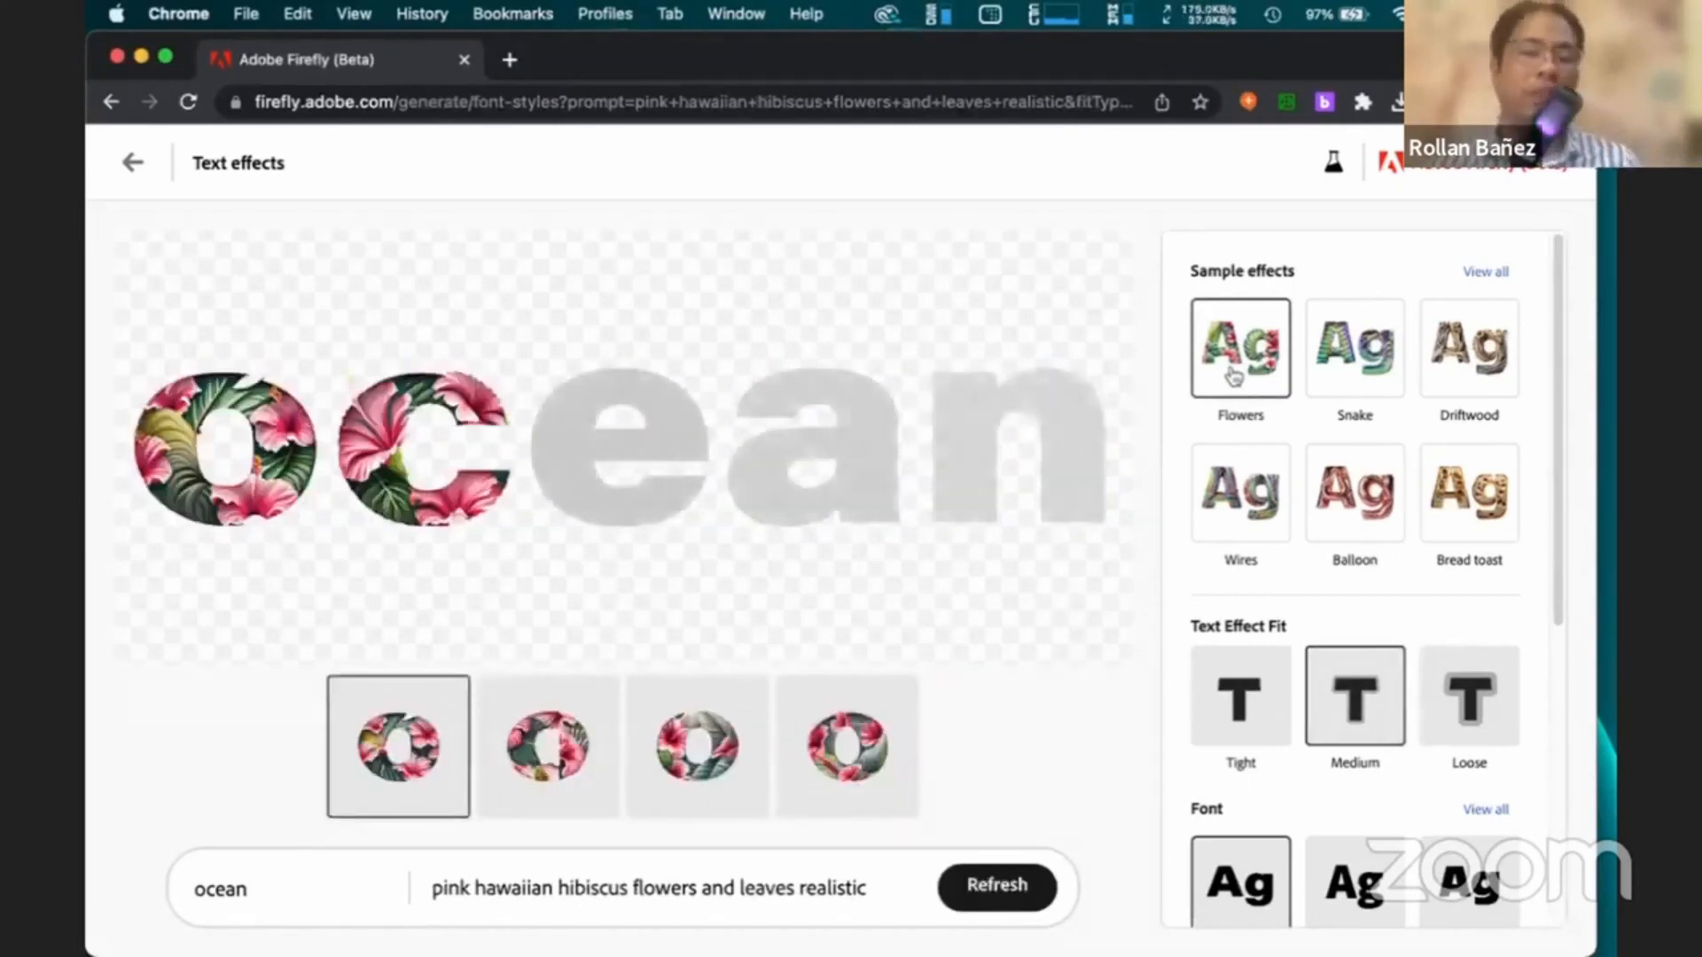
click(266, 888)
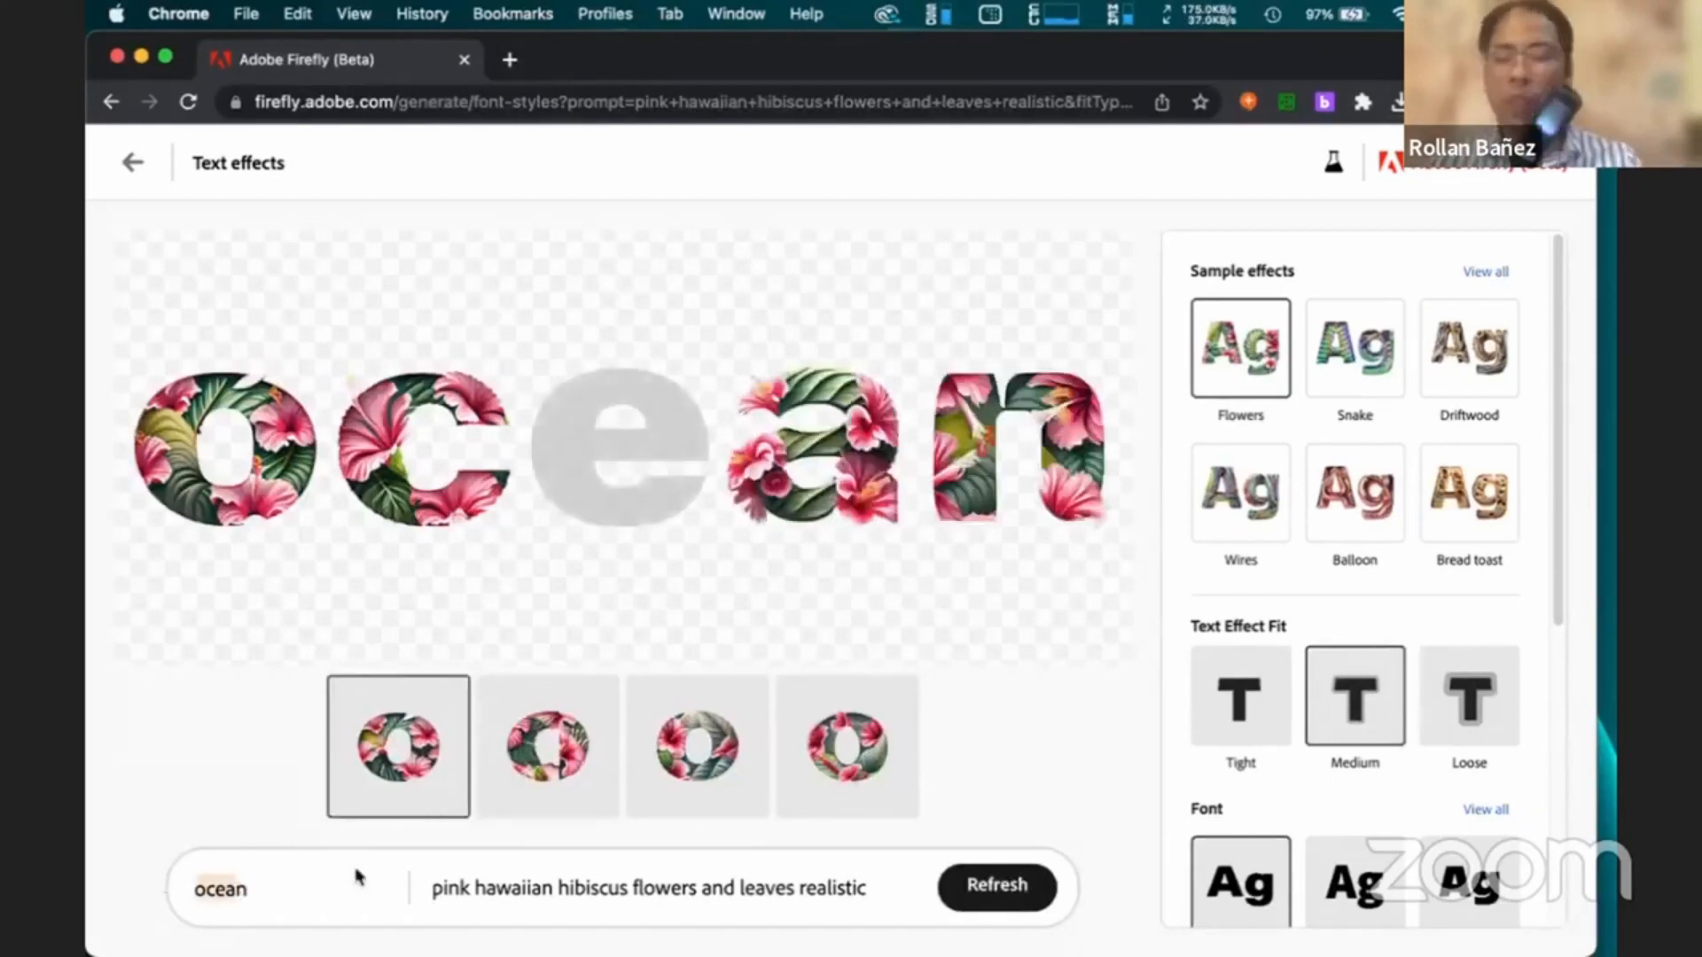
key(BackSpace)
key(BackSpace)
key(BackSpace)
key(BackSpace)
key(BackSpace)
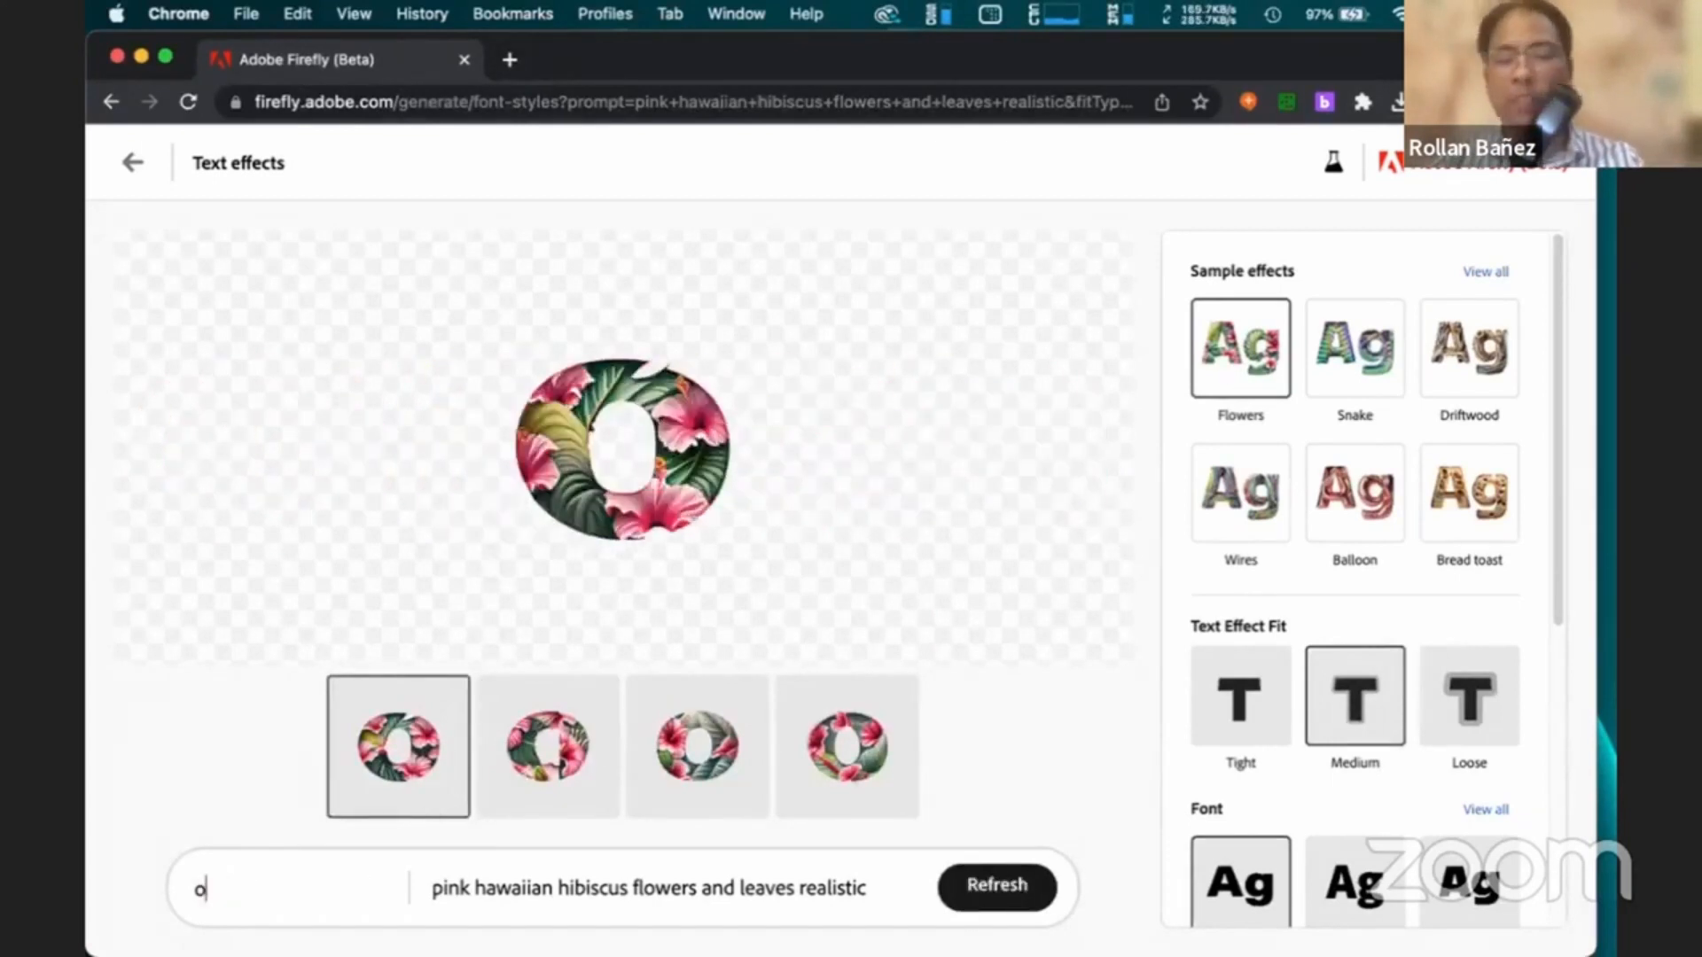
text(MMAAP)
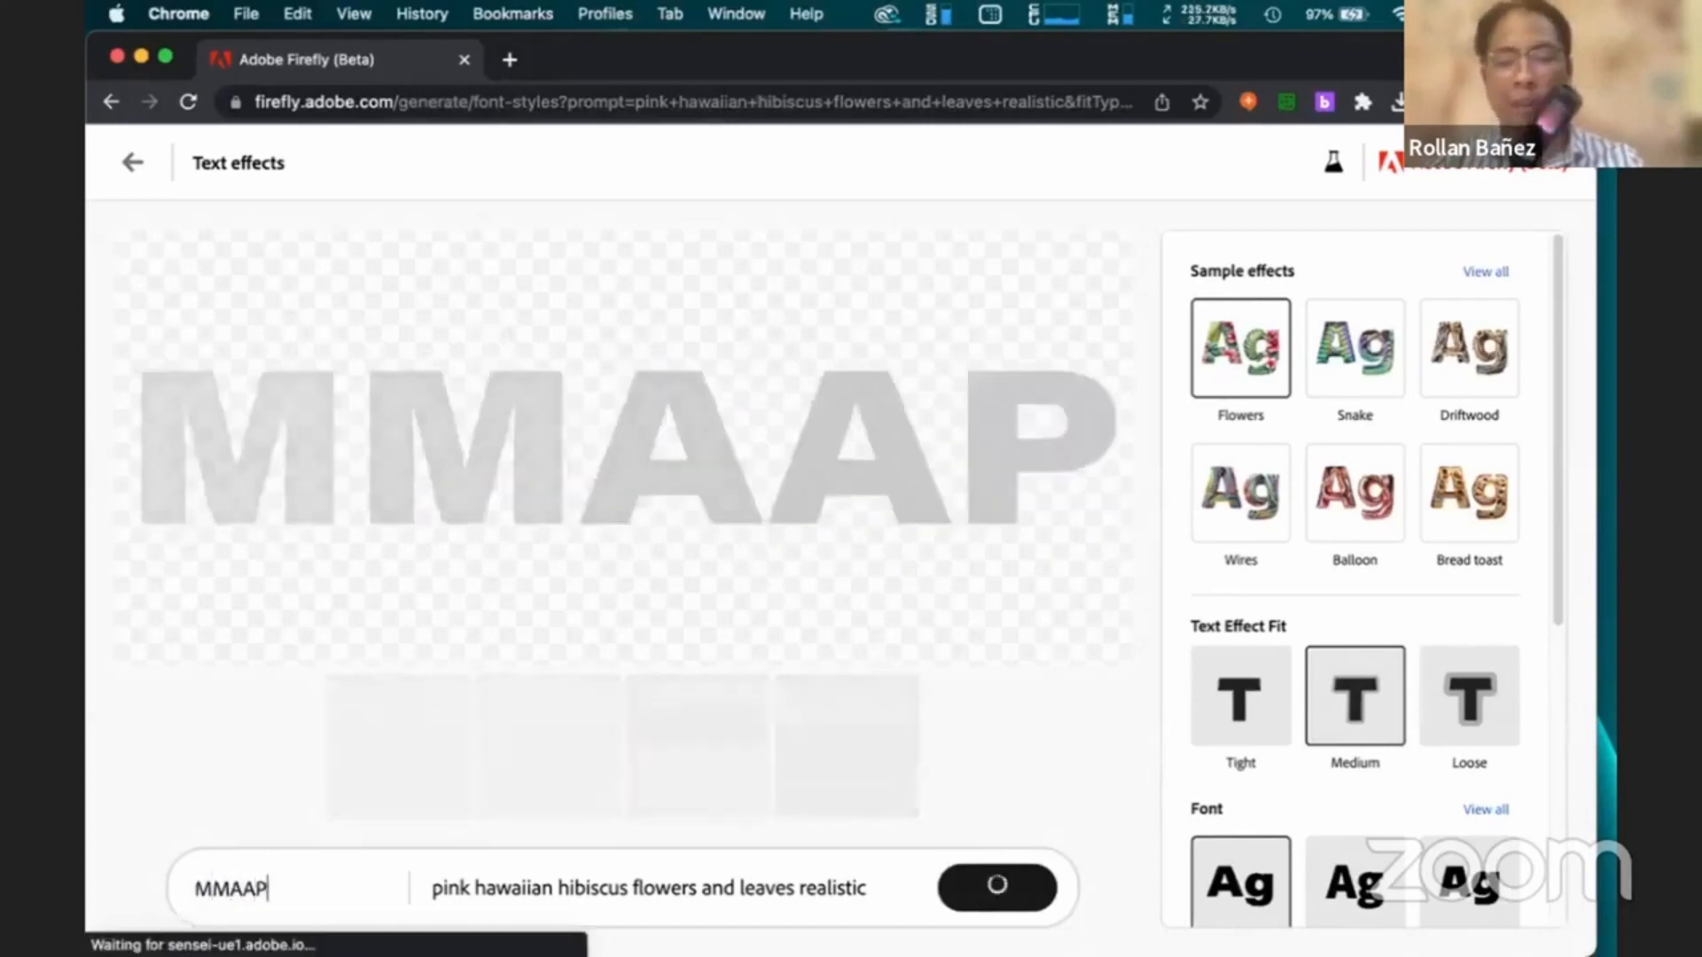
Replace the effect description with "computer, design, laptop, colors", generate the lettering and select the fourth variation
triple_click(514, 886)
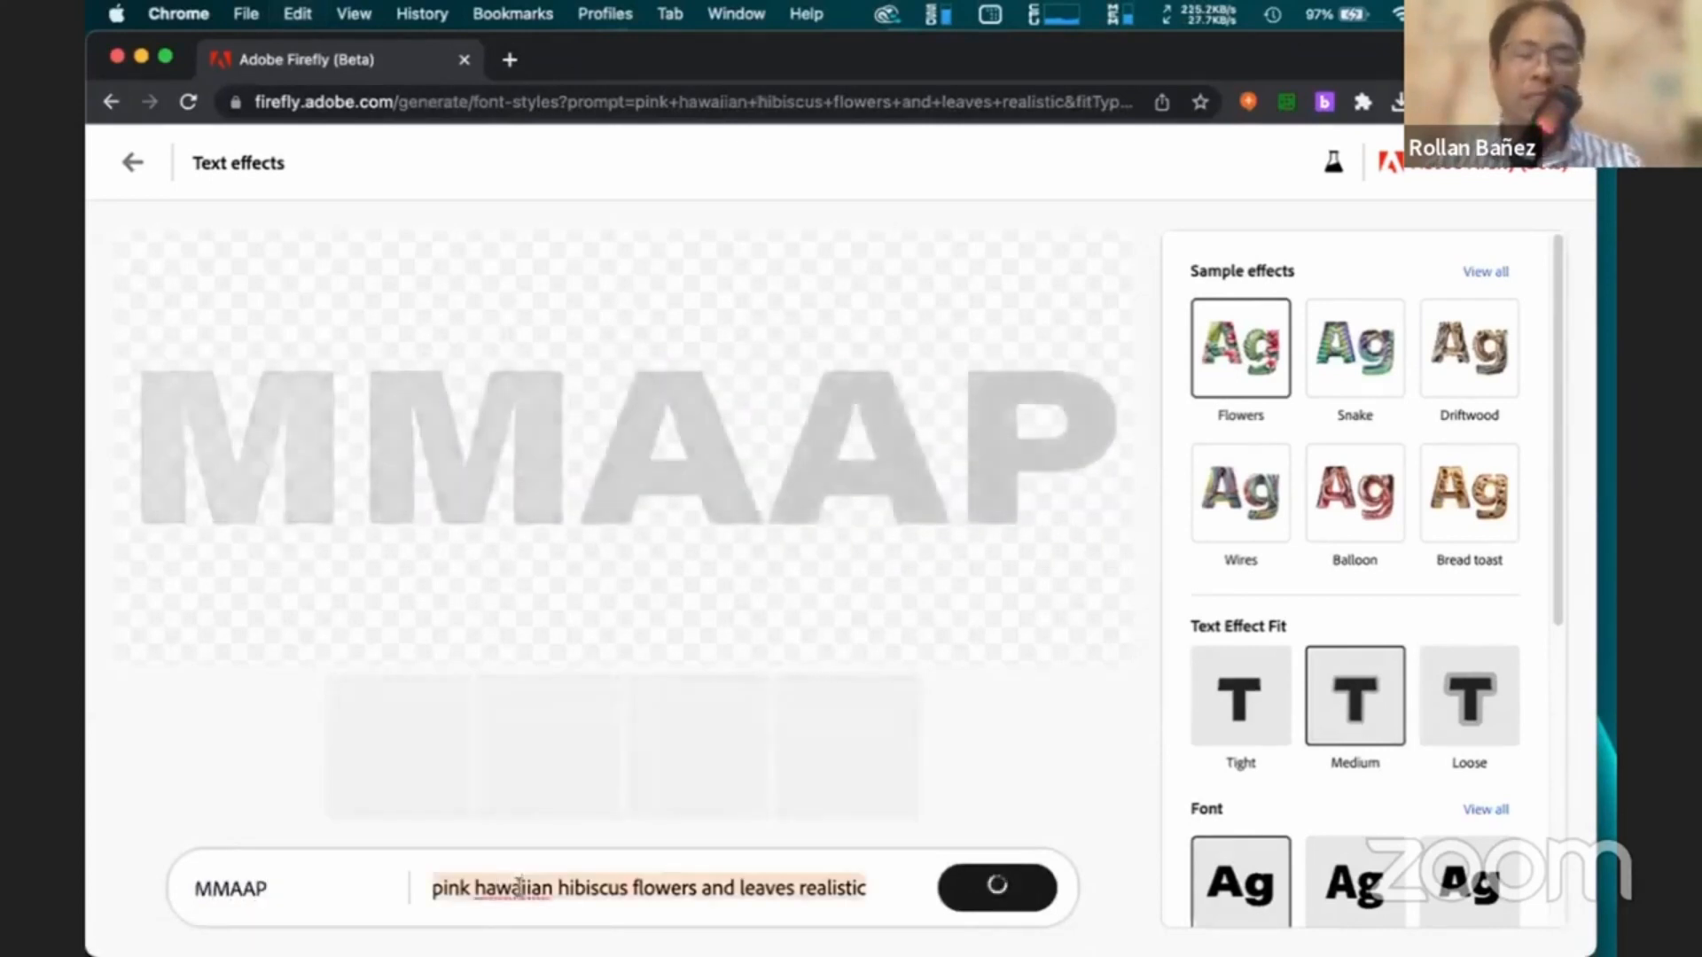
text(computer, g)
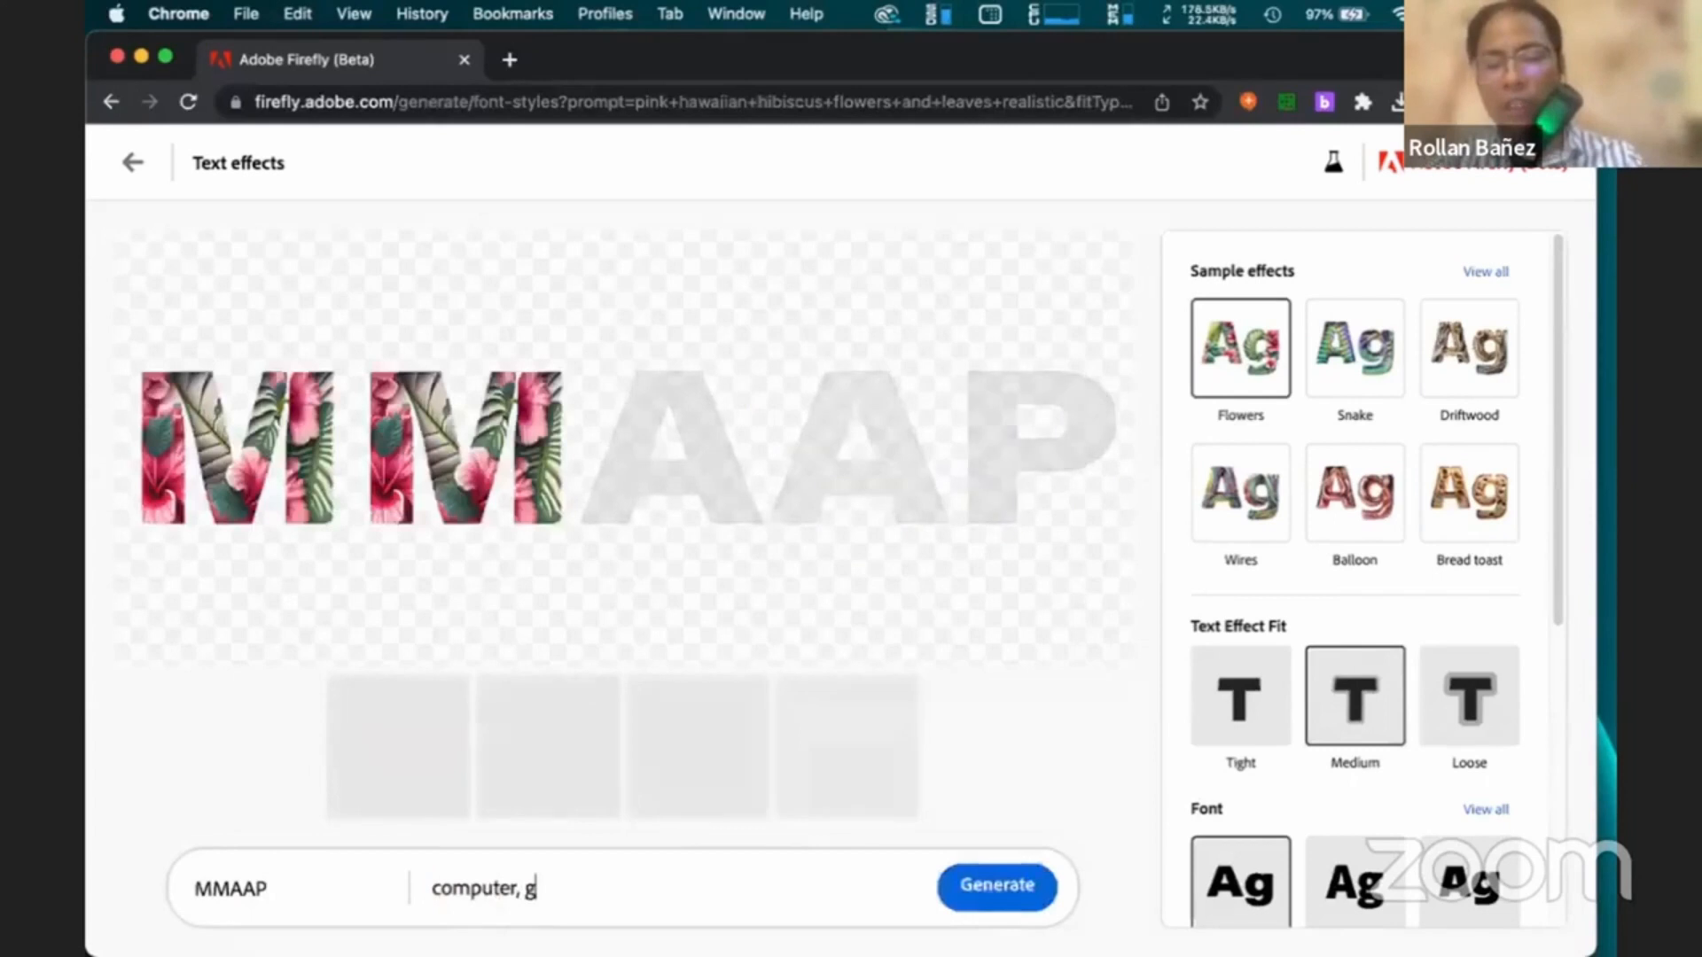
key(BackSpace)
text(desi)
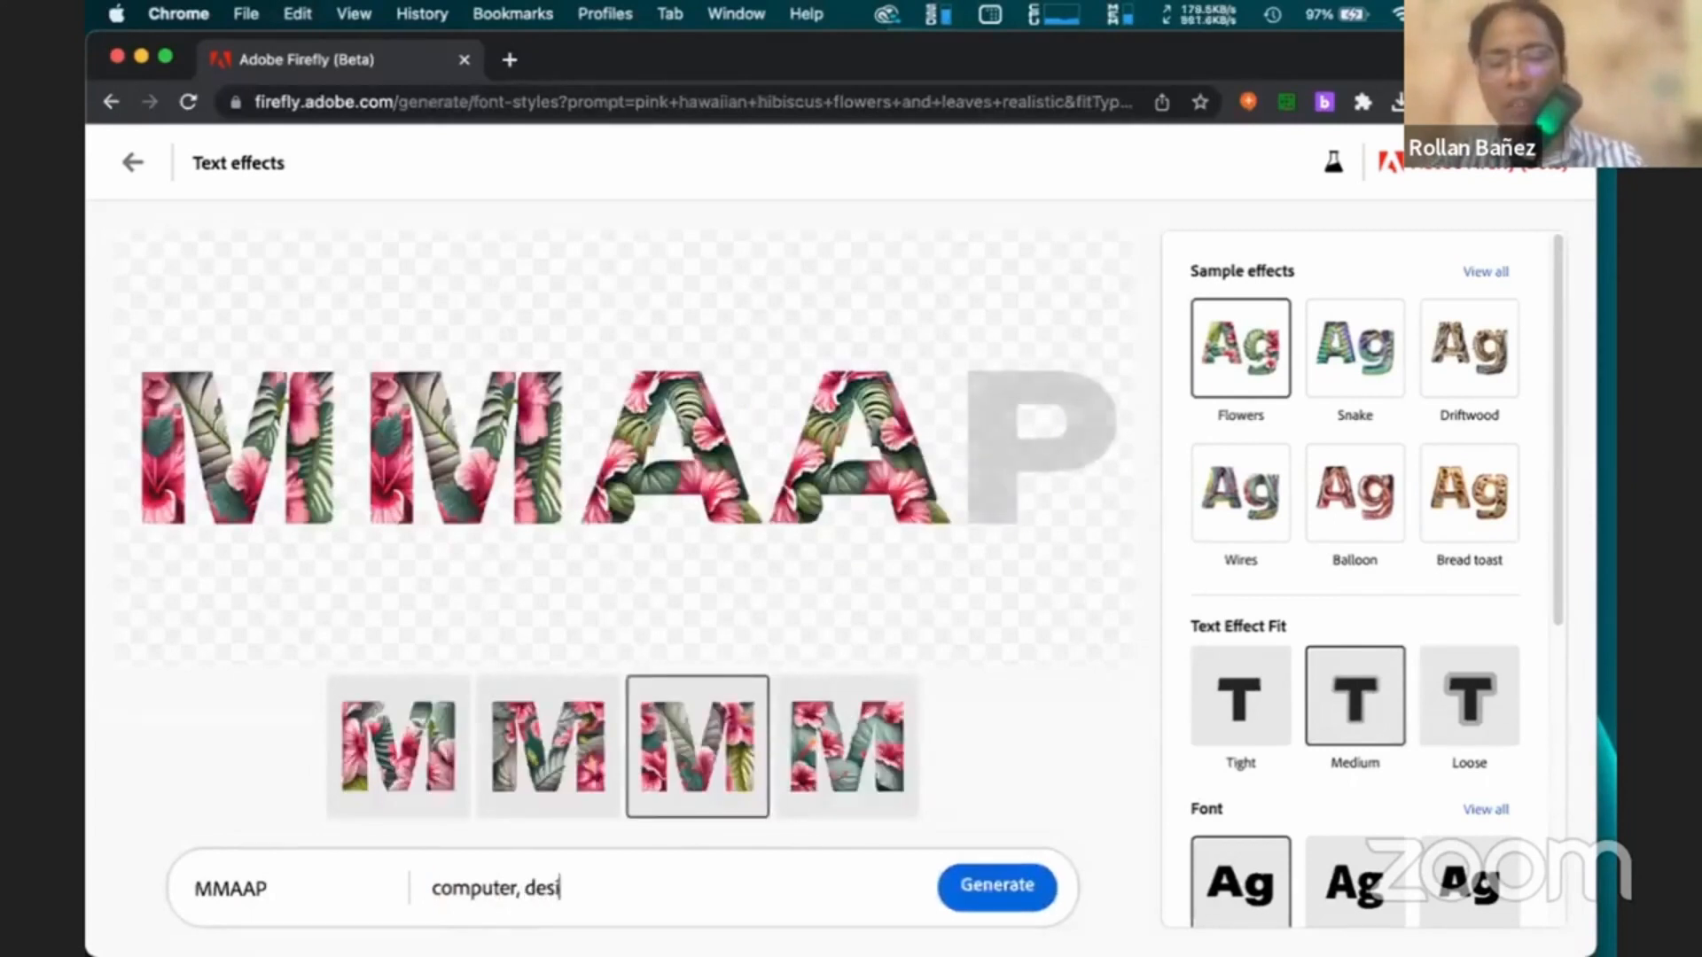
text(gn, lapt)
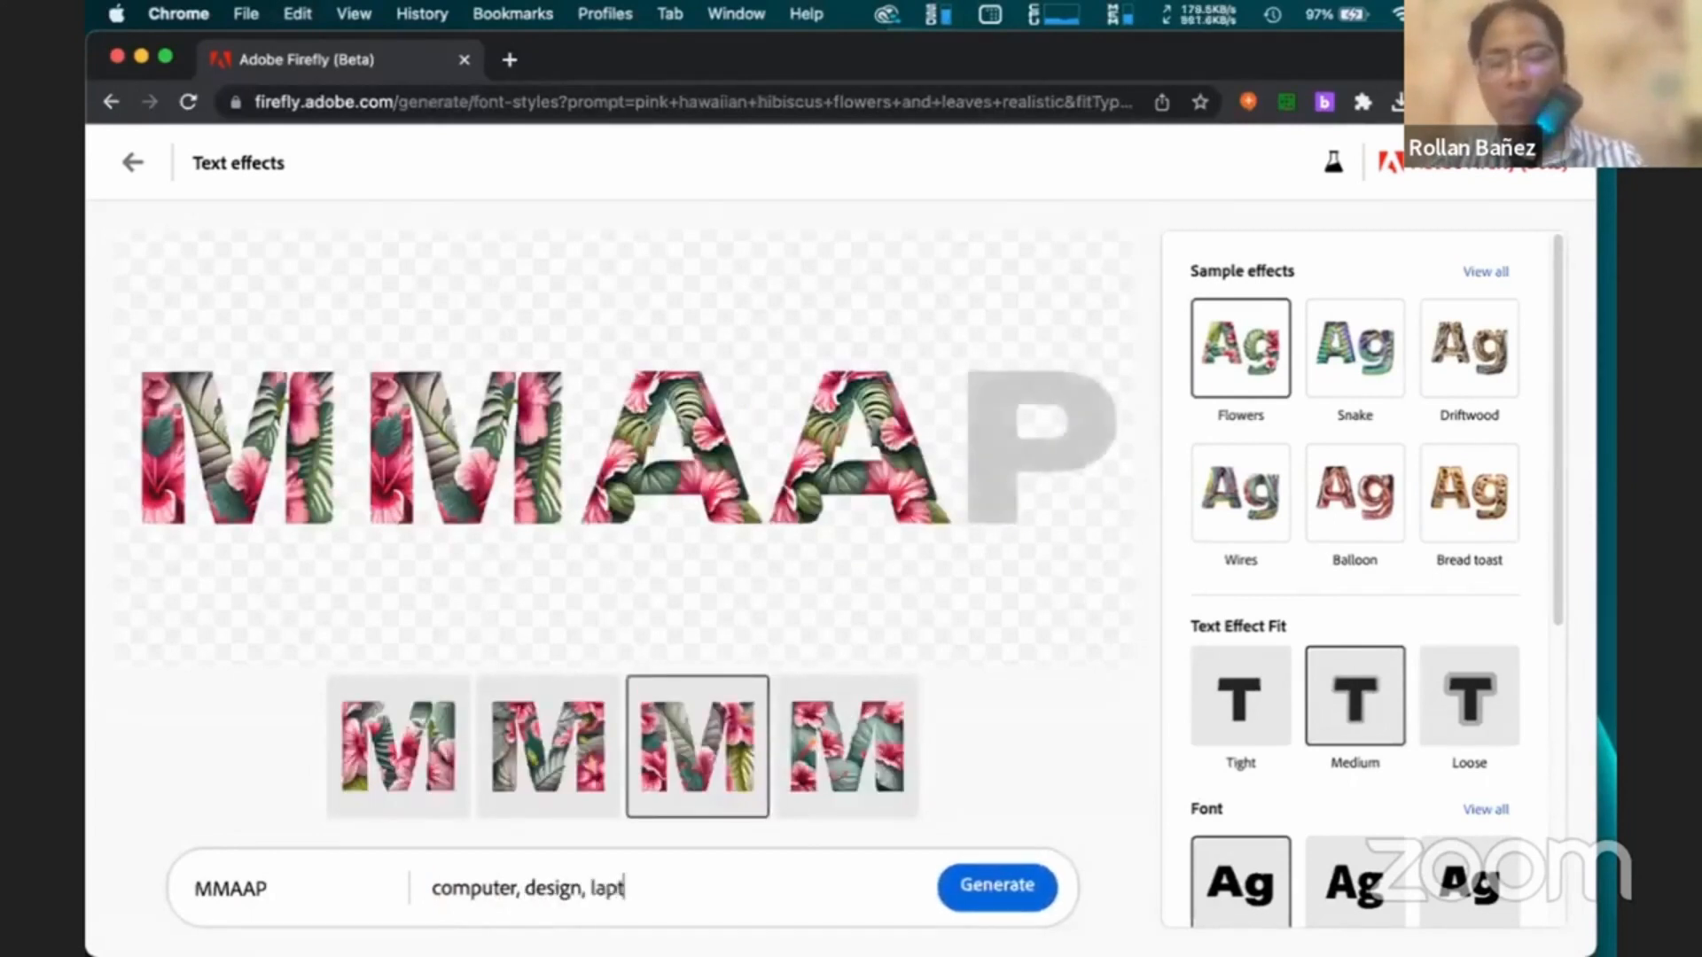
text(op,)
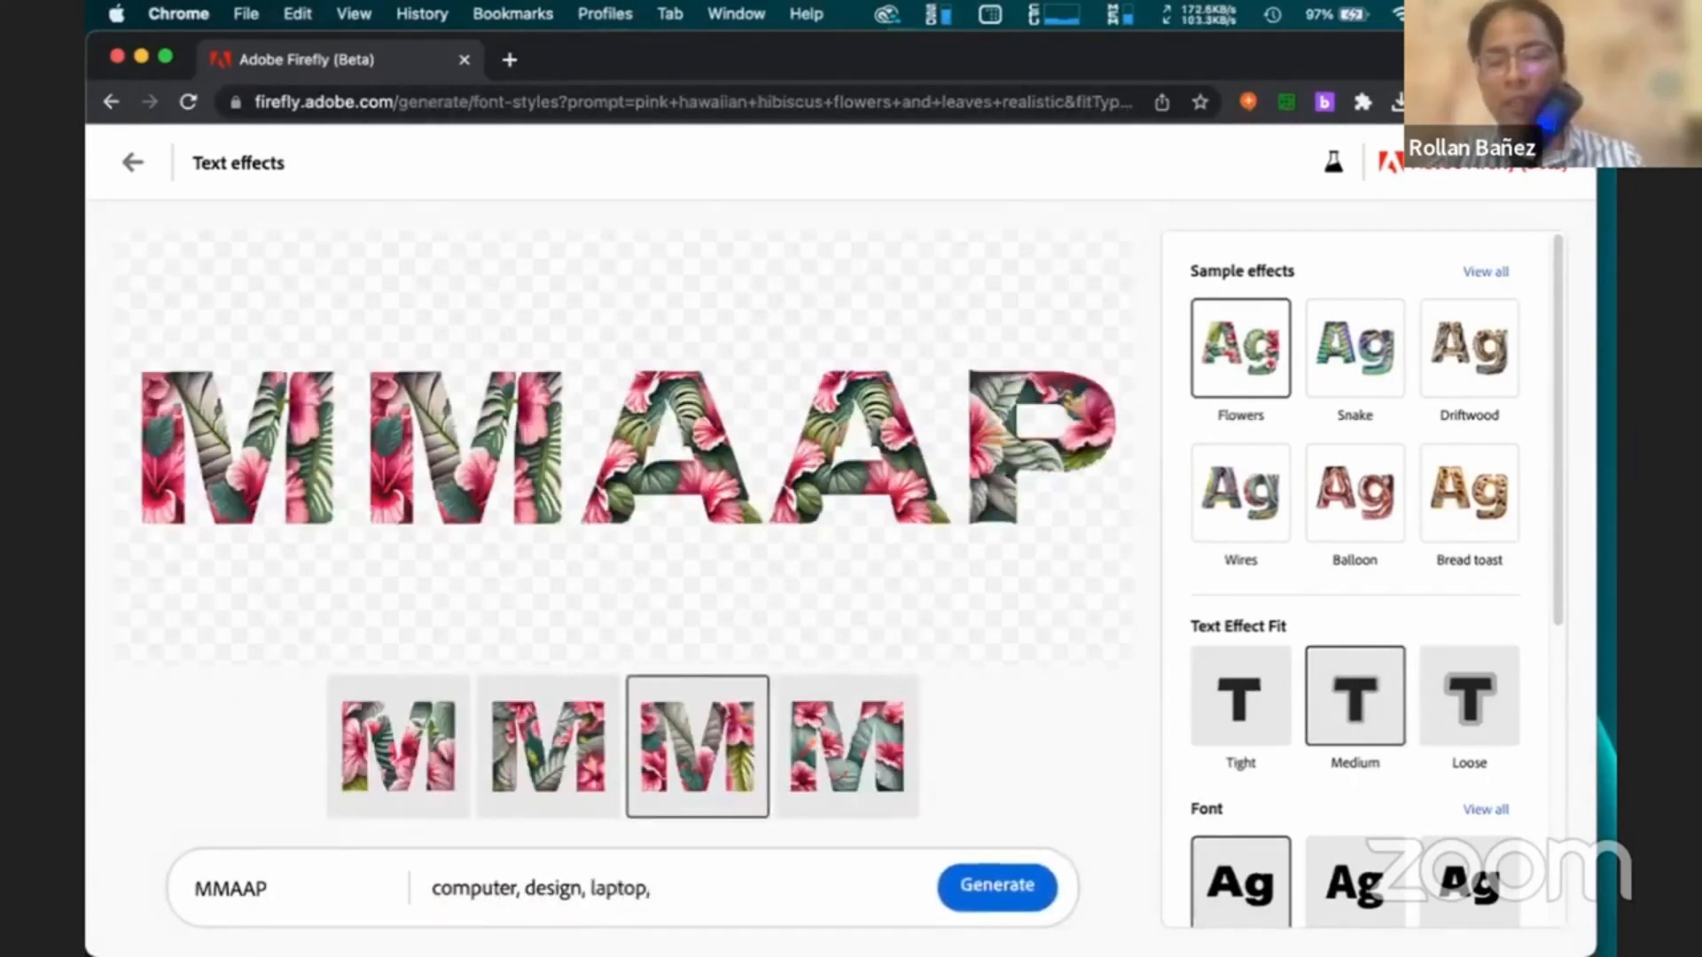
text( colors)
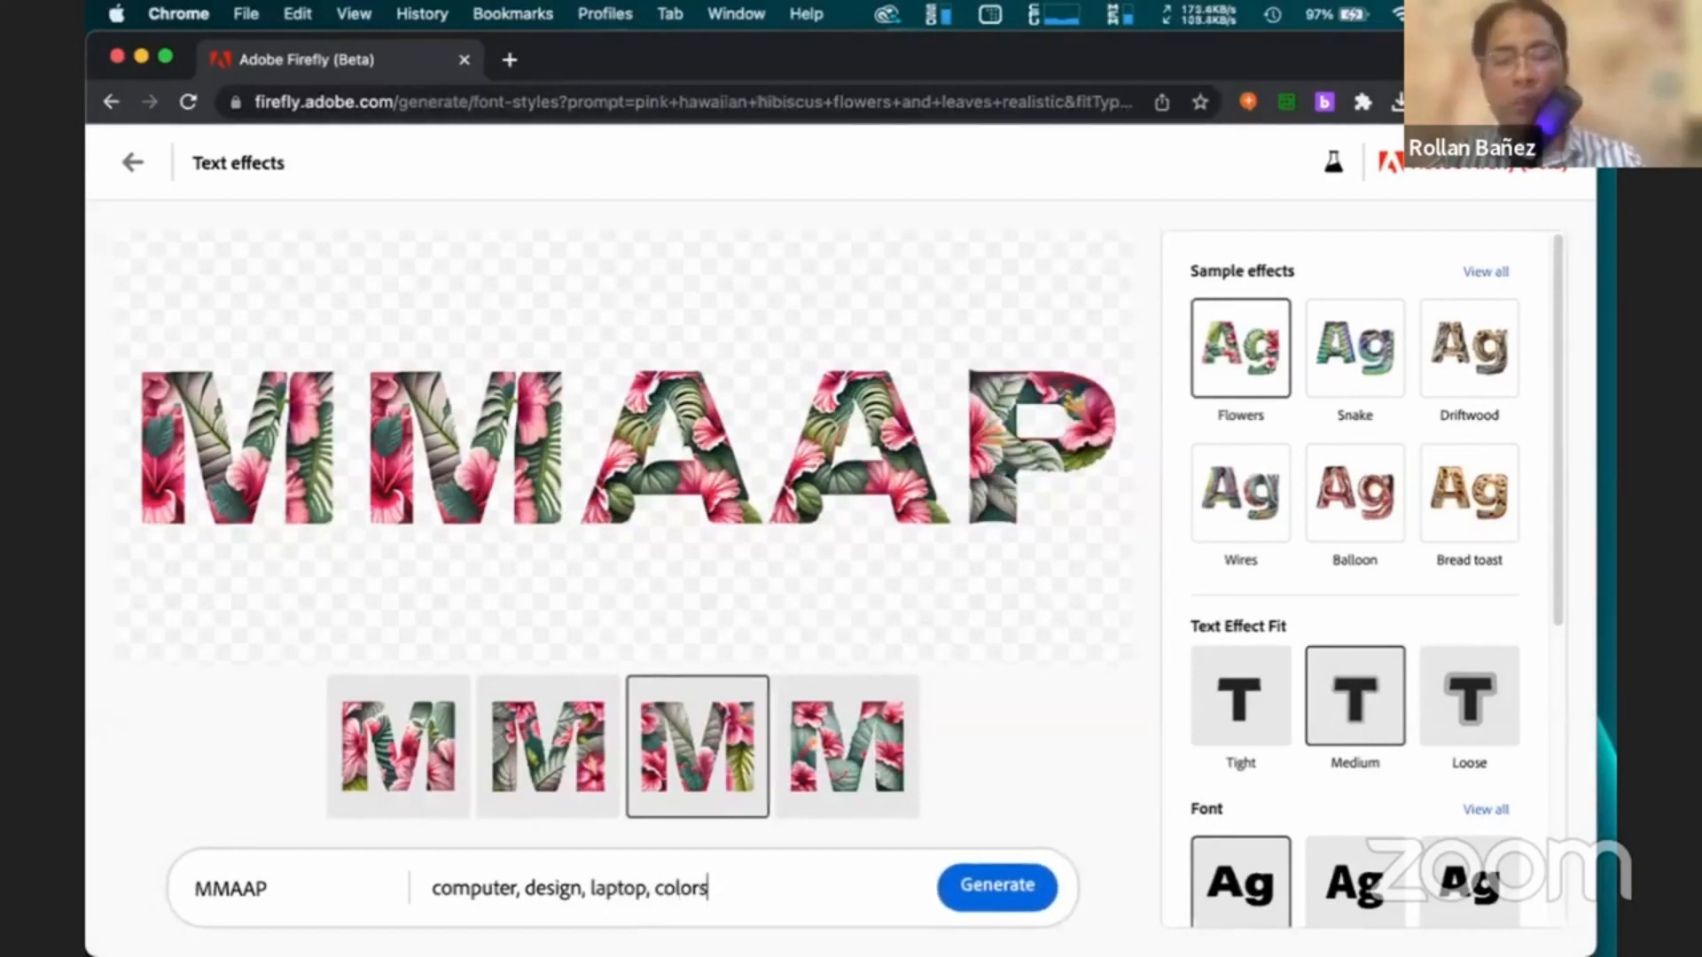
click(969, 890)
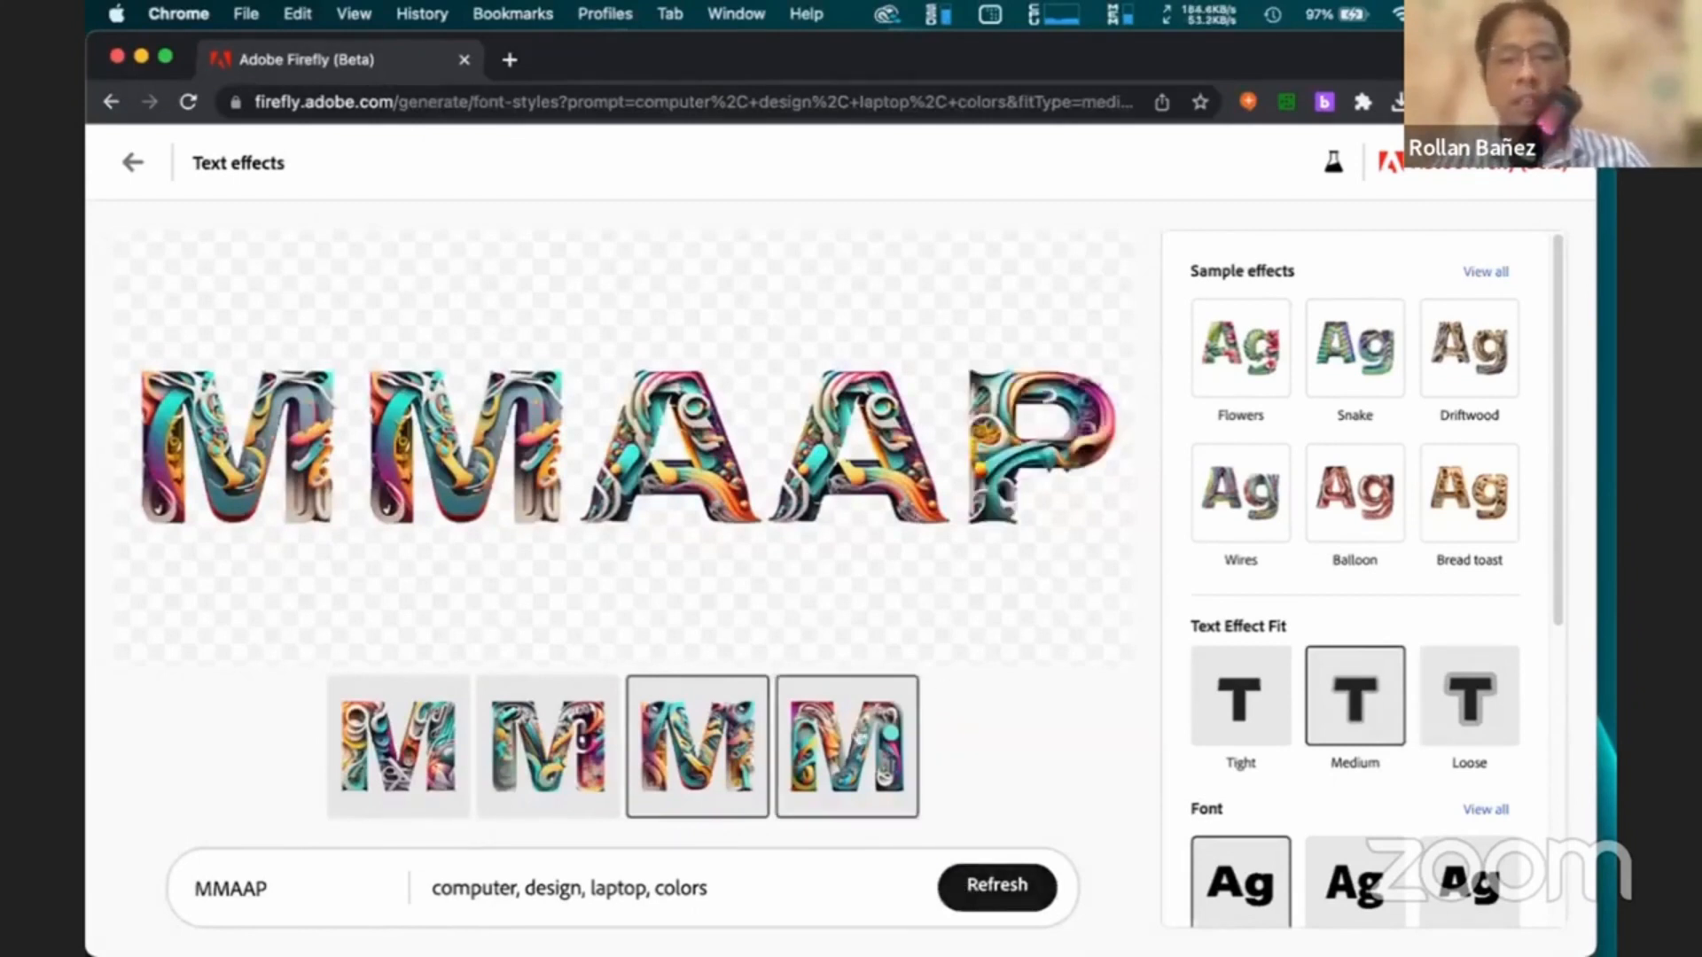
click(851, 739)
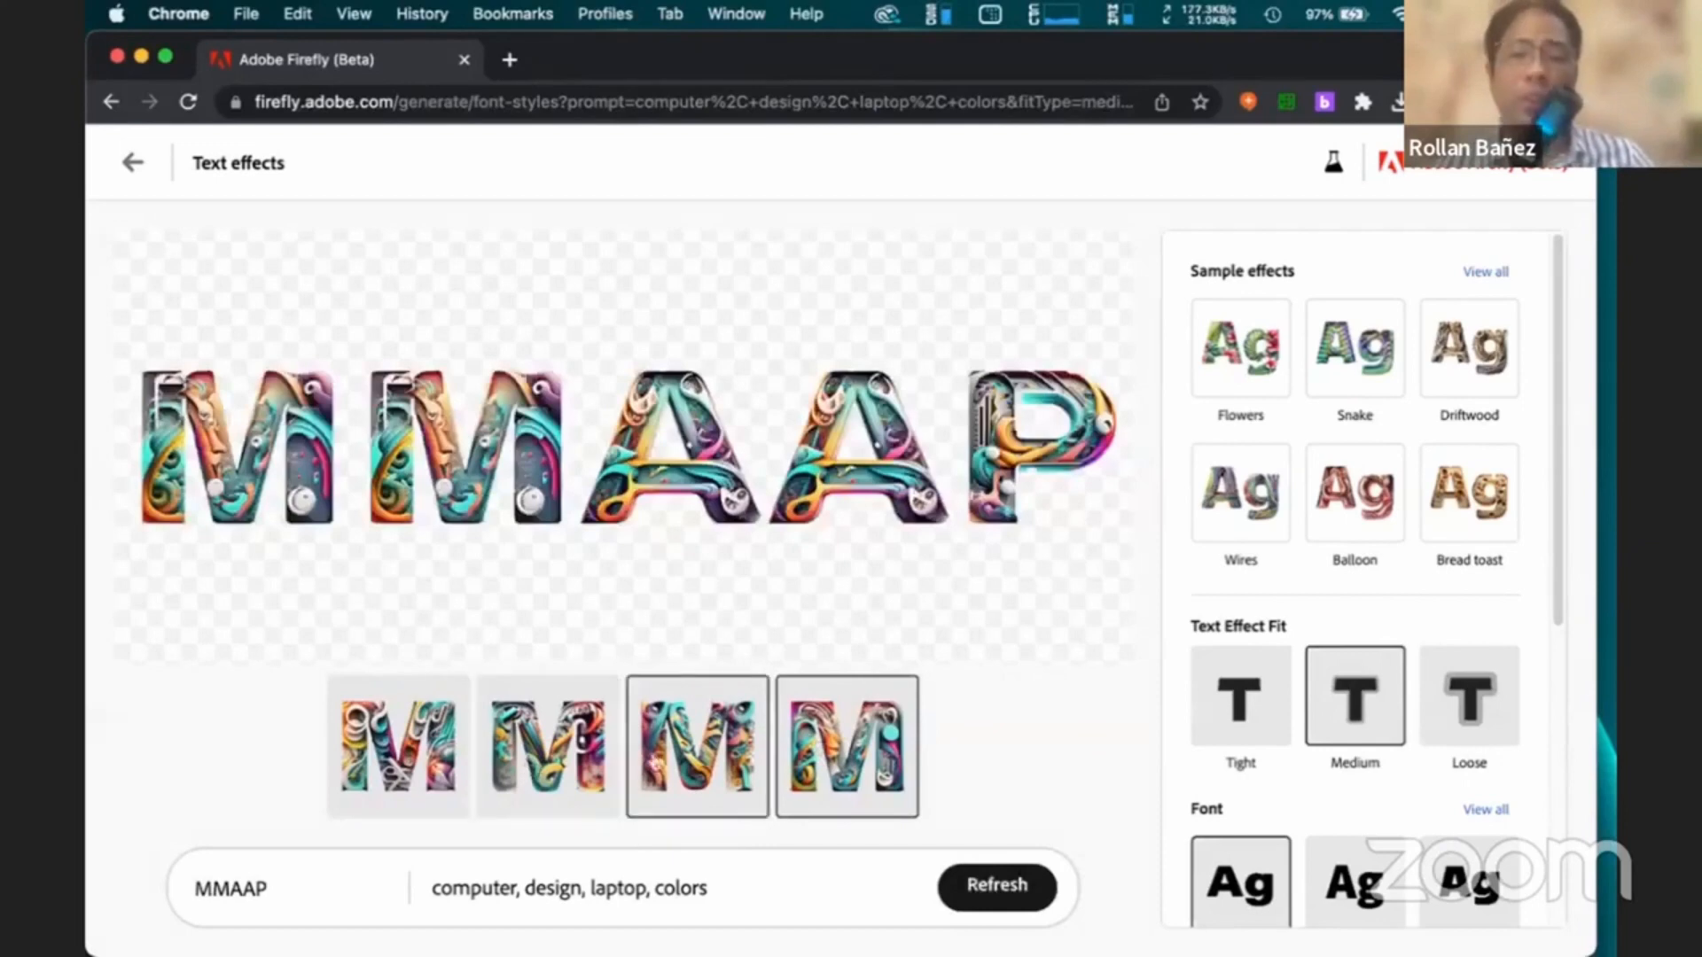
Download the selected MMAAP lettering and accept the notice that Content Credentials will be included
mouse_move(676, 577)
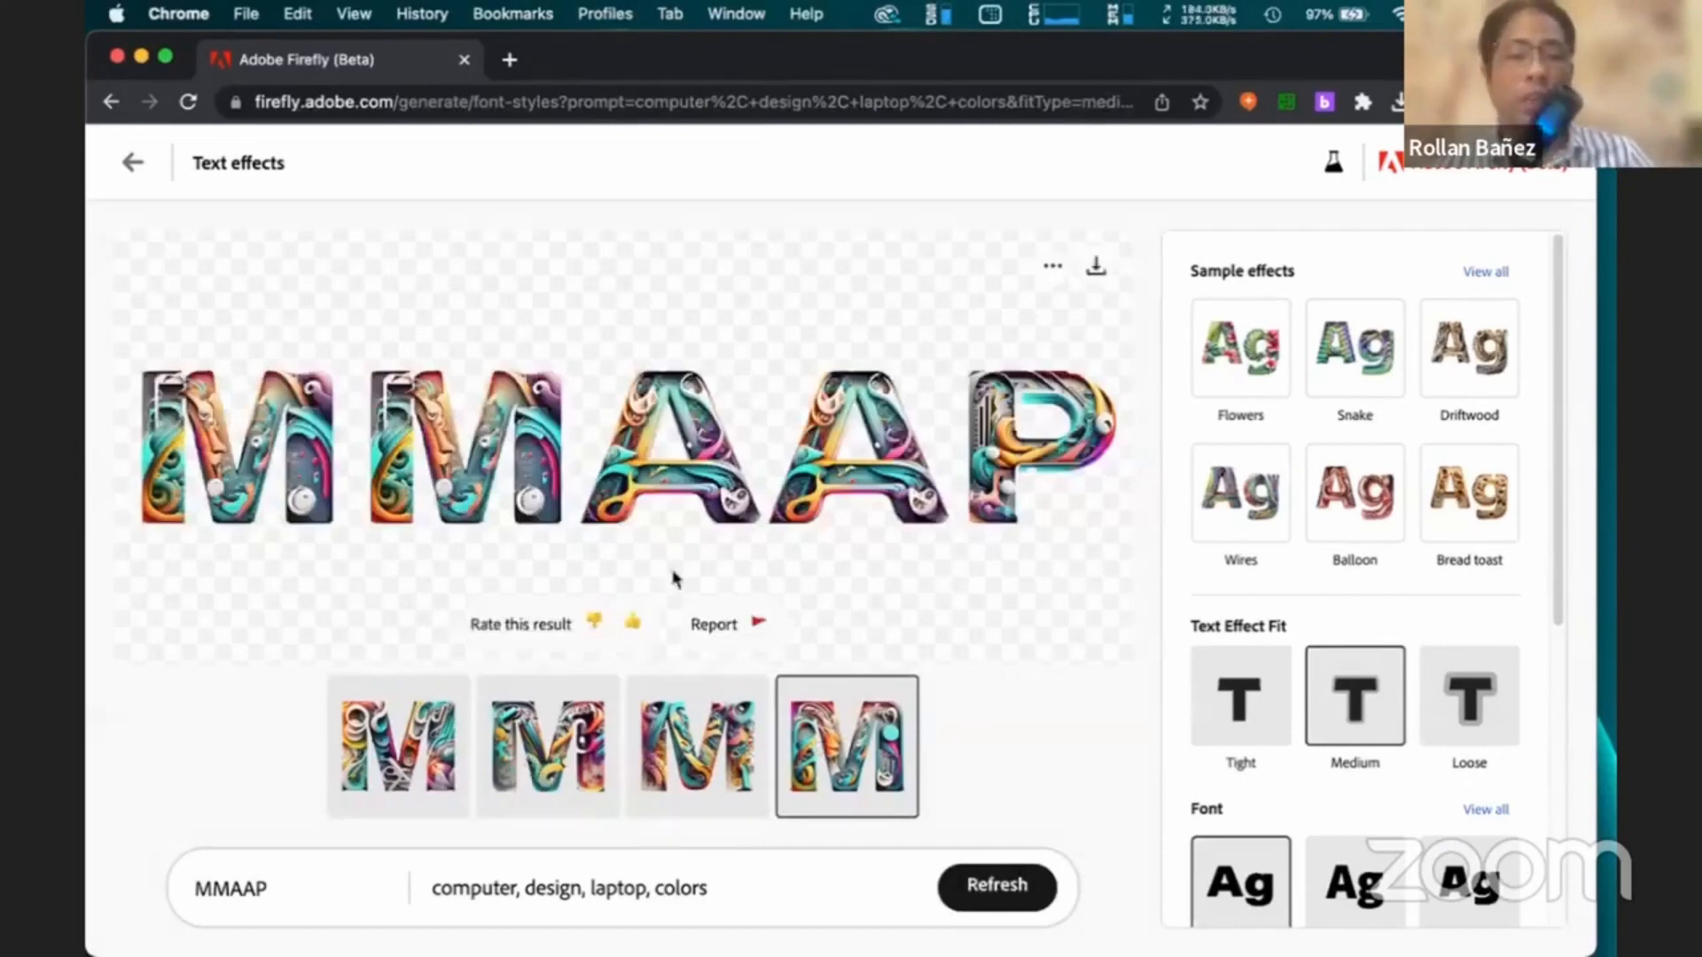
click(1096, 270)
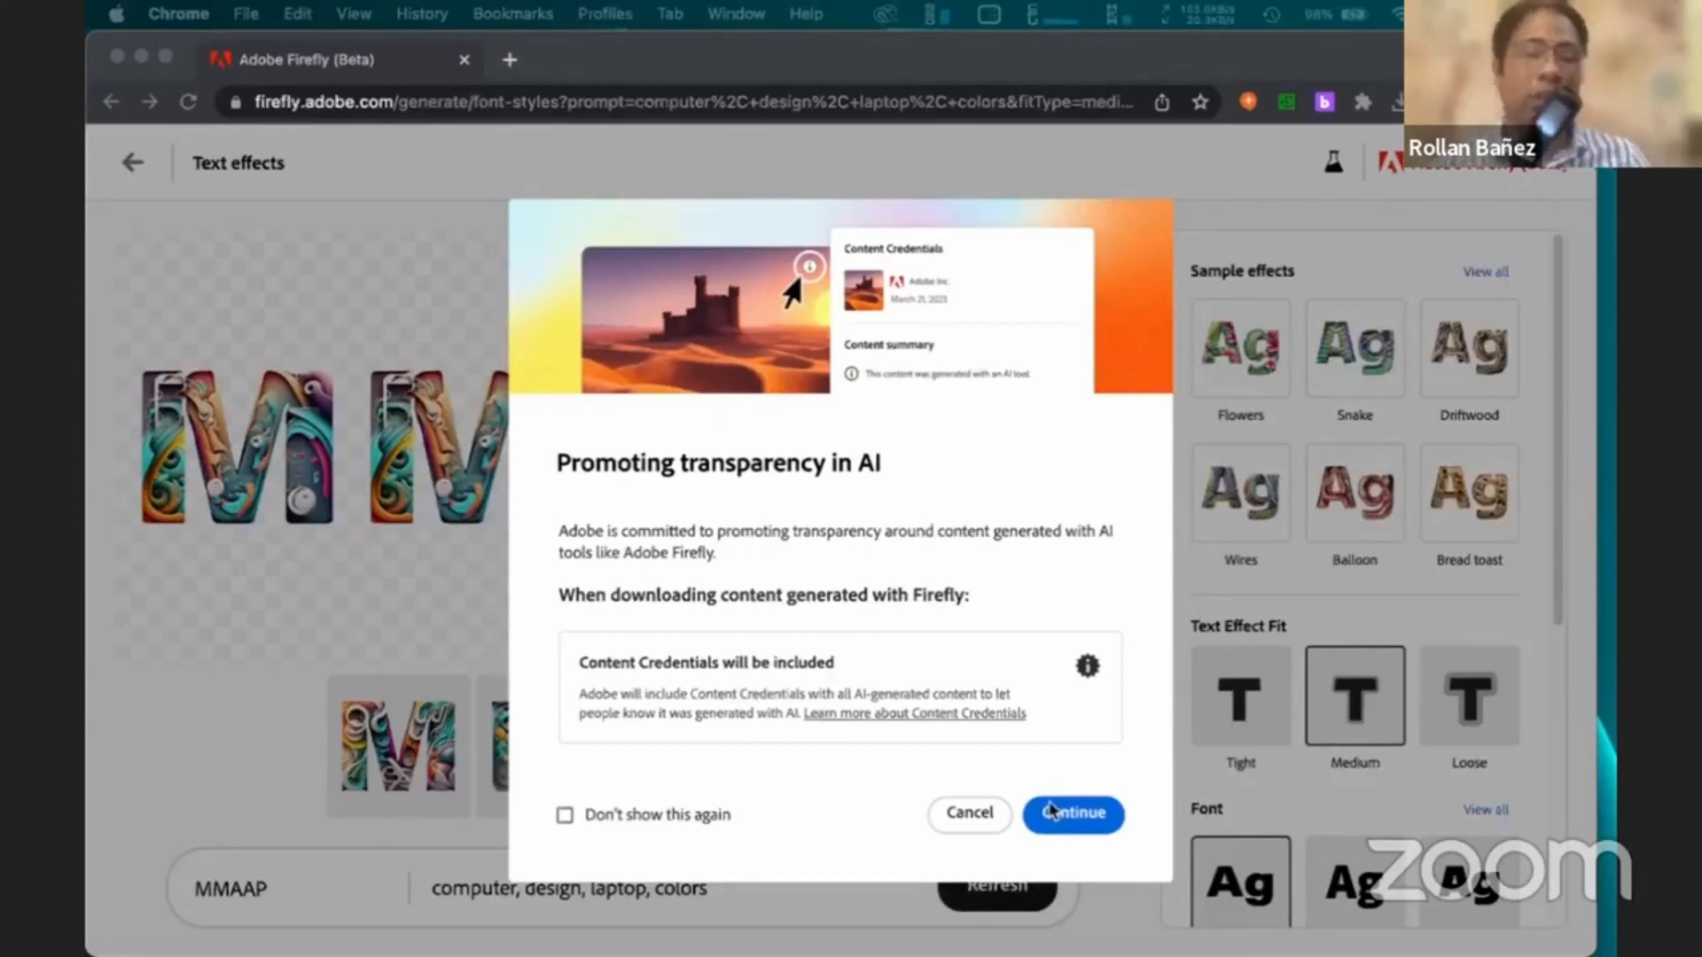
click(1070, 823)
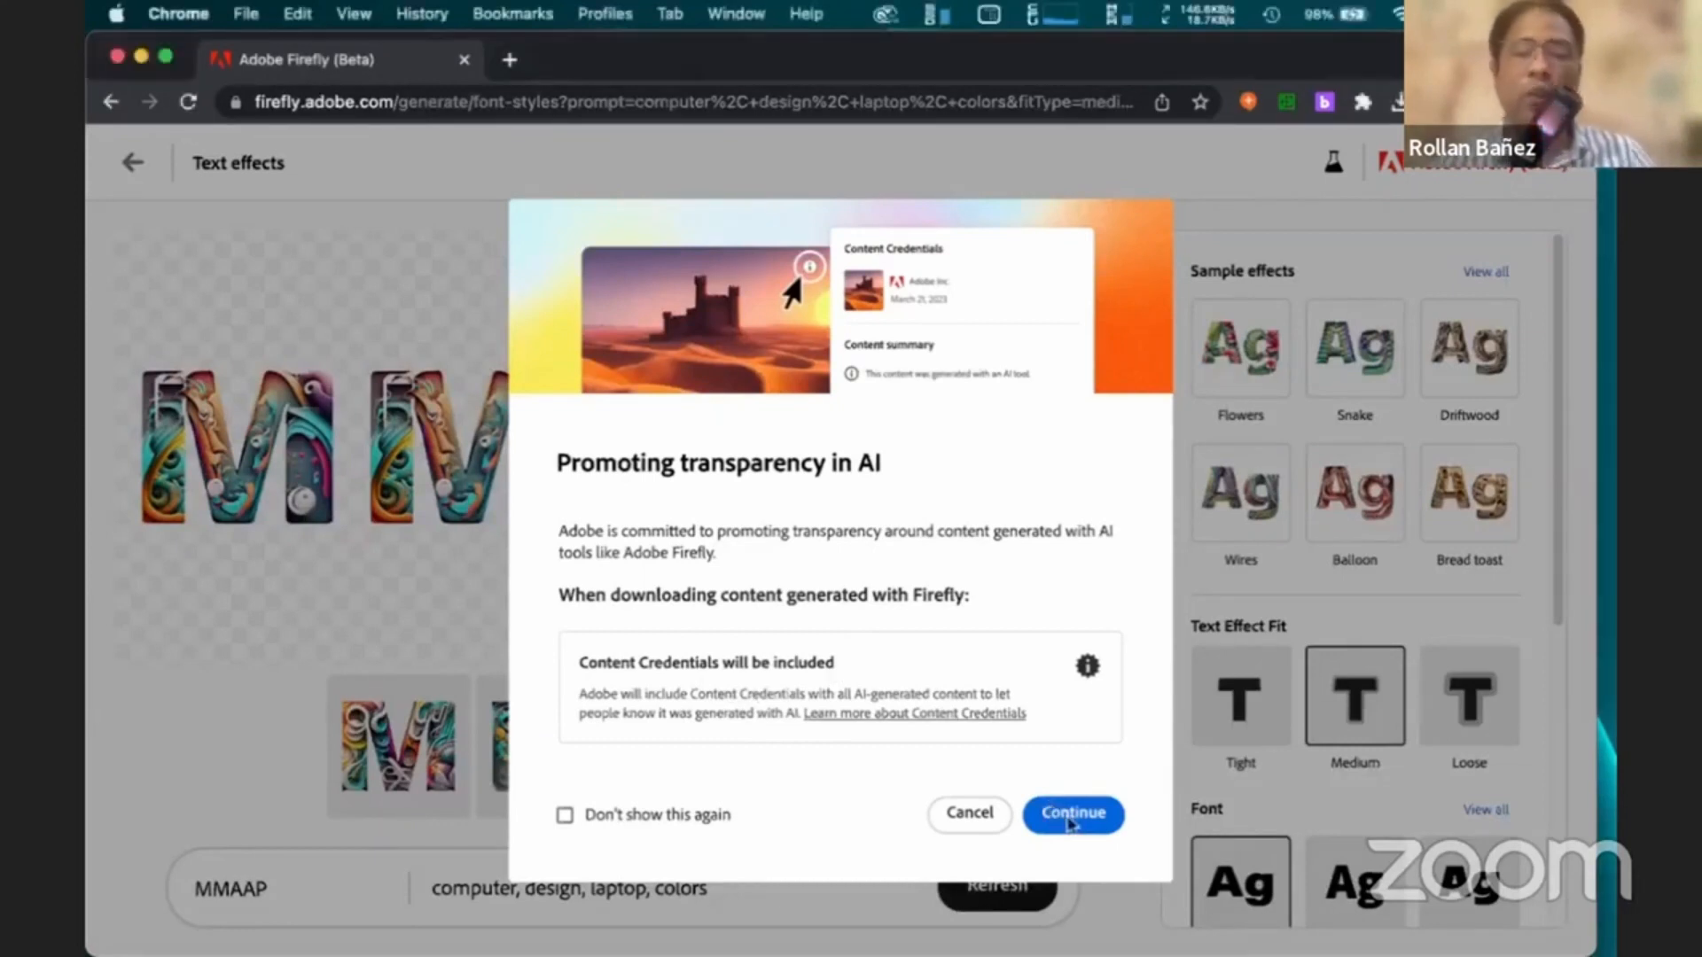
click(1070, 823)
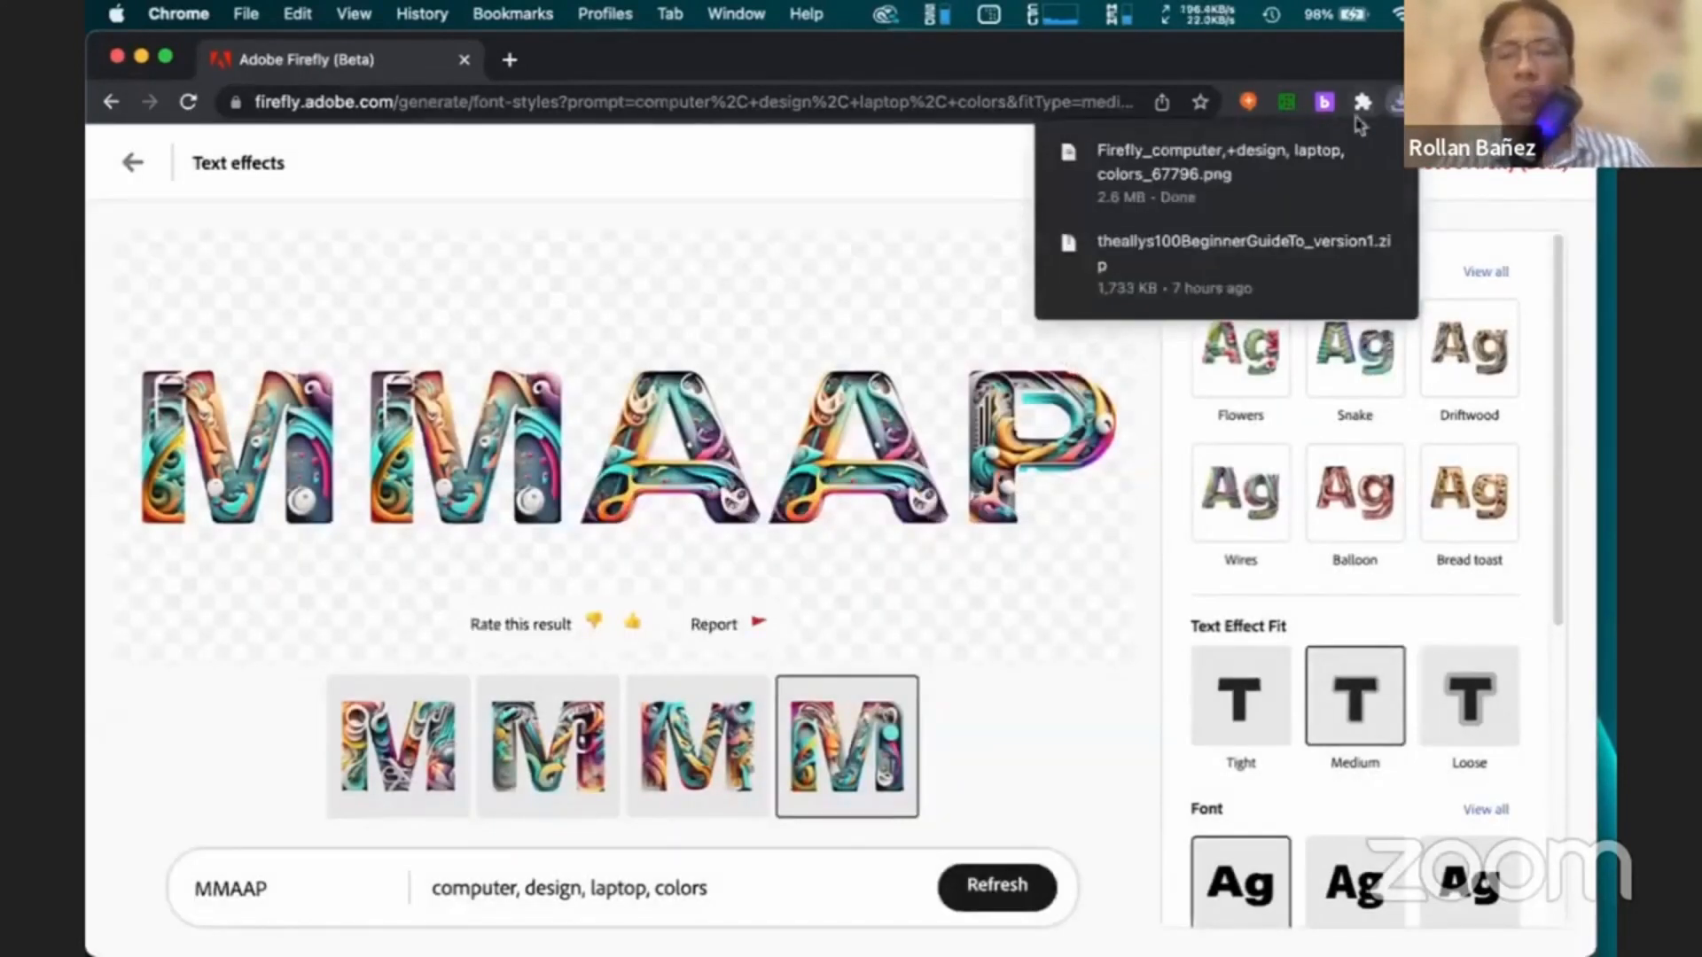
Open the downloaded PNG, examine the lettering and the Adobe Firefly mark in its corner up close, and close the image
mouse_move(1343, 153)
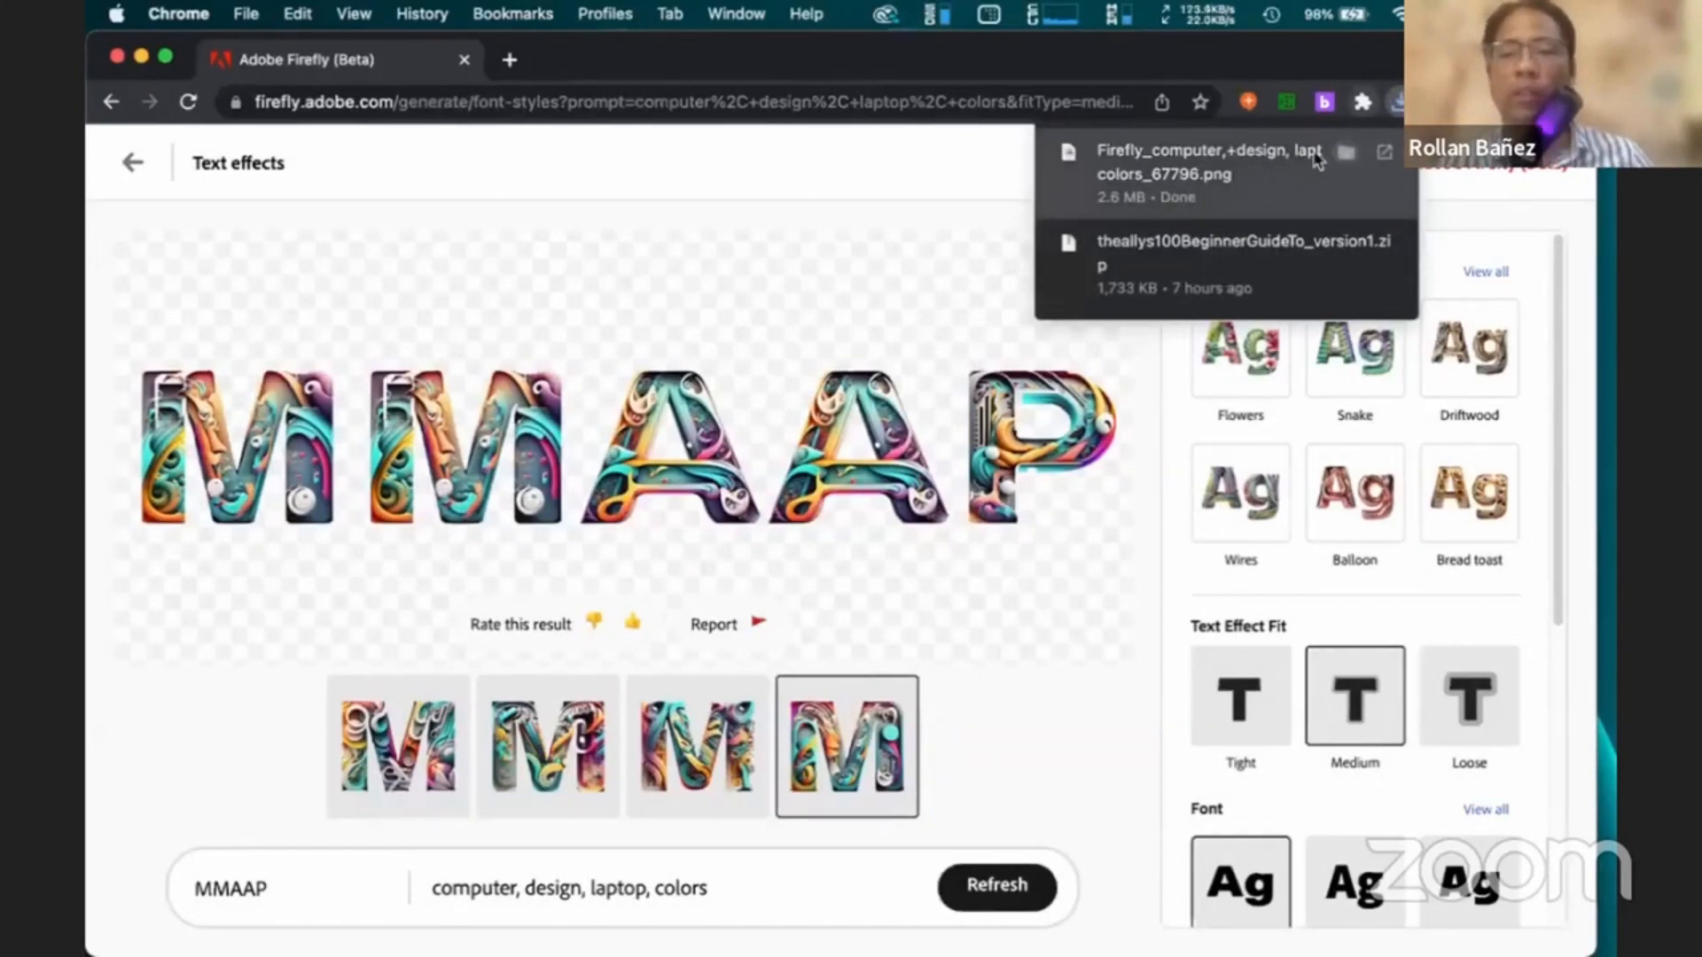
click(1318, 159)
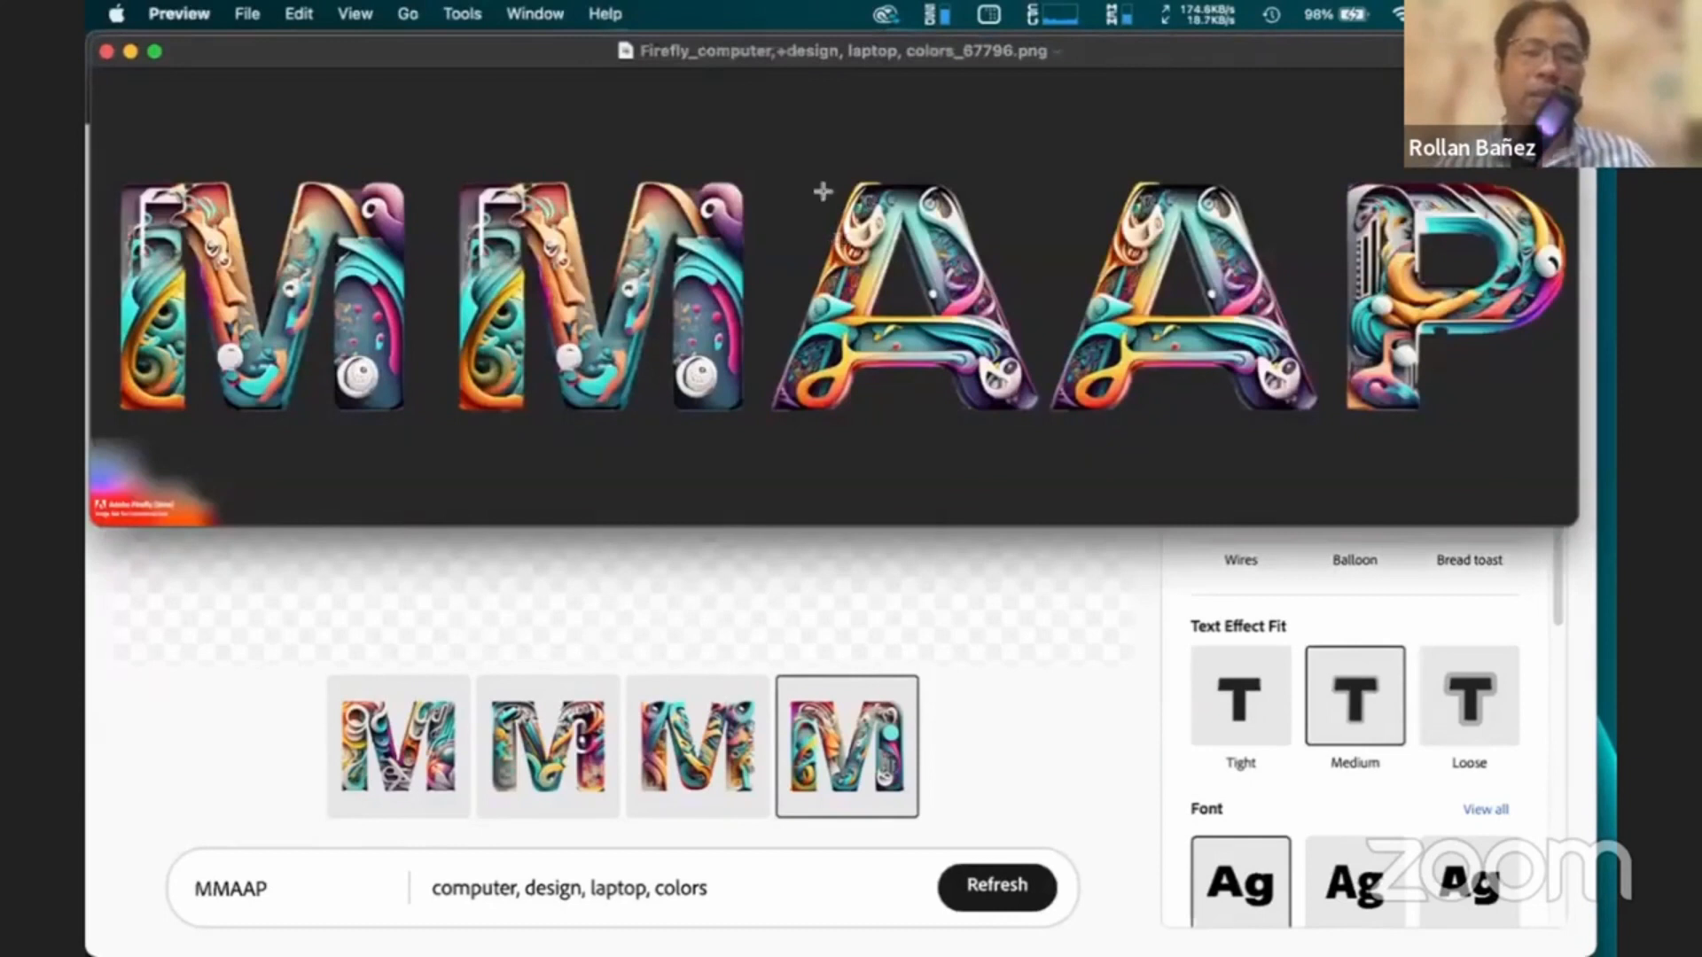
drag(431, 67, 512, 99)
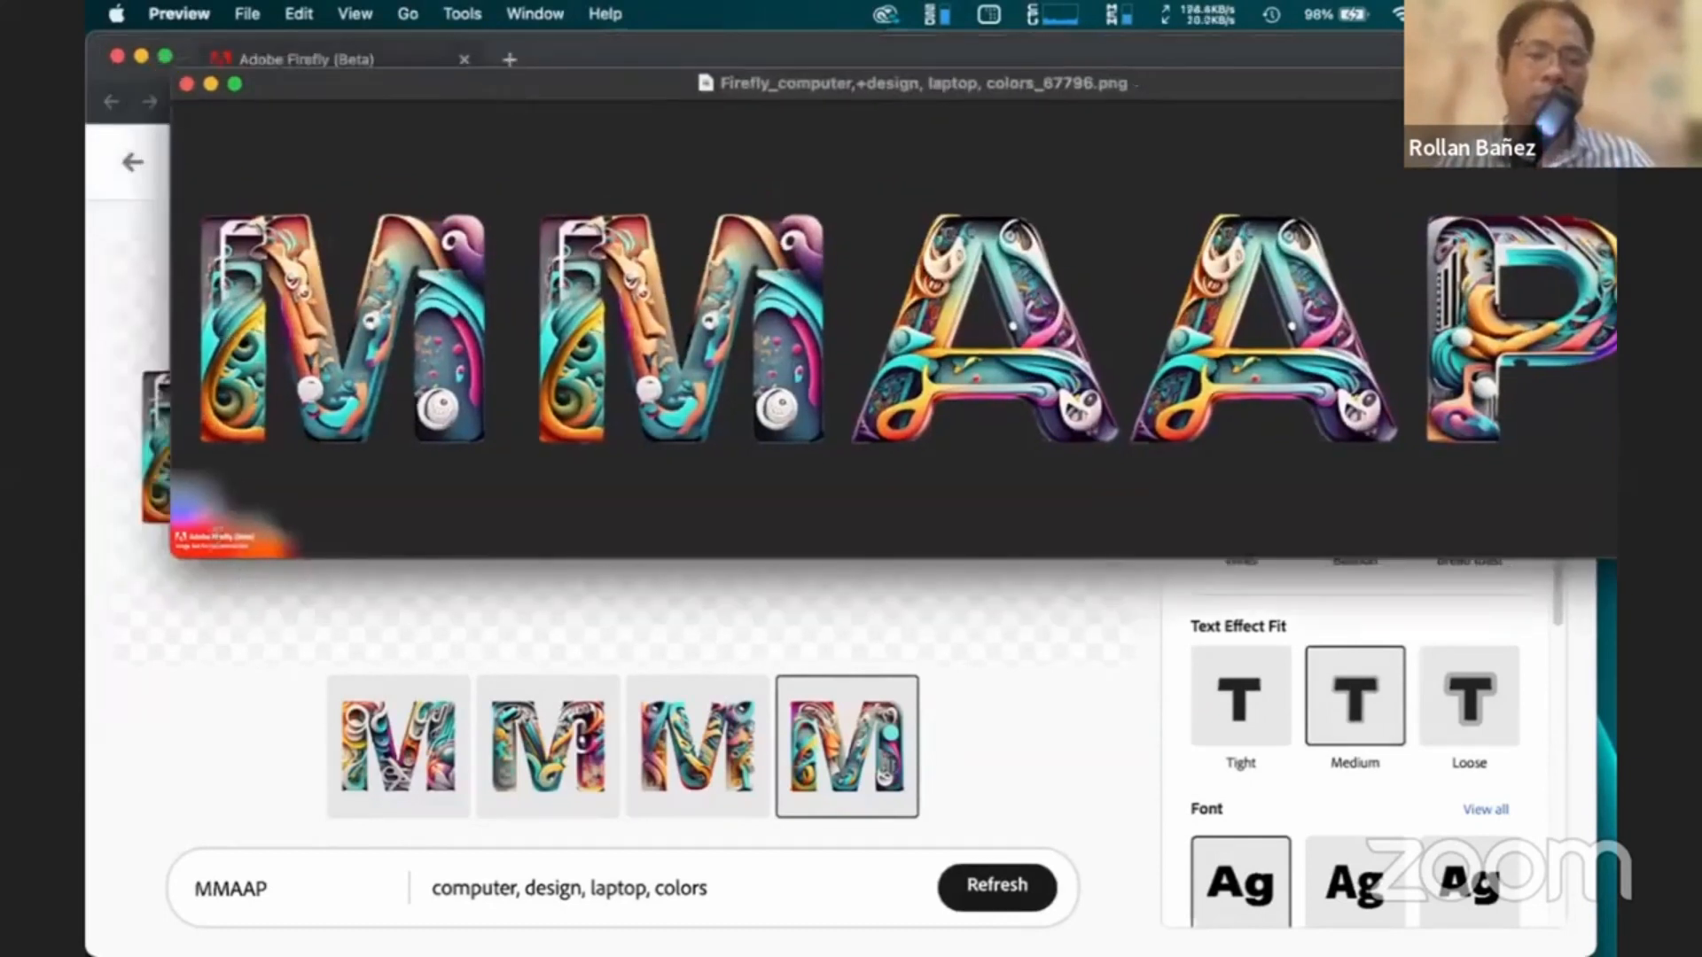
scroll(217, 535, up, 3)
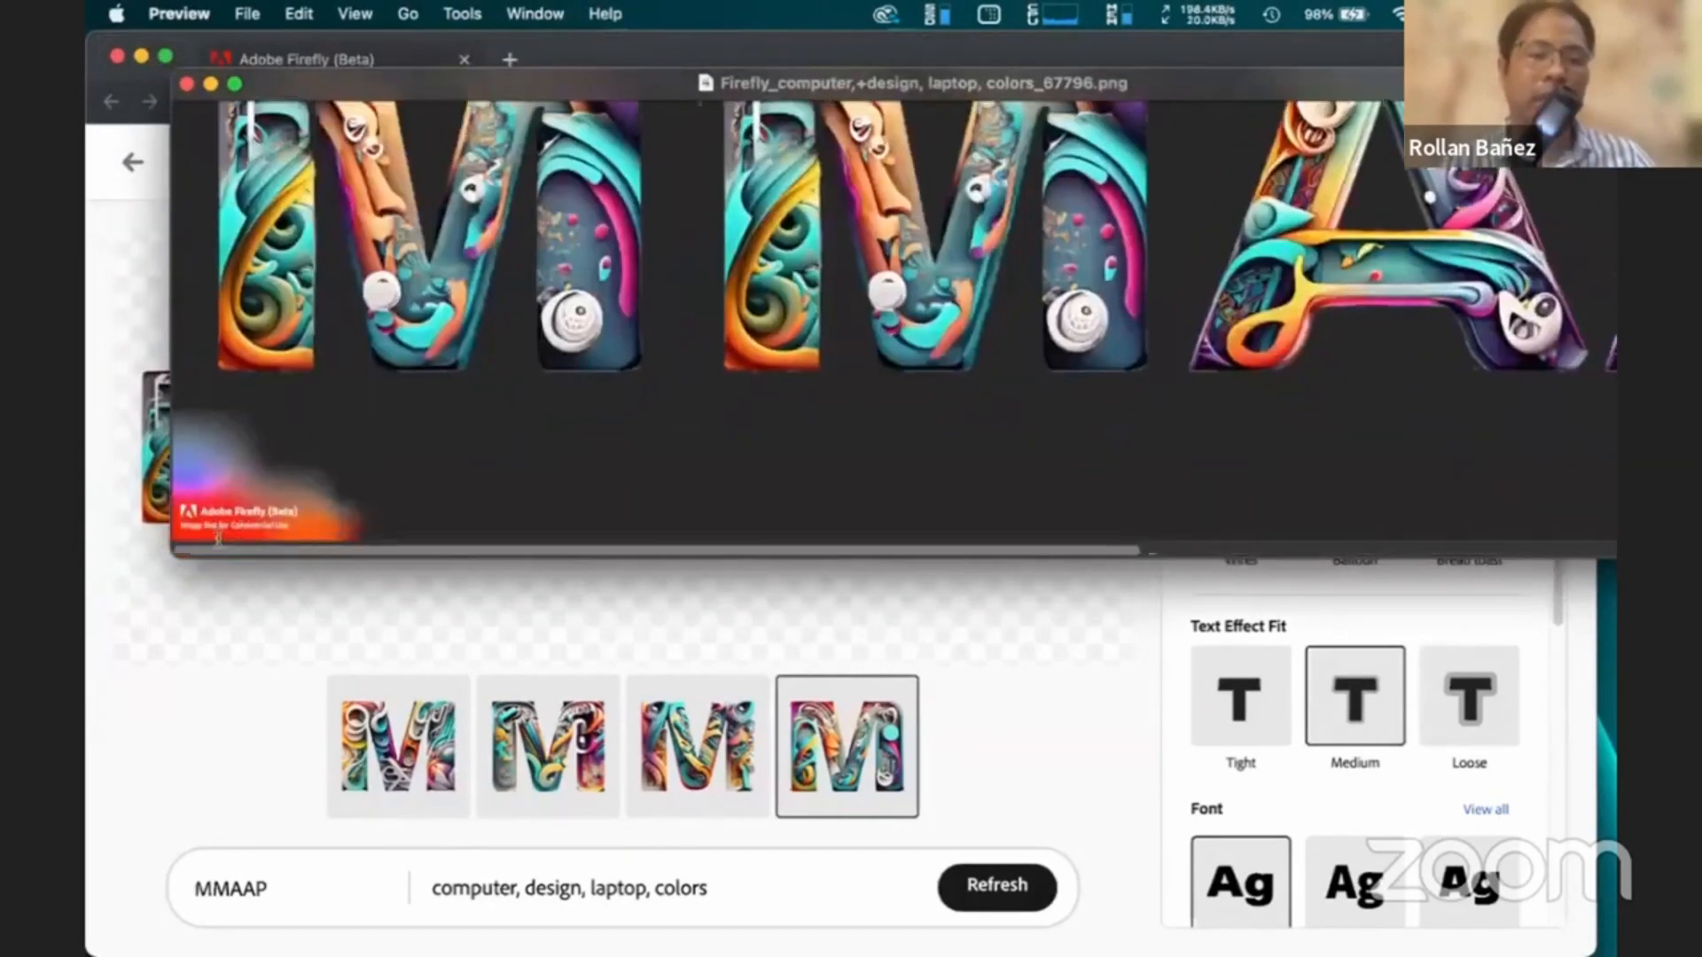
scroll(338, 492, up, 5)
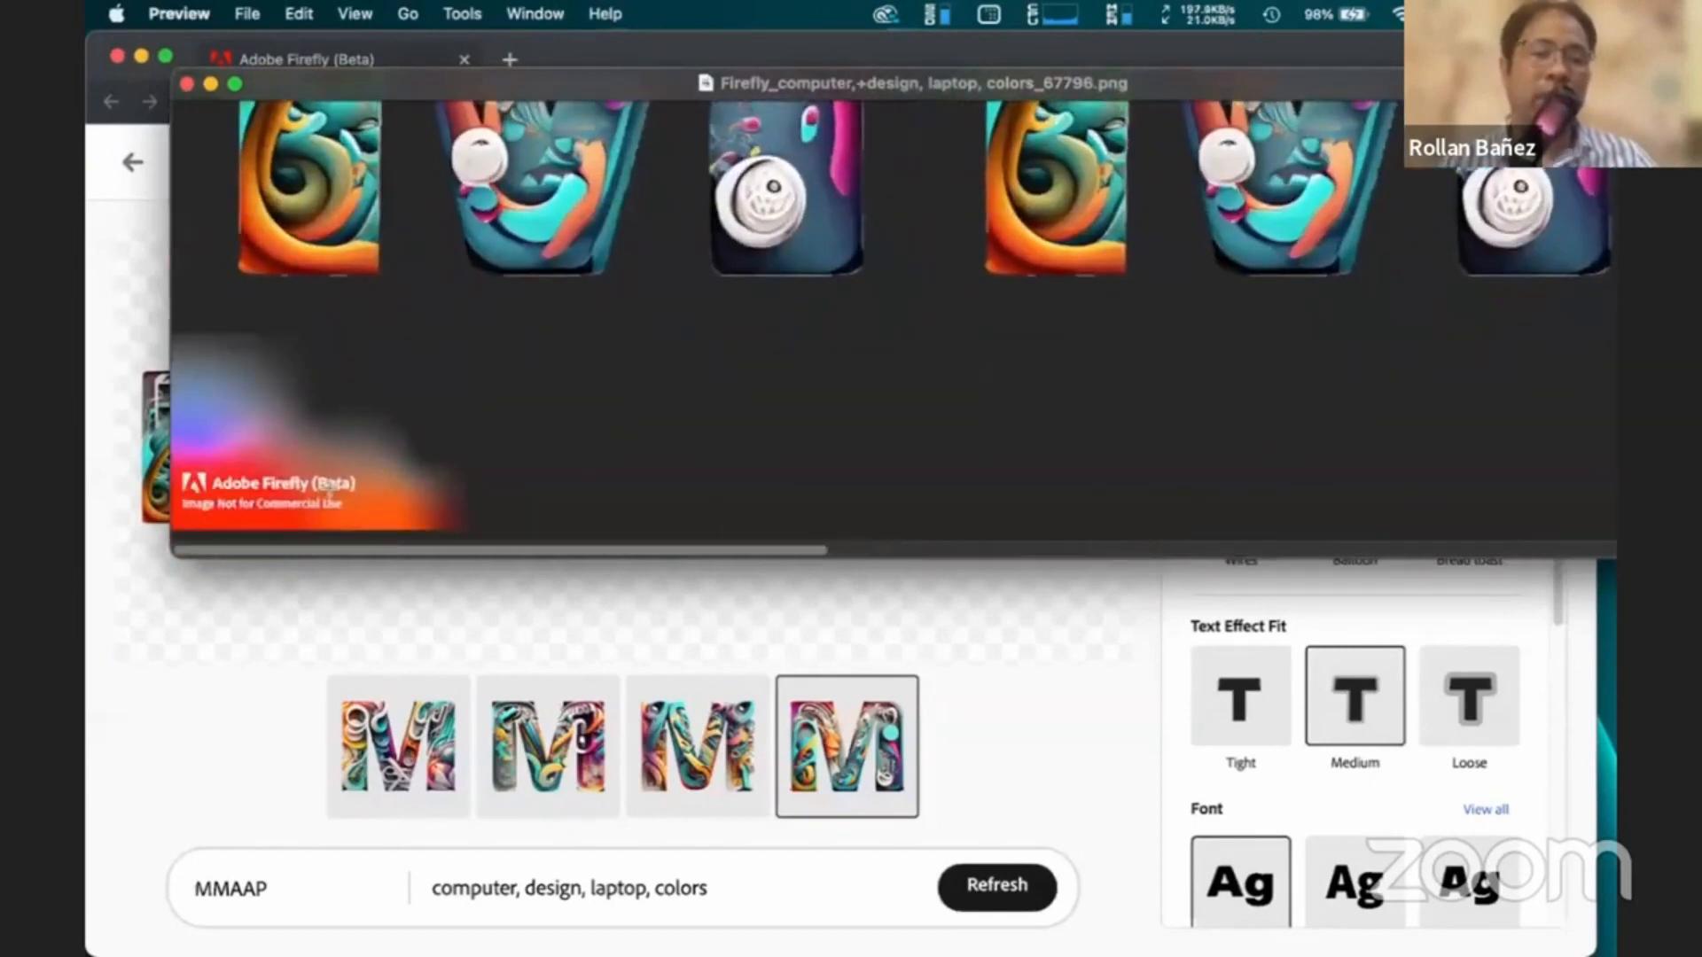
scroll(323, 411, down, 1)
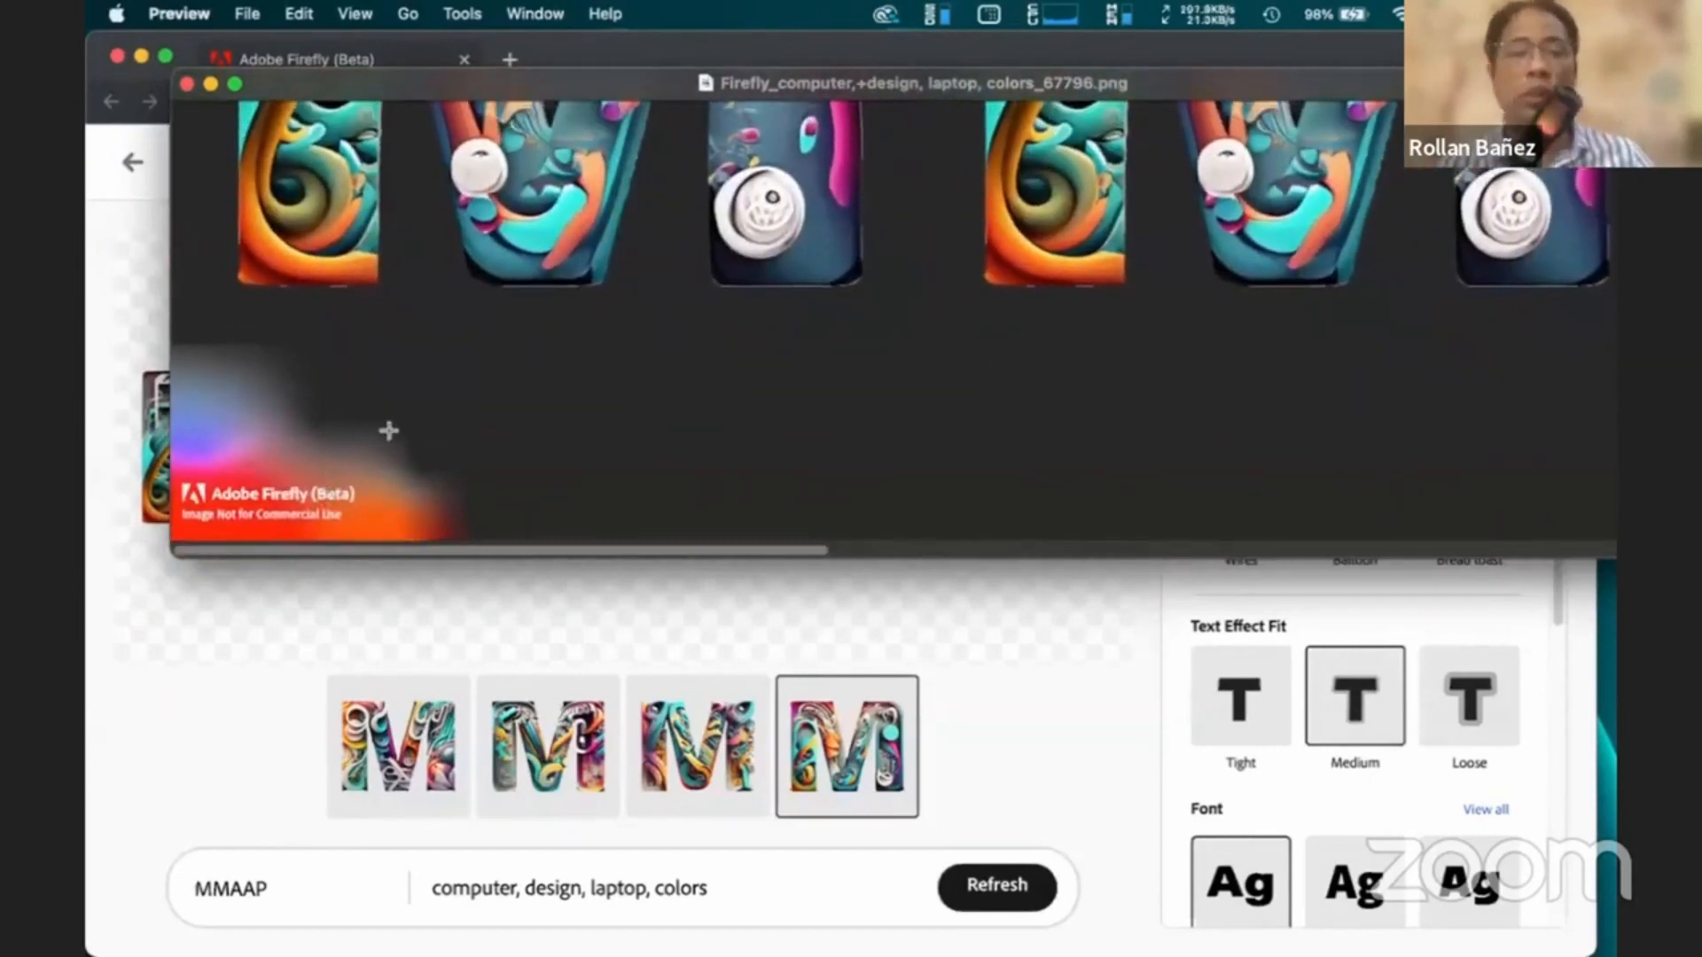
scroll(389, 430, down, 4)
scroll(389, 431, down, 4)
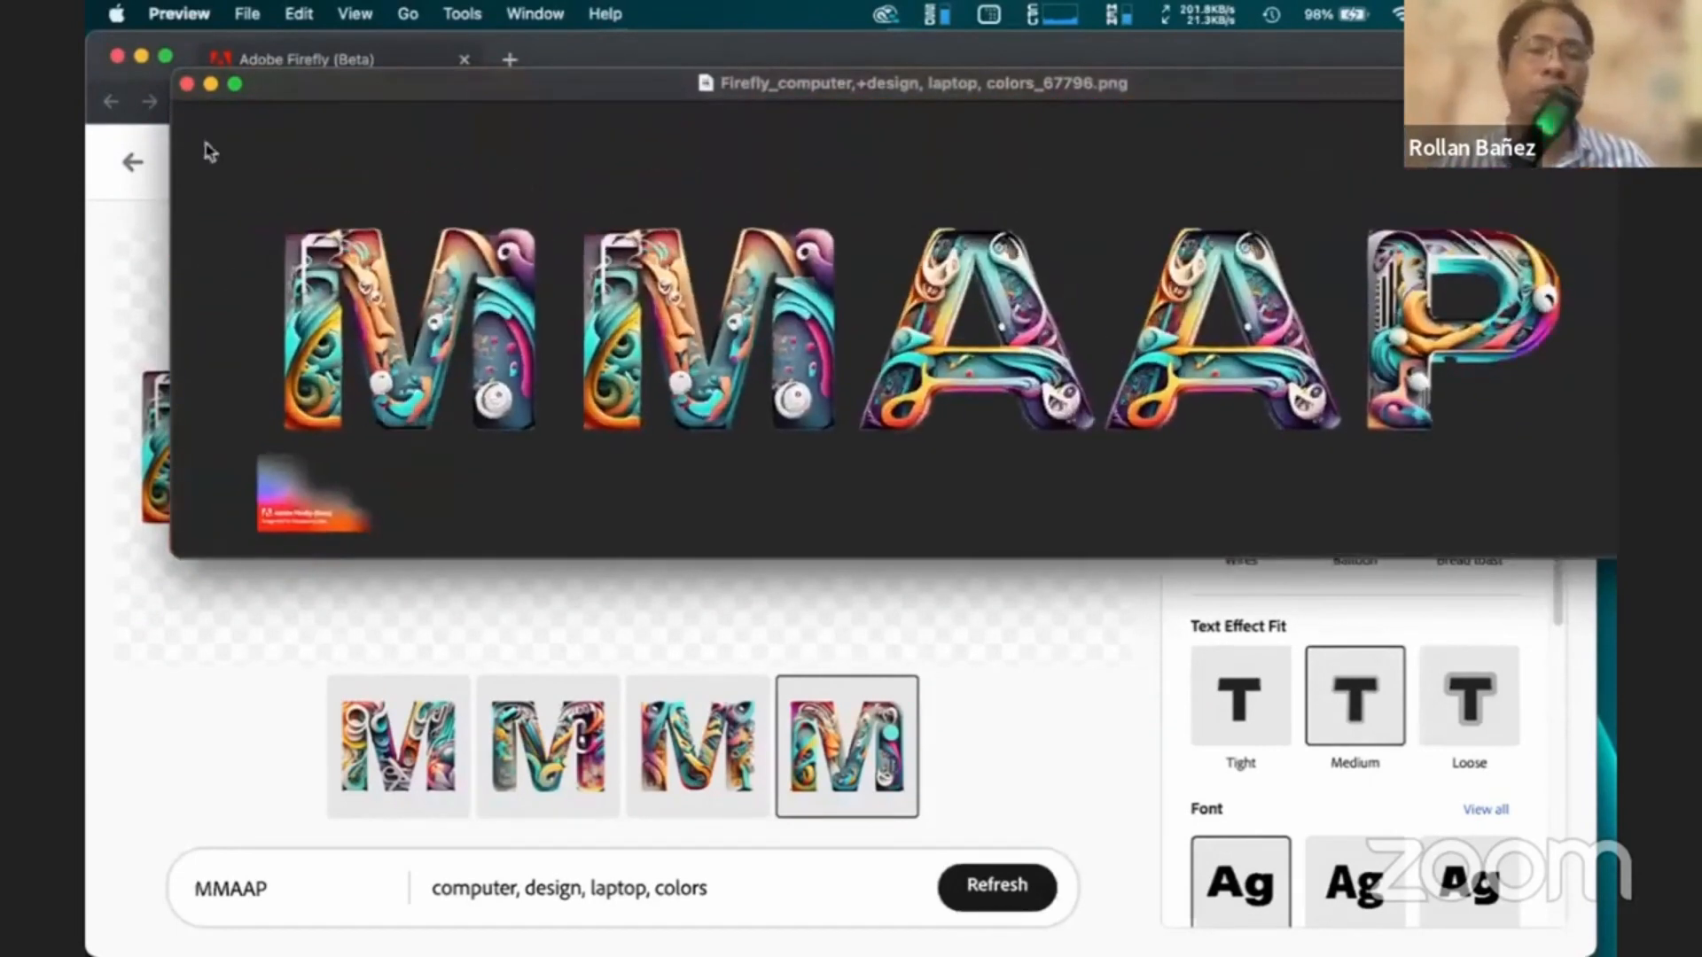
click(187, 85)
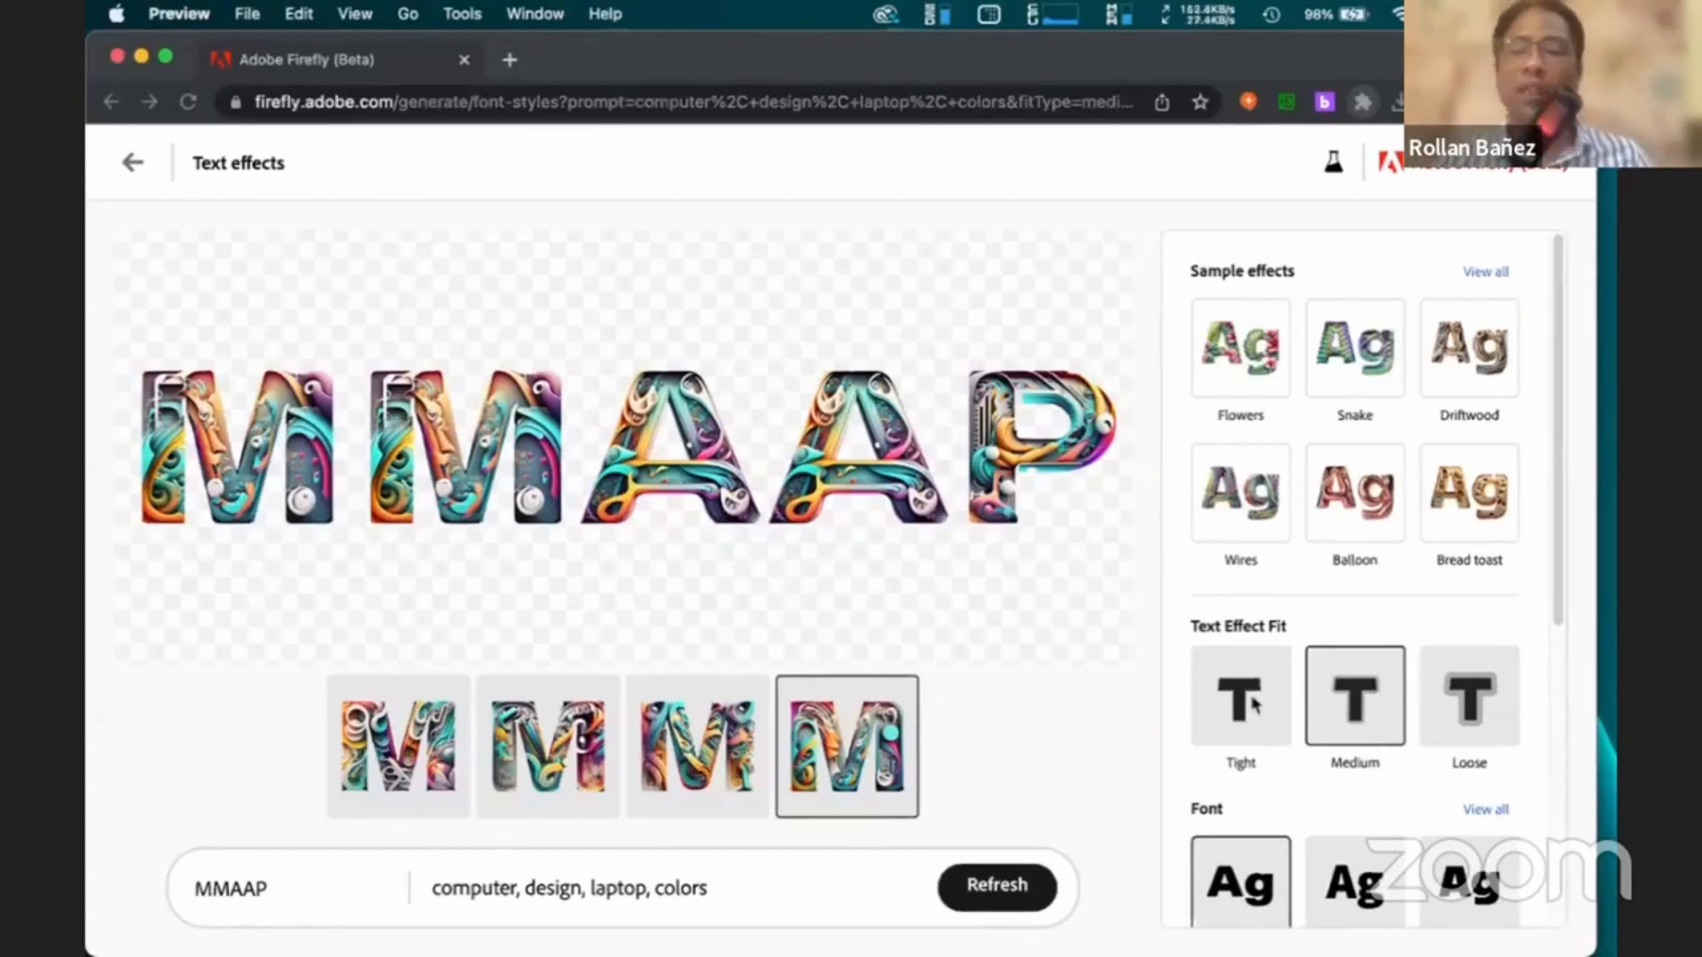
Regenerate the MMAAP lettering with the Tight text effect fit and again with the Loose fit
scroll(1253, 703, down, 3)
click(1239, 631)
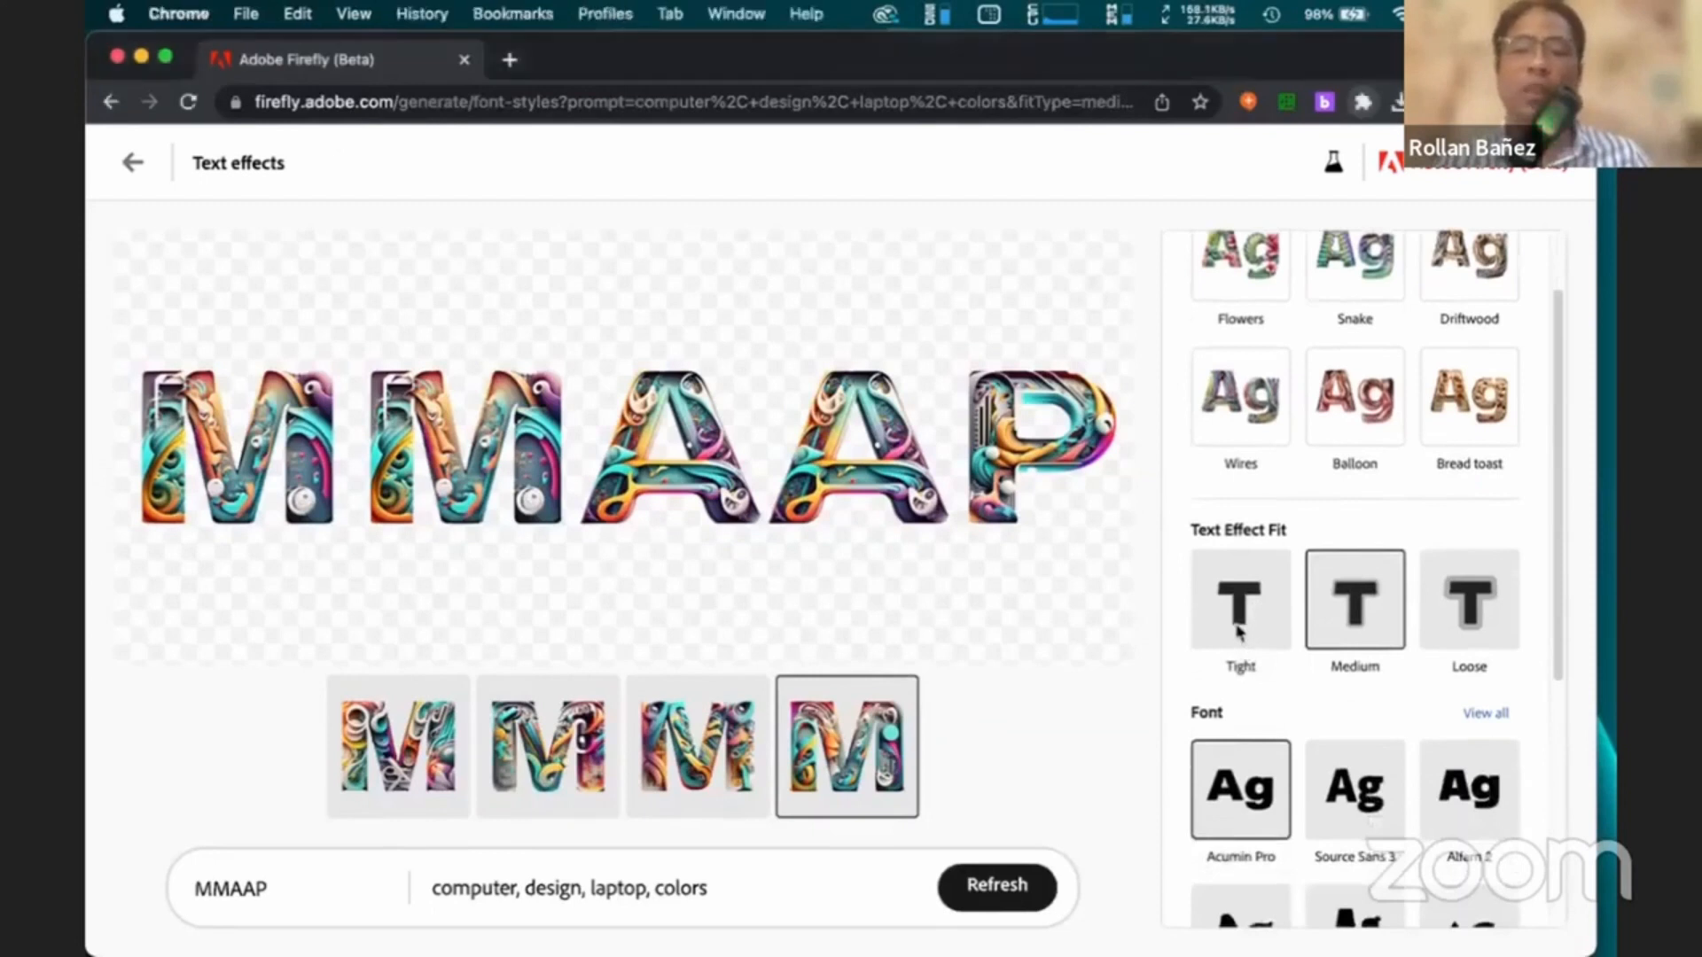
click(1234, 633)
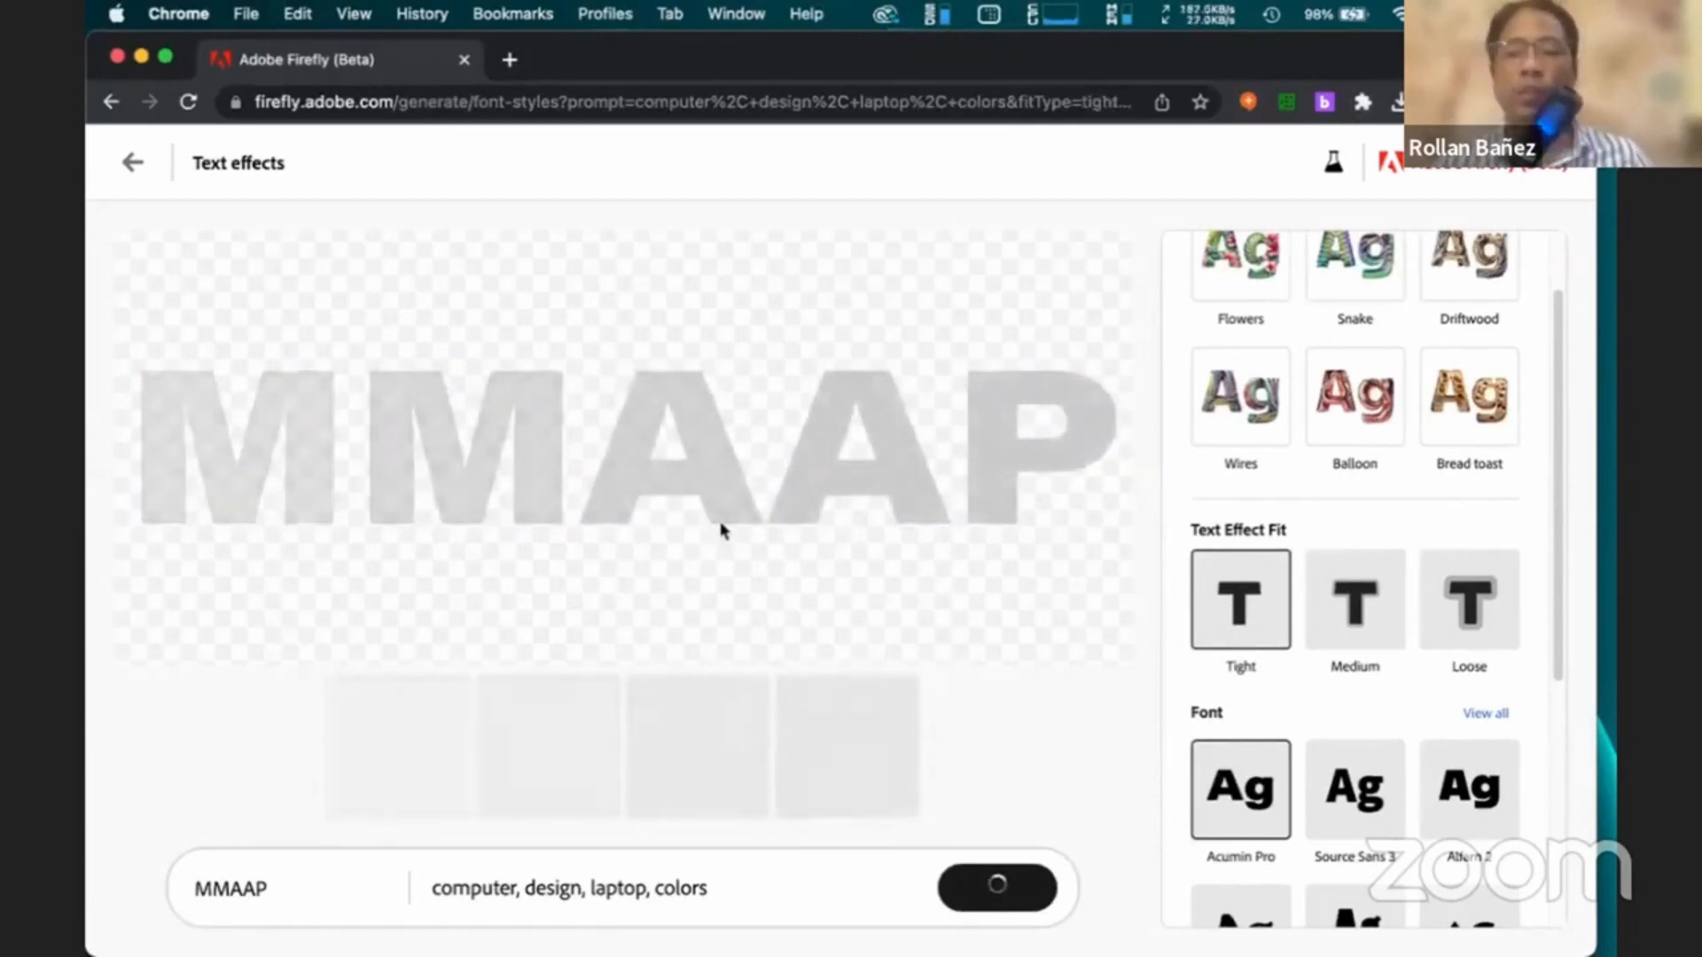
click(1455, 627)
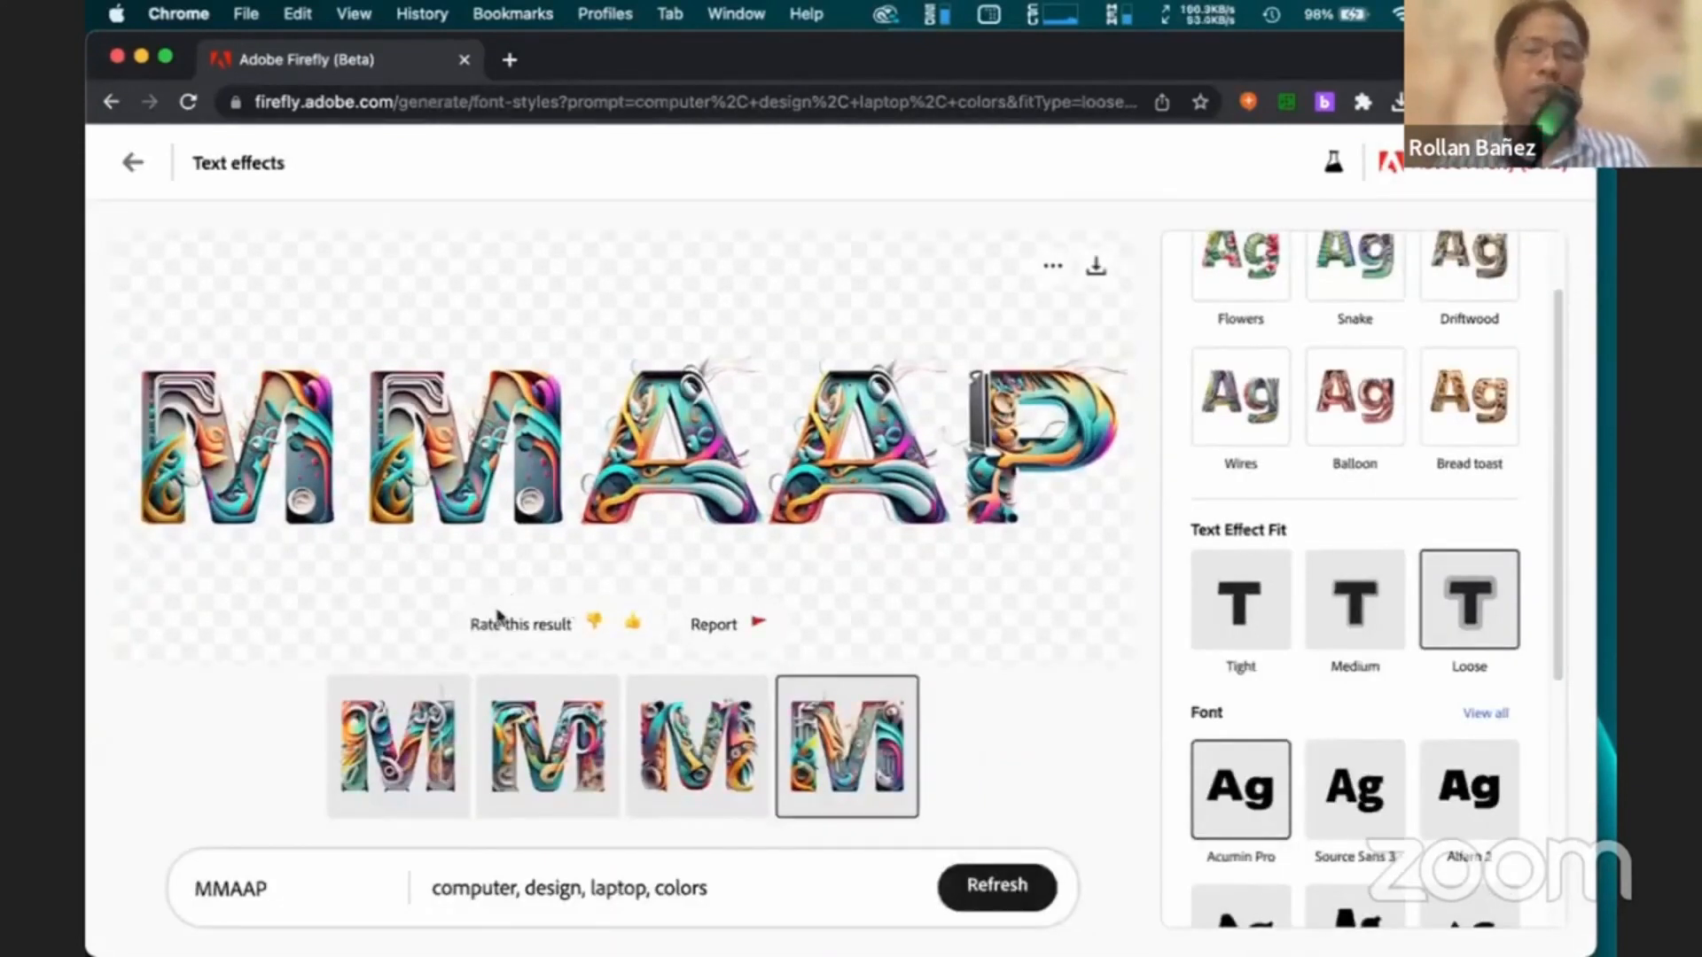
Rate the result positively and mark the prompt as accurately interpreted, high-quality, great for inspiration and exceeding expectations in the detailed feedback
click(633, 626)
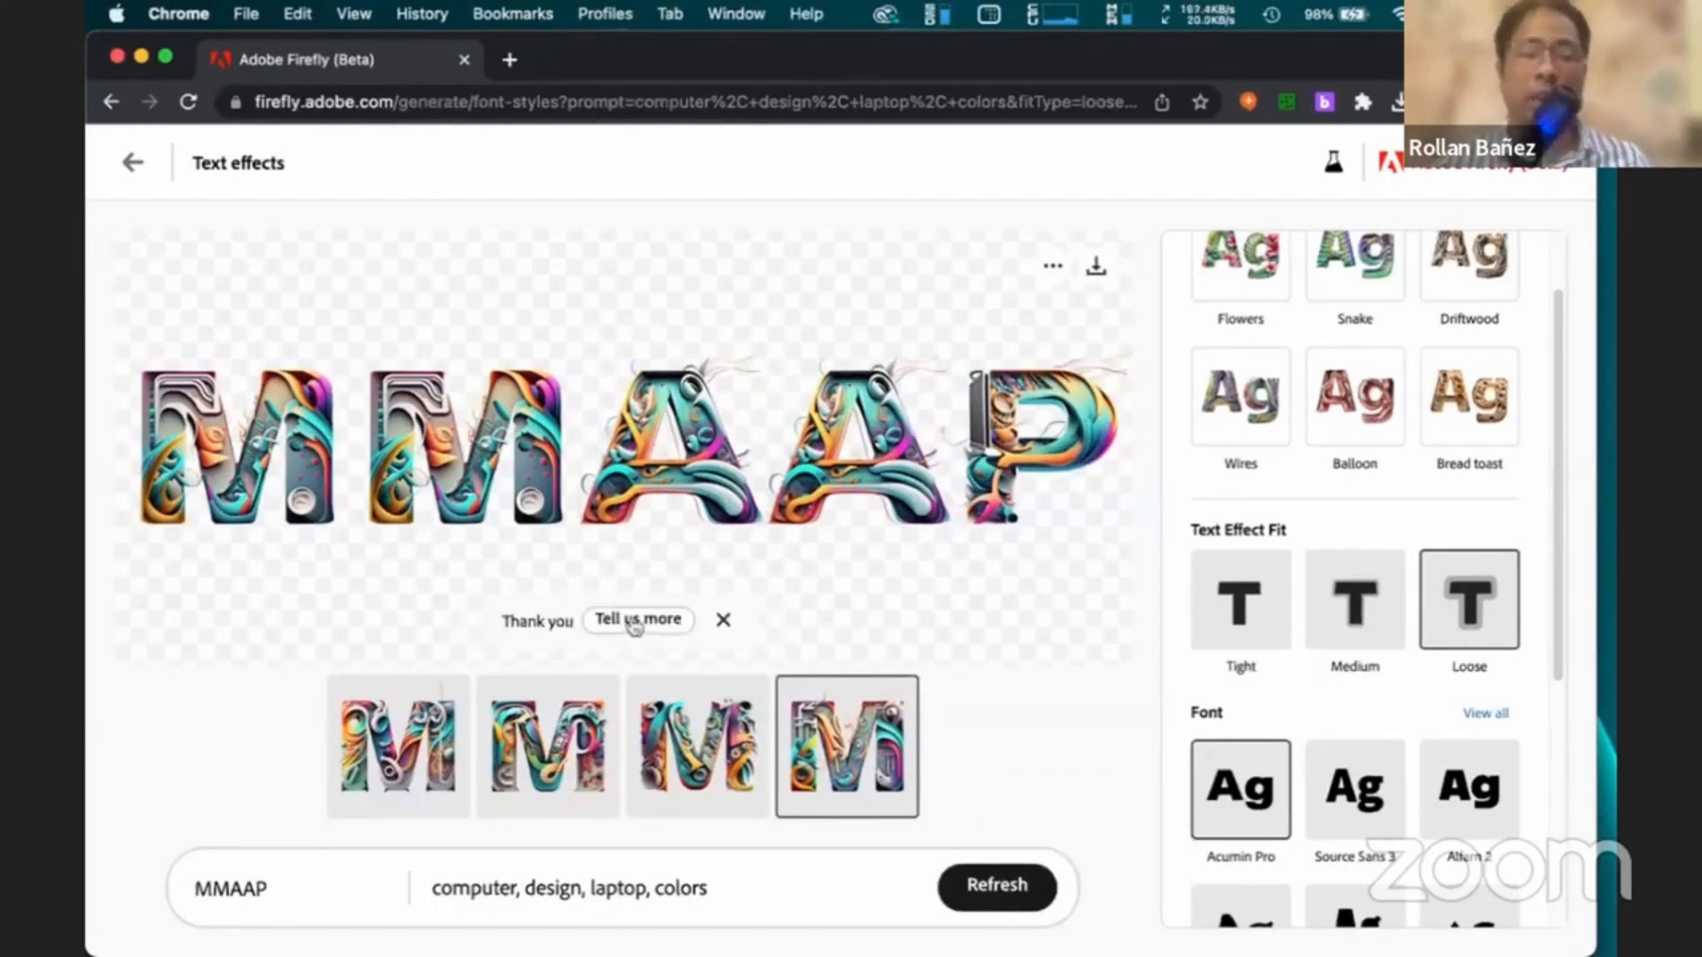
click(633, 624)
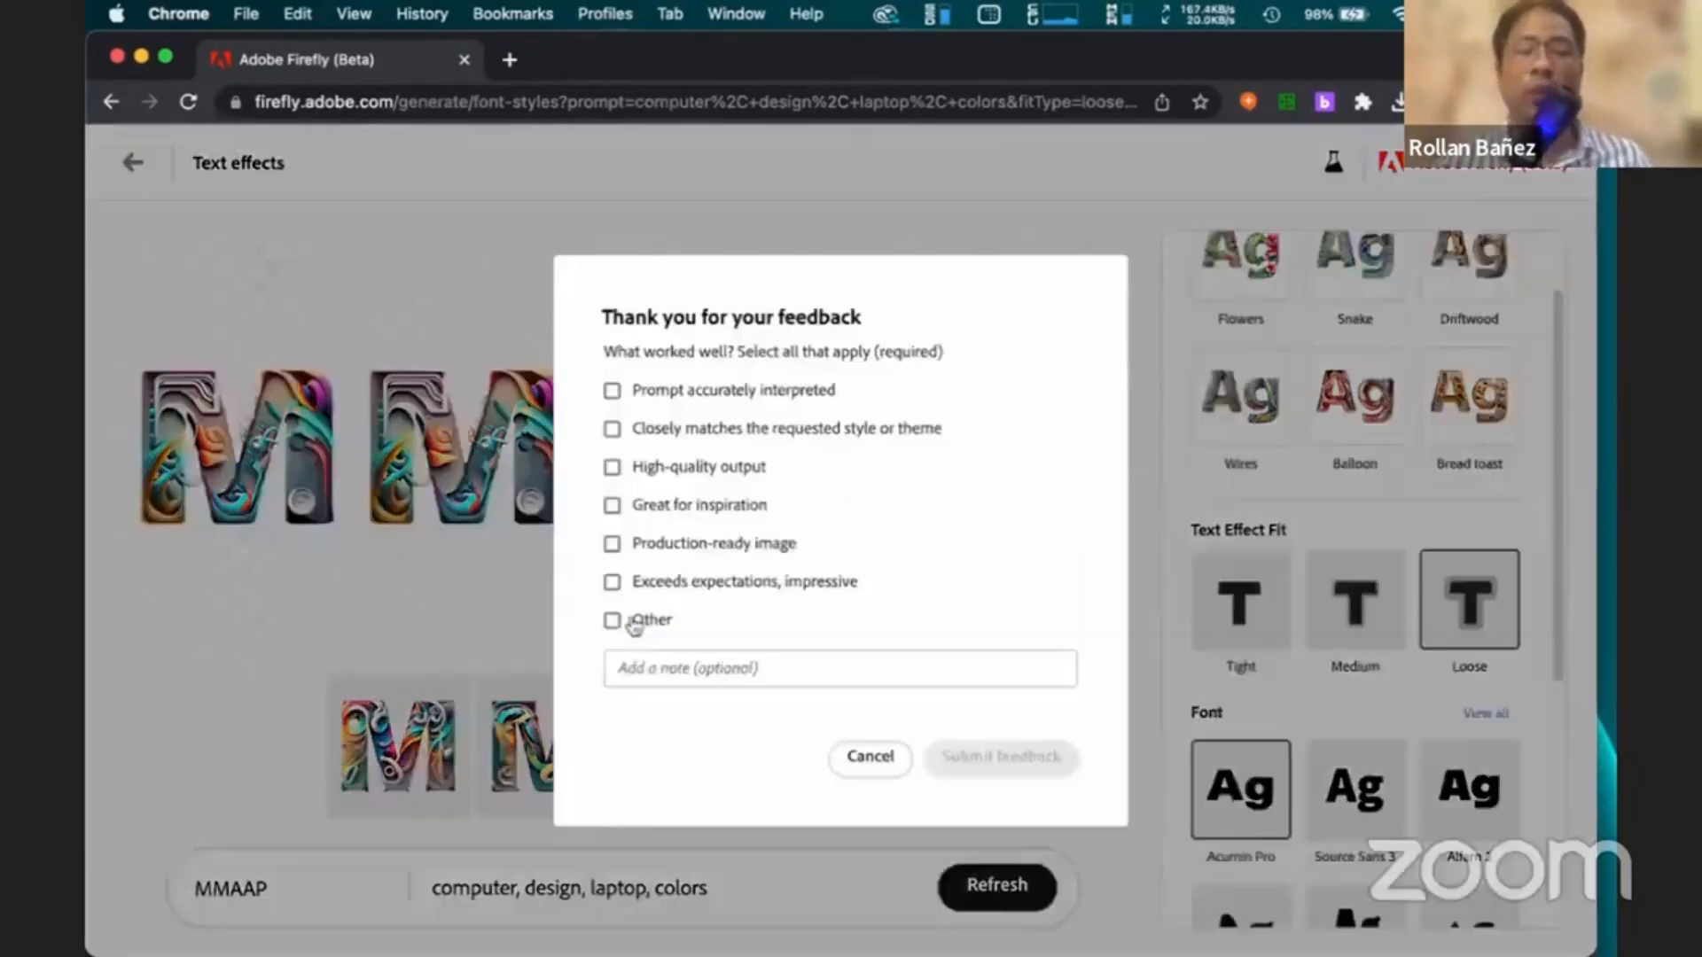
click(689, 395)
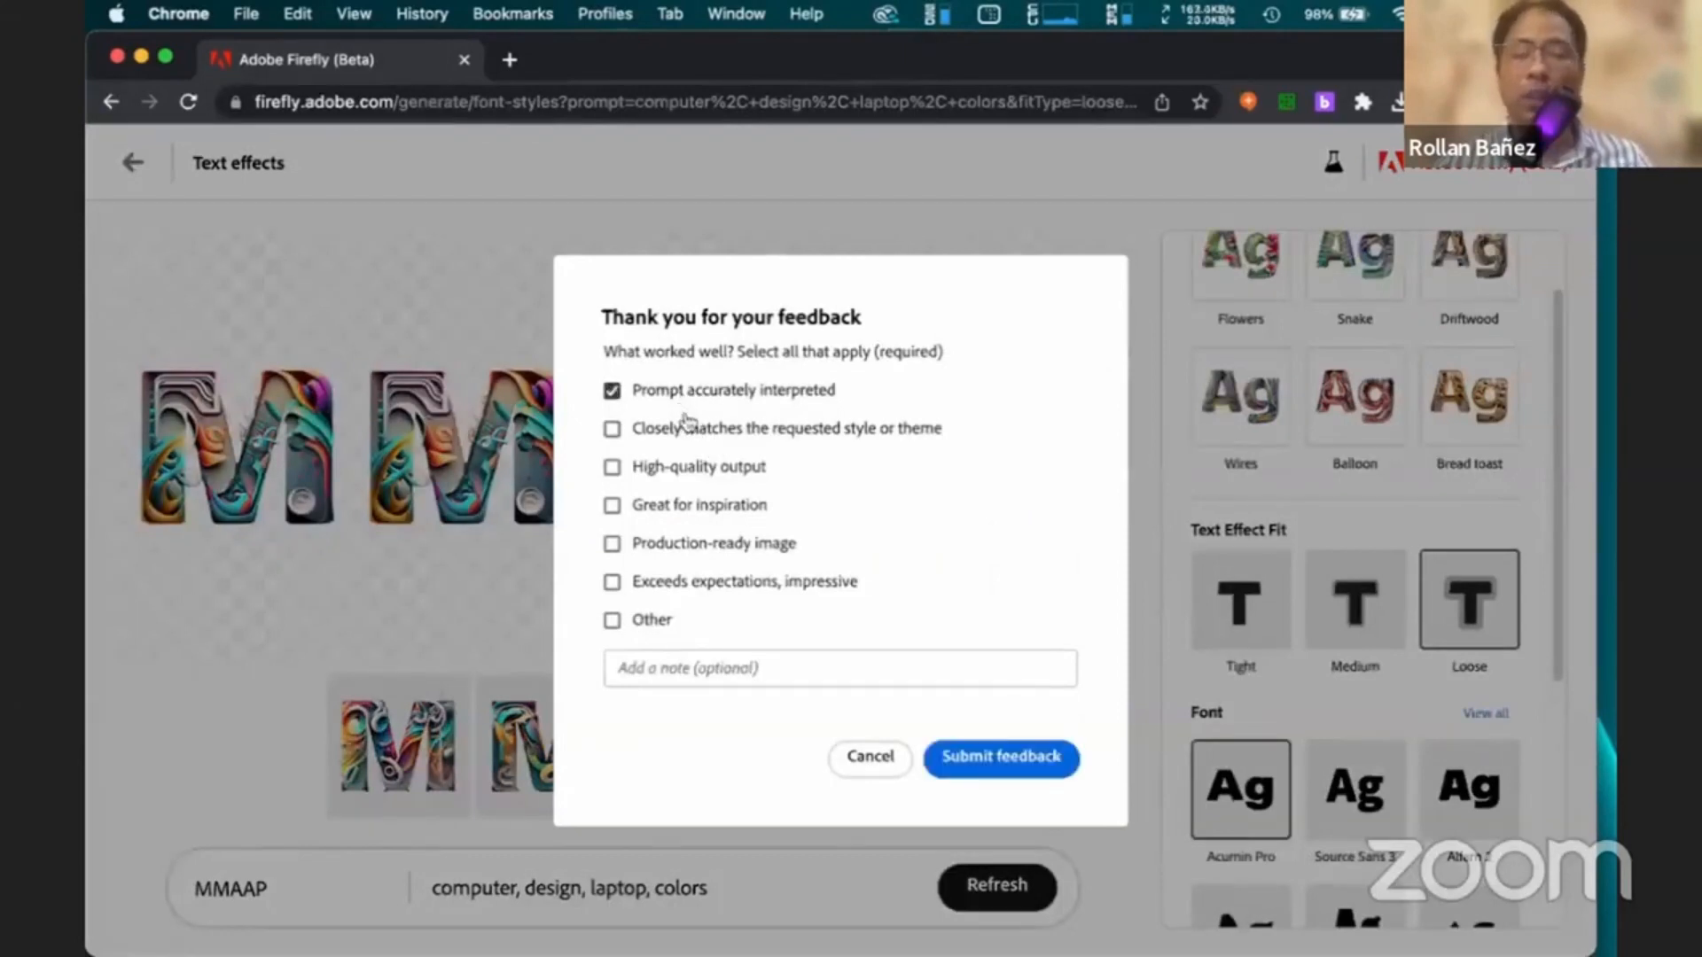
click(673, 472)
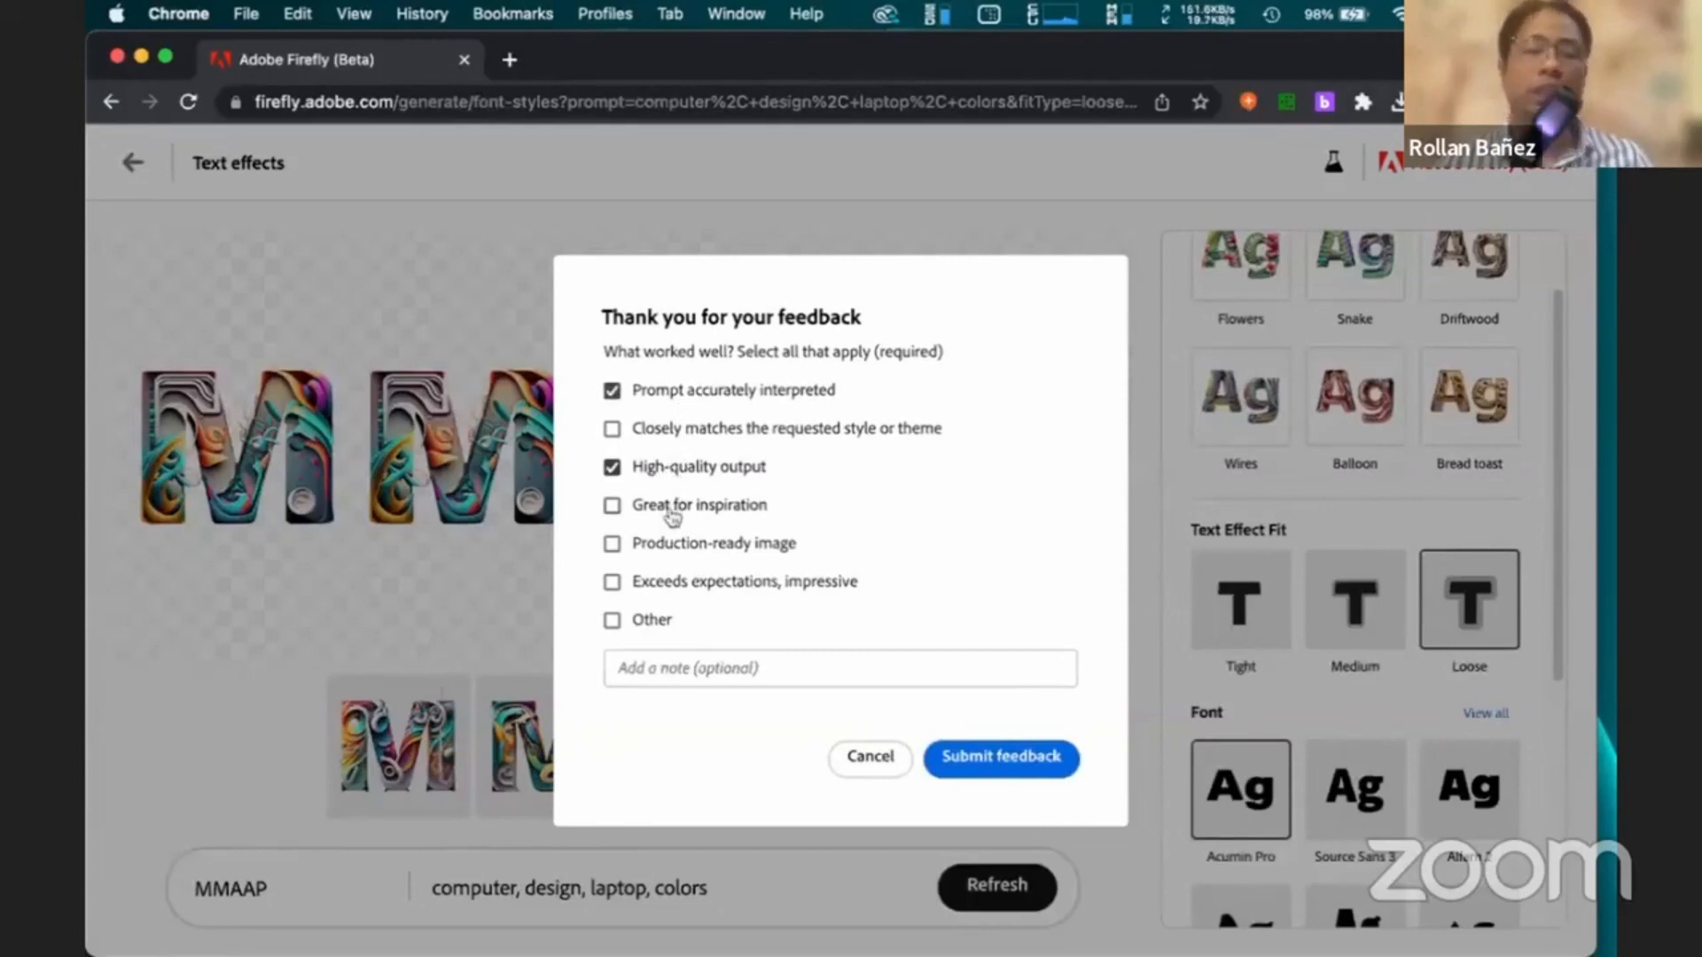
click(672, 512)
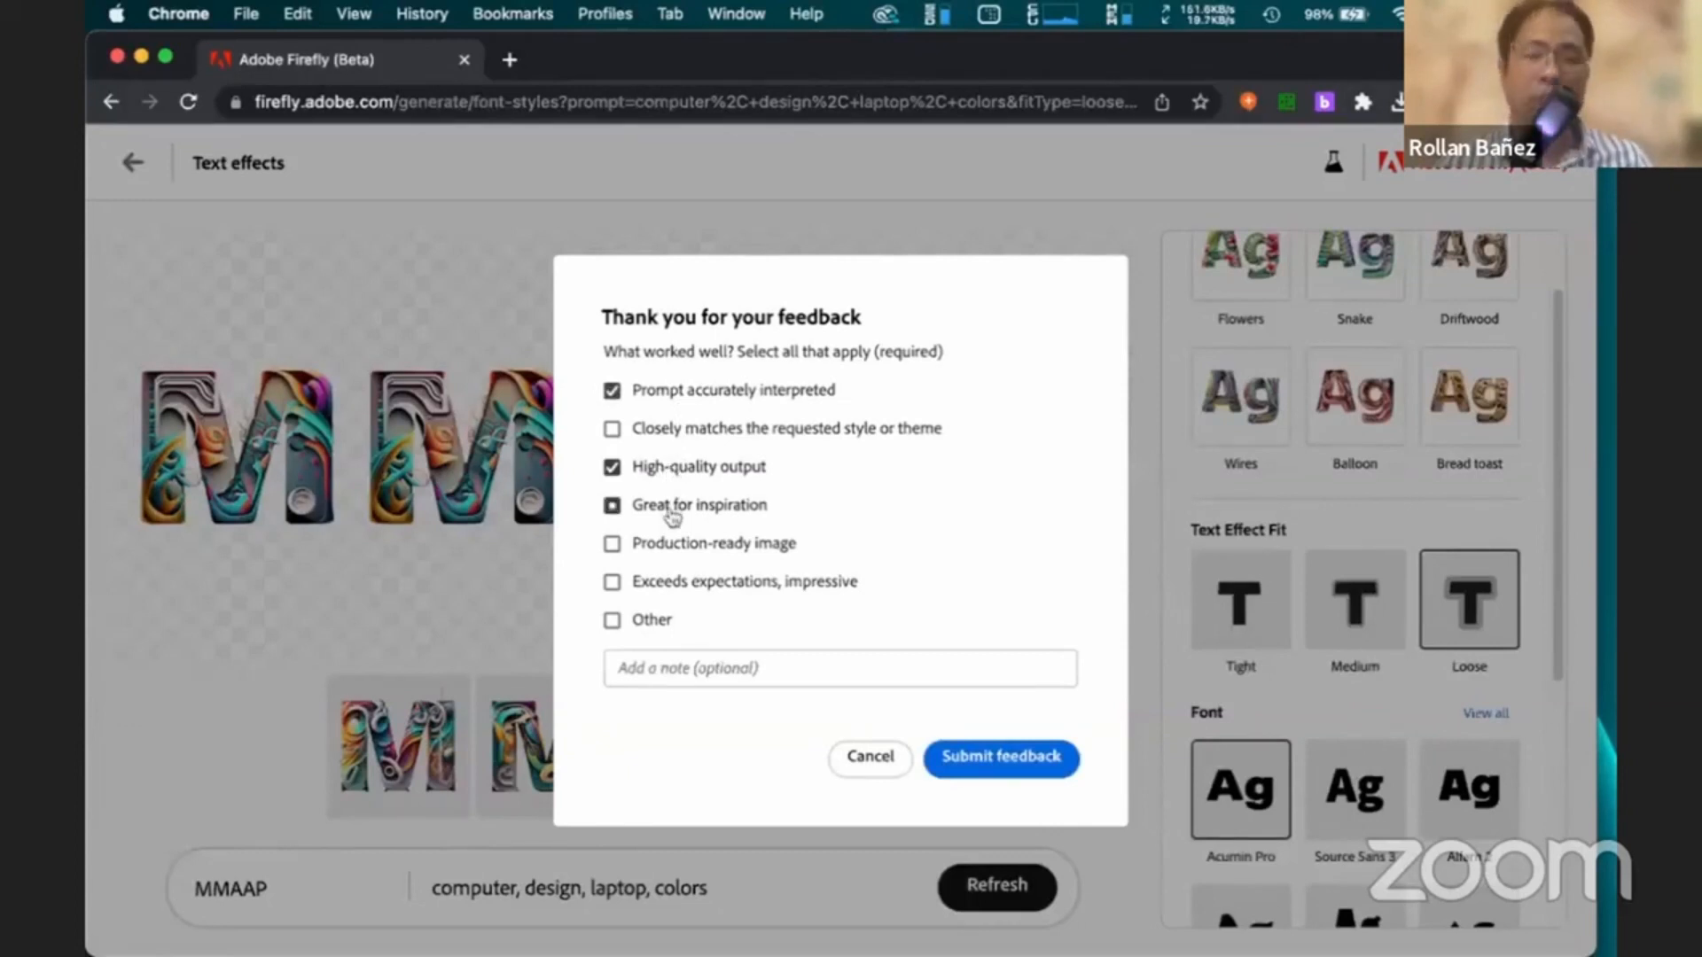
click(682, 591)
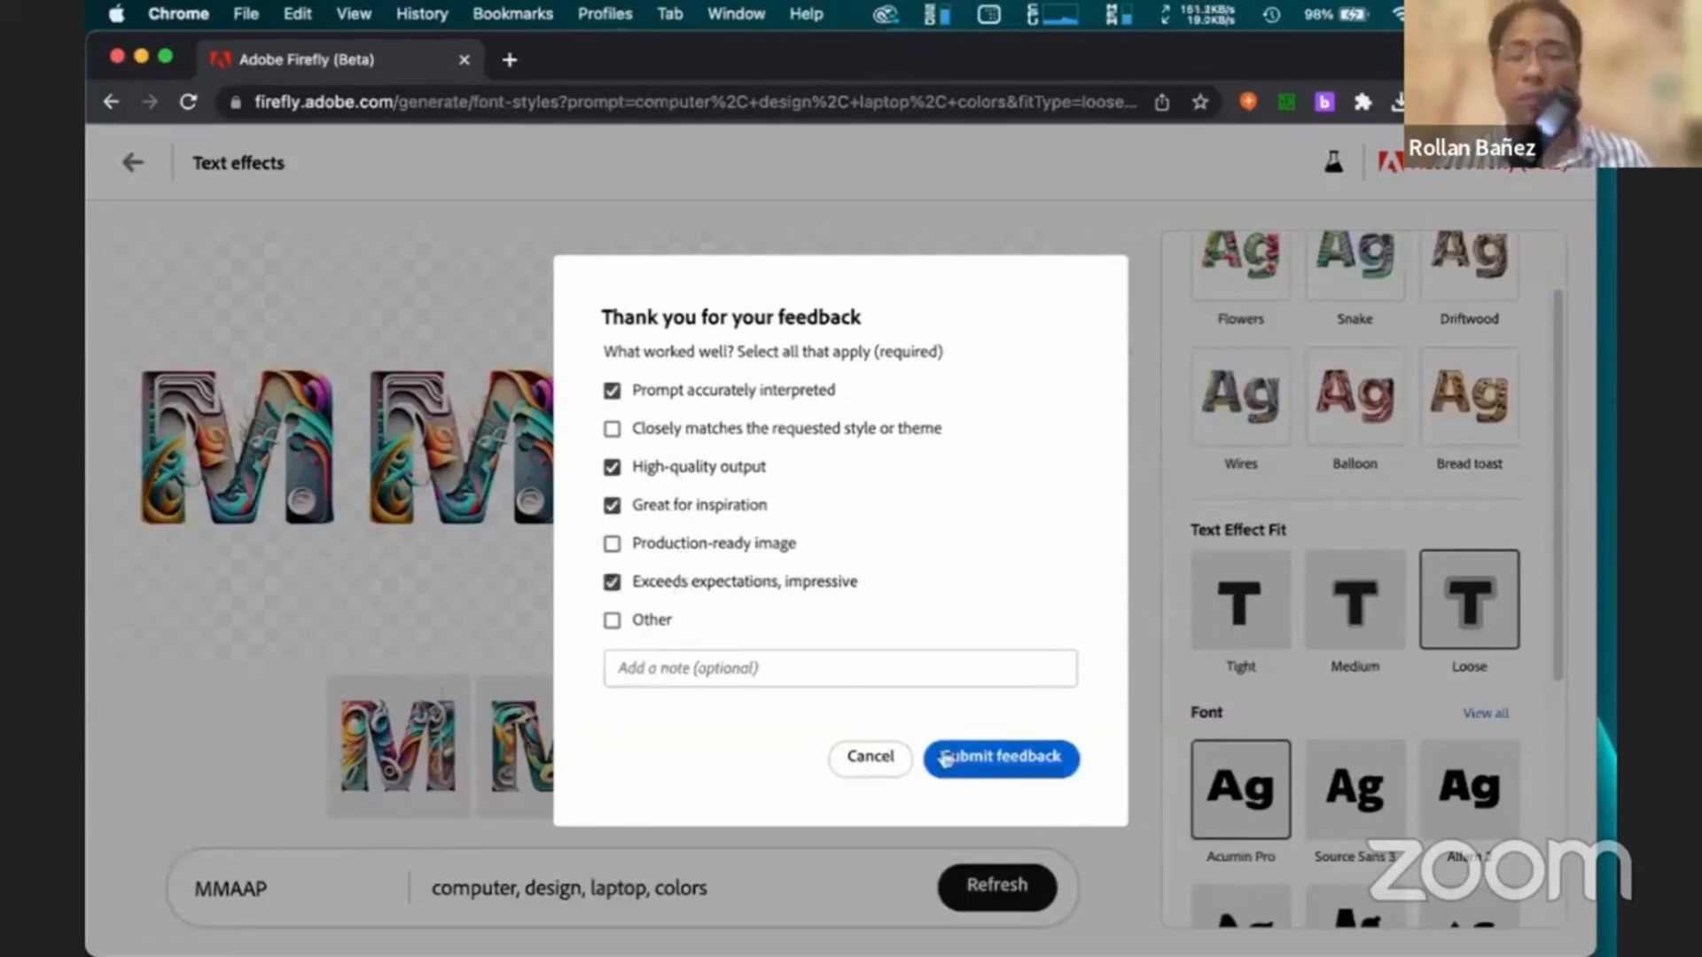
Add the note "good job on this generation" to the feedback and submit it
click(836, 673)
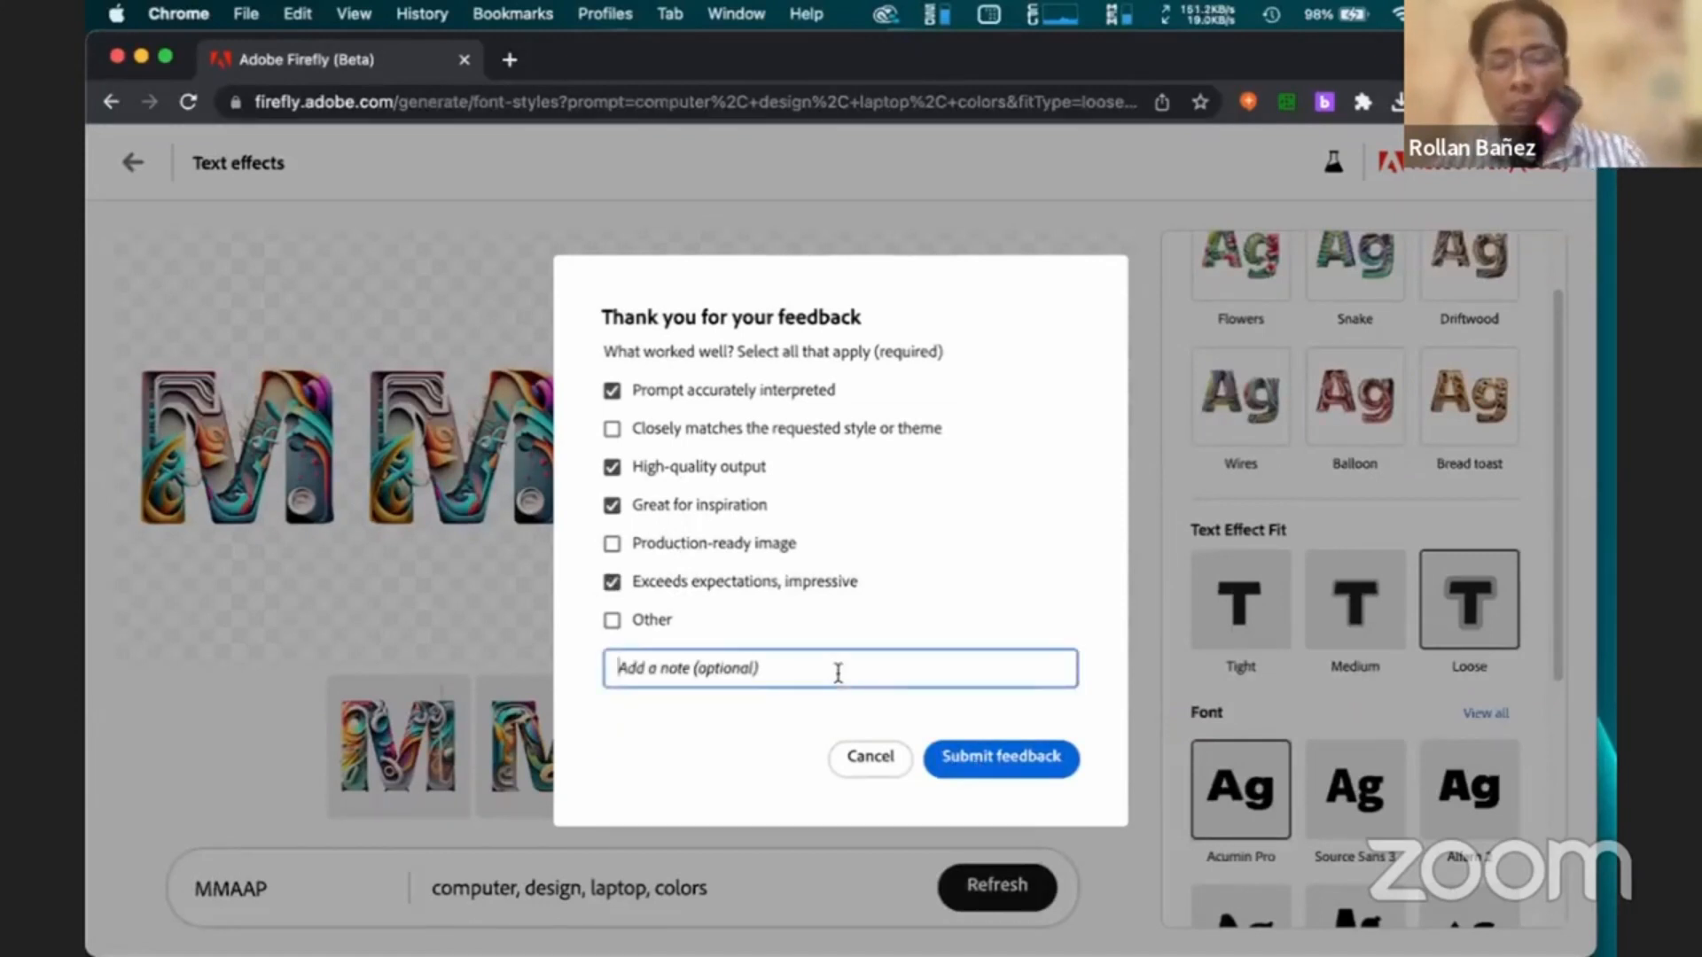
text(good j)
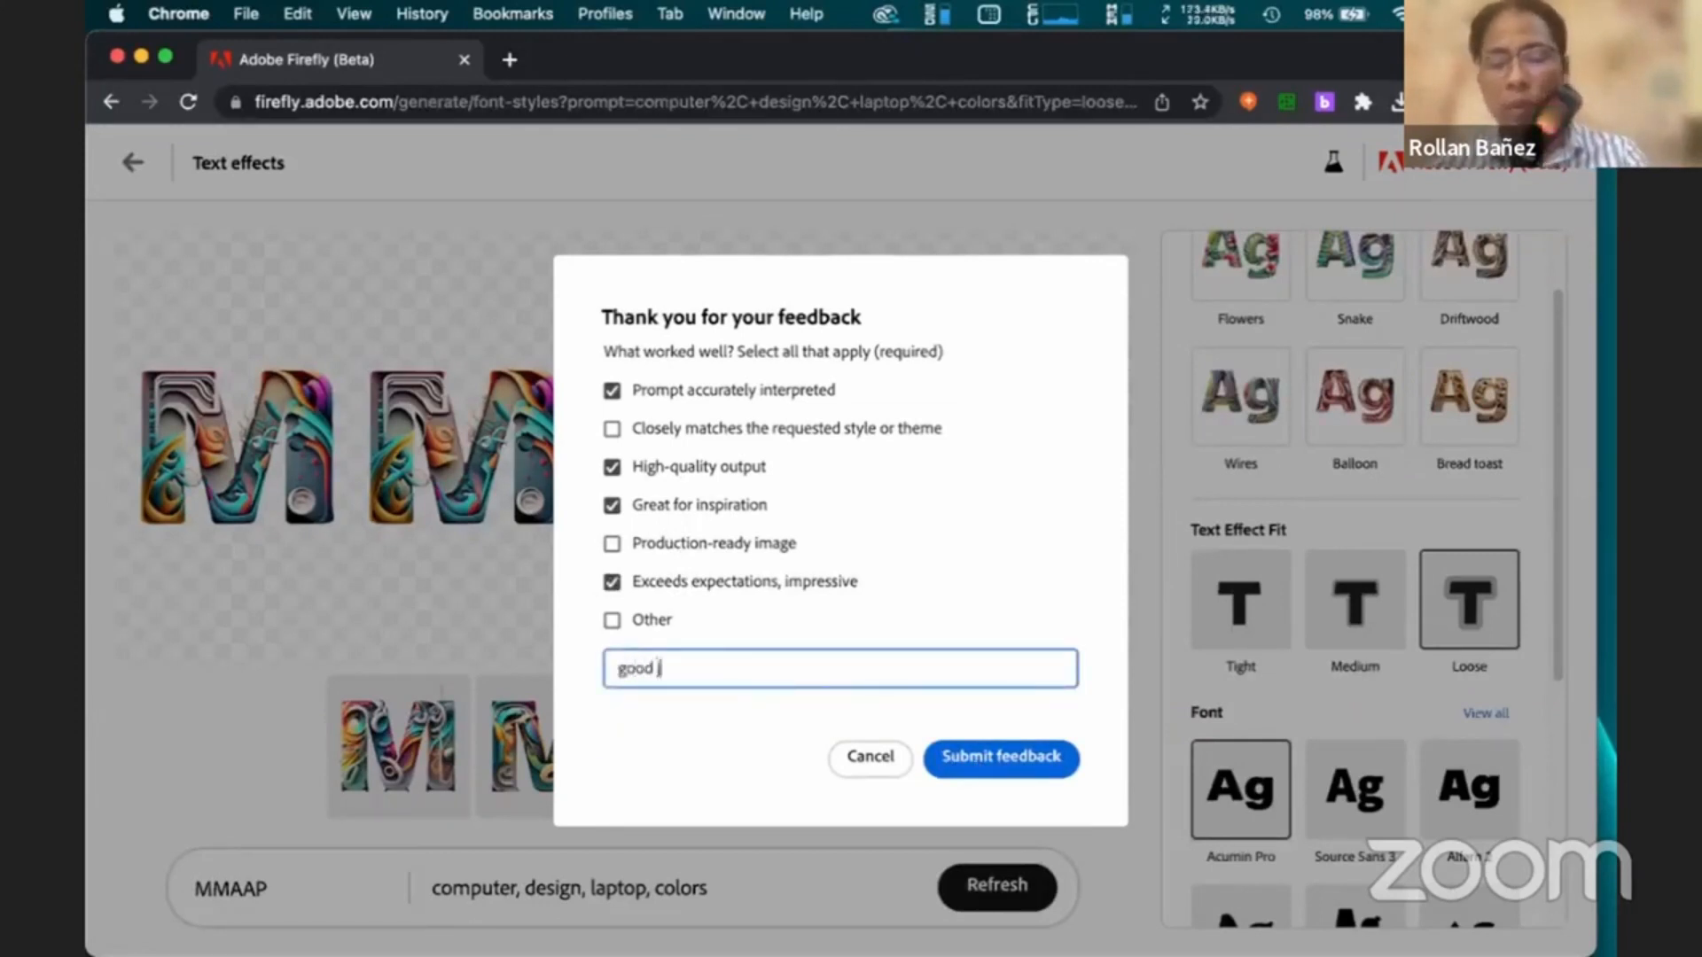
text(ob on this)
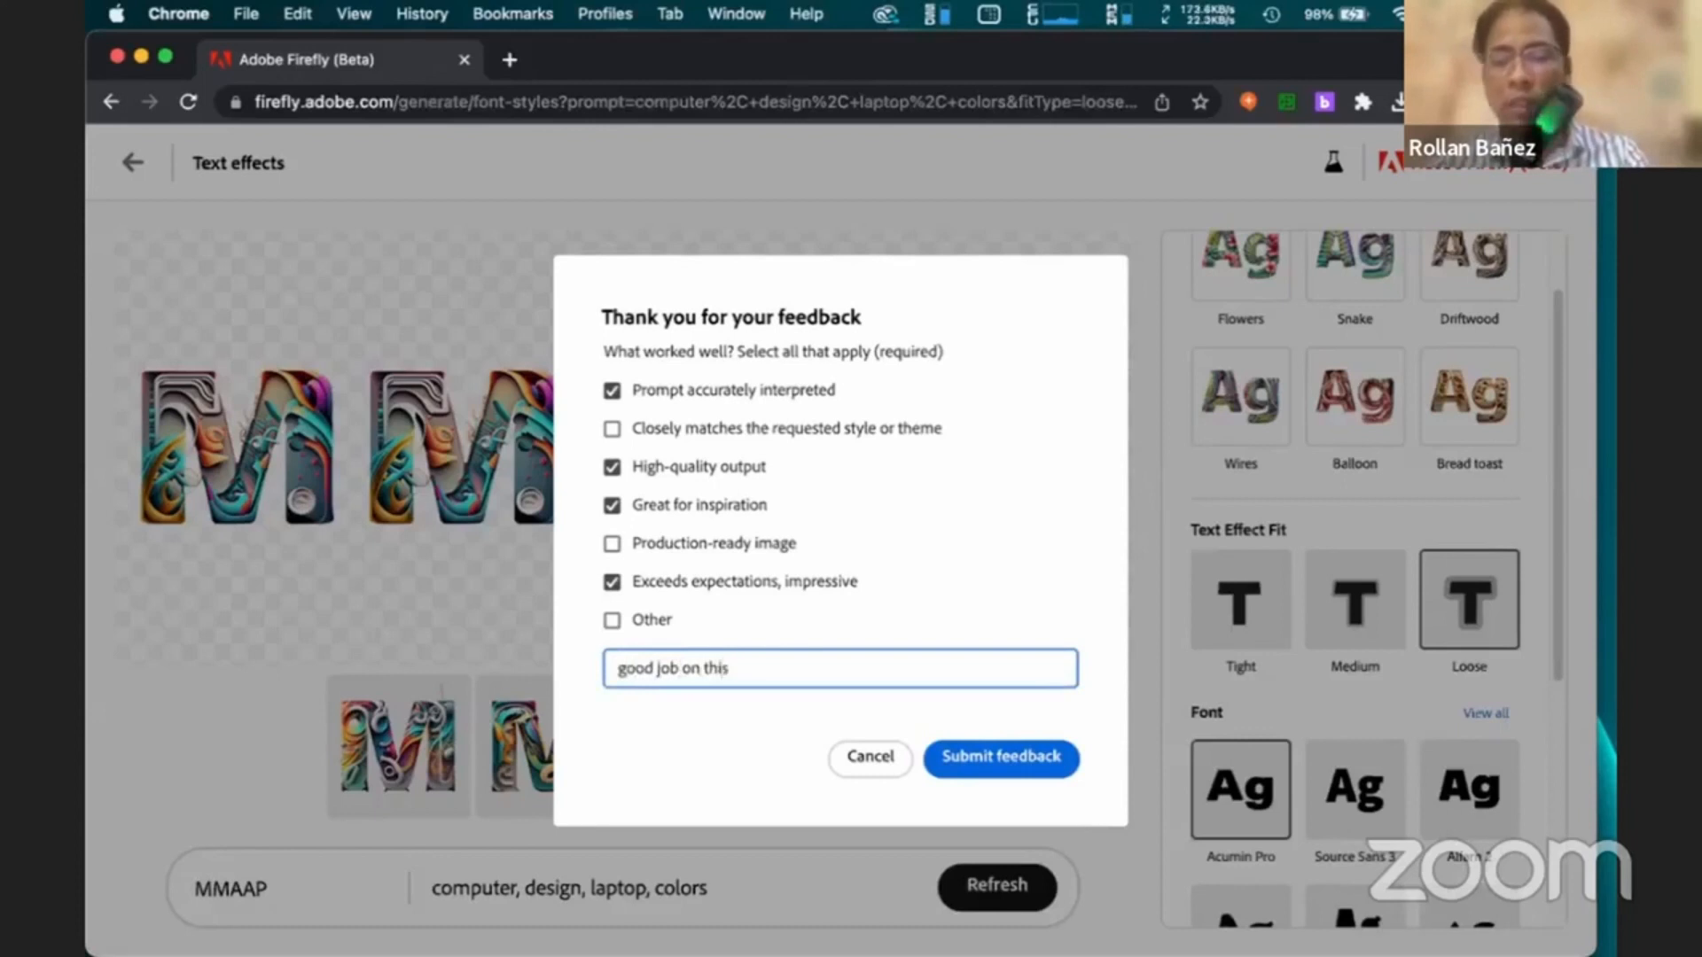
text( generation)
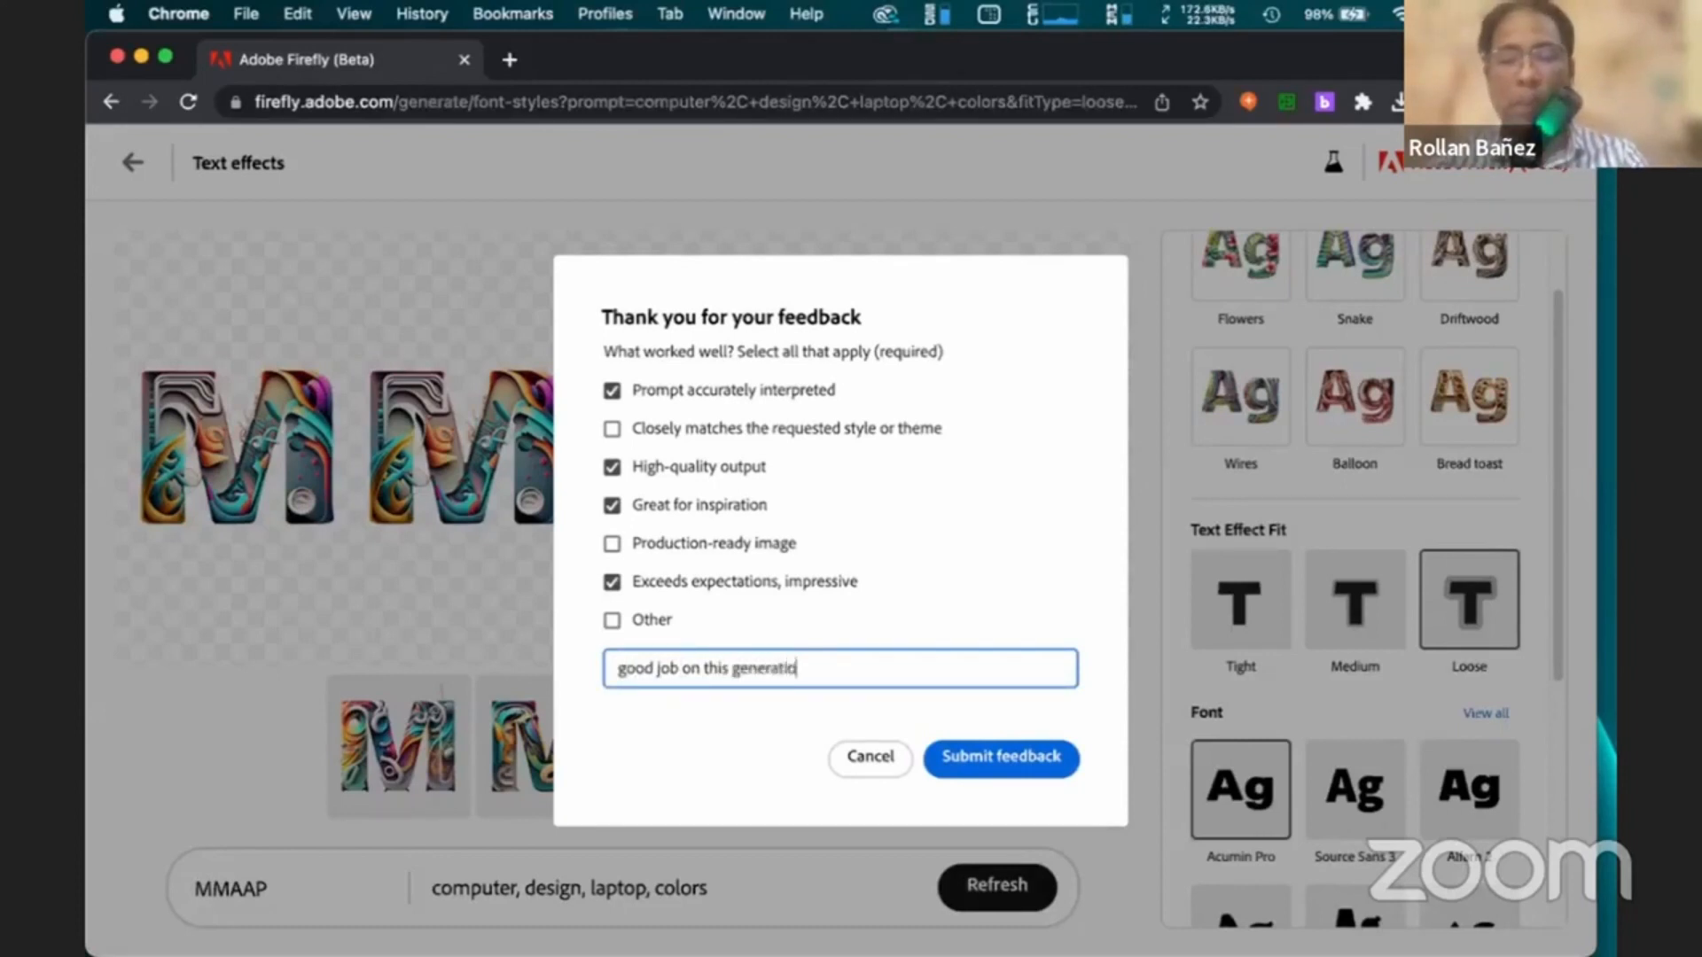
click(997, 759)
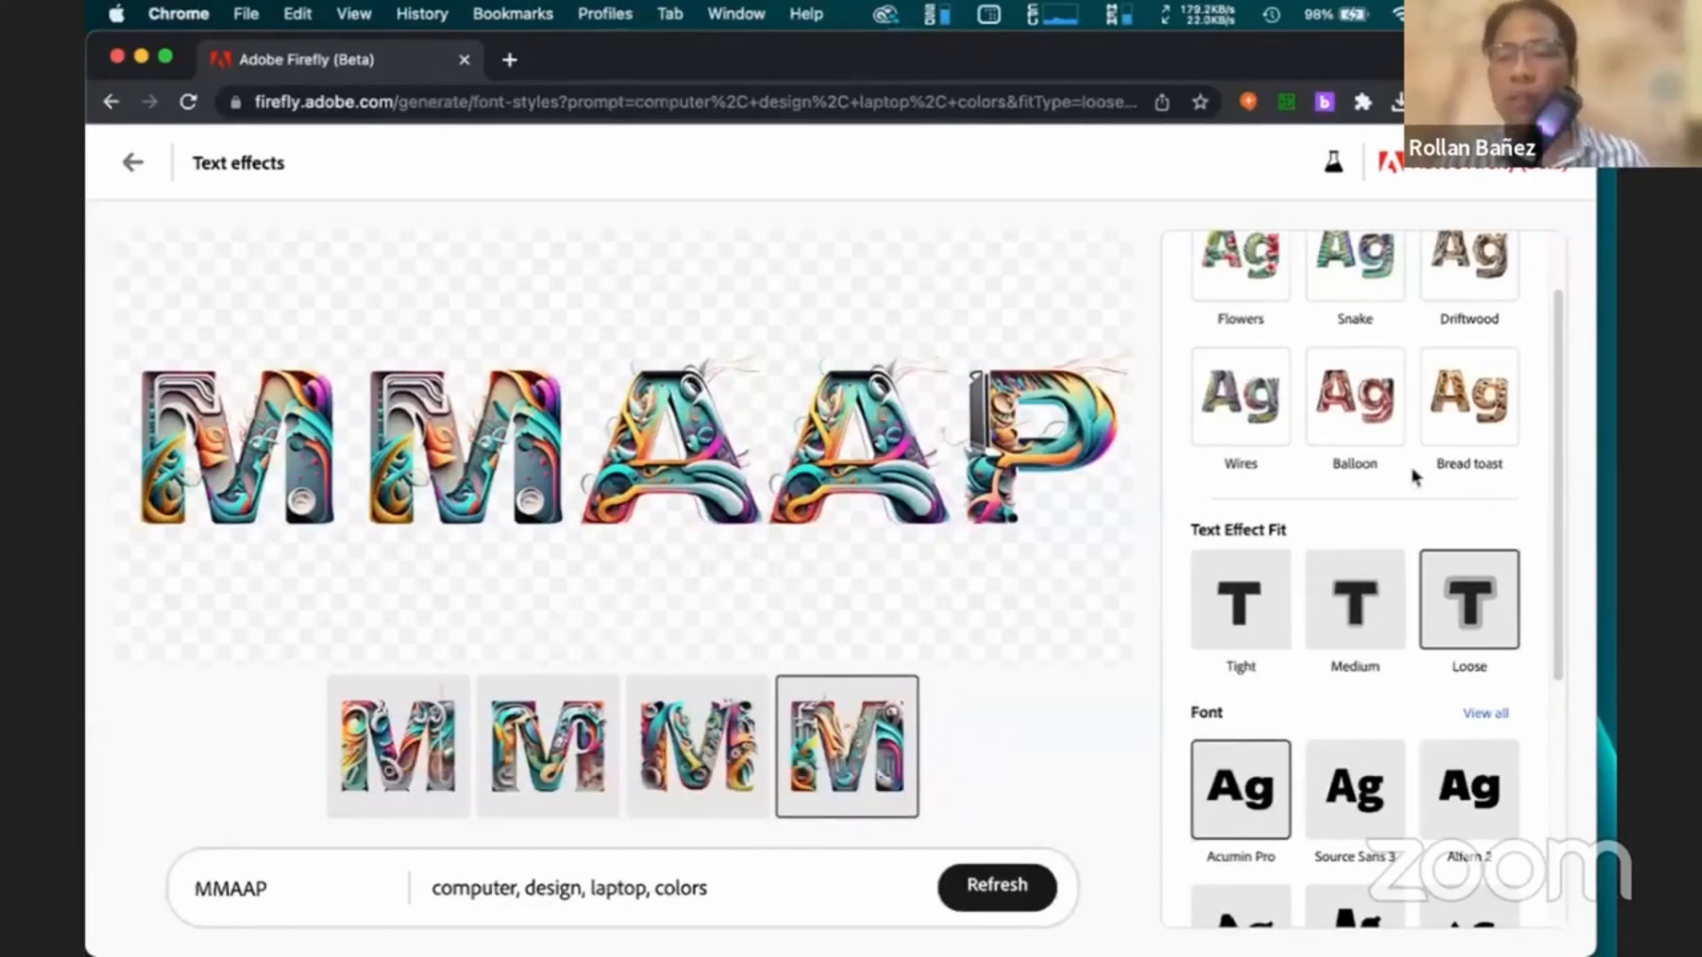
Look through the complete collection of sample effects, from Nature to Food and drink, and return to the main effect settings
scroll(1416, 477, up, 2)
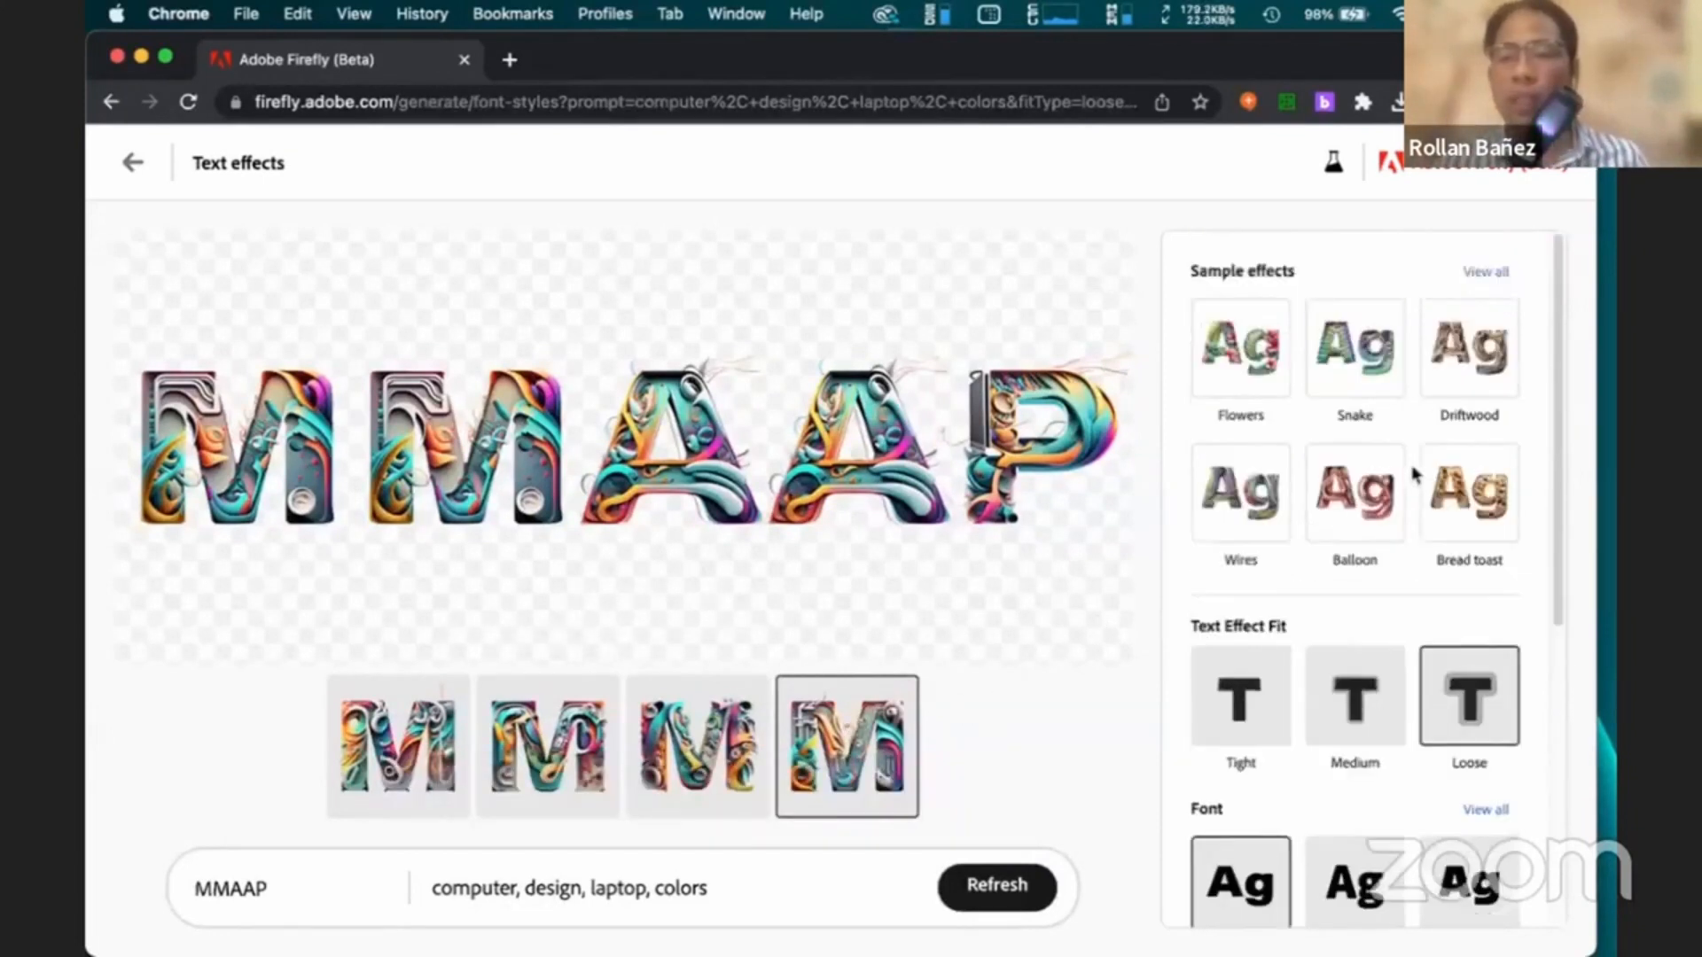
click(1477, 277)
scroll(1398, 577, down, 8)
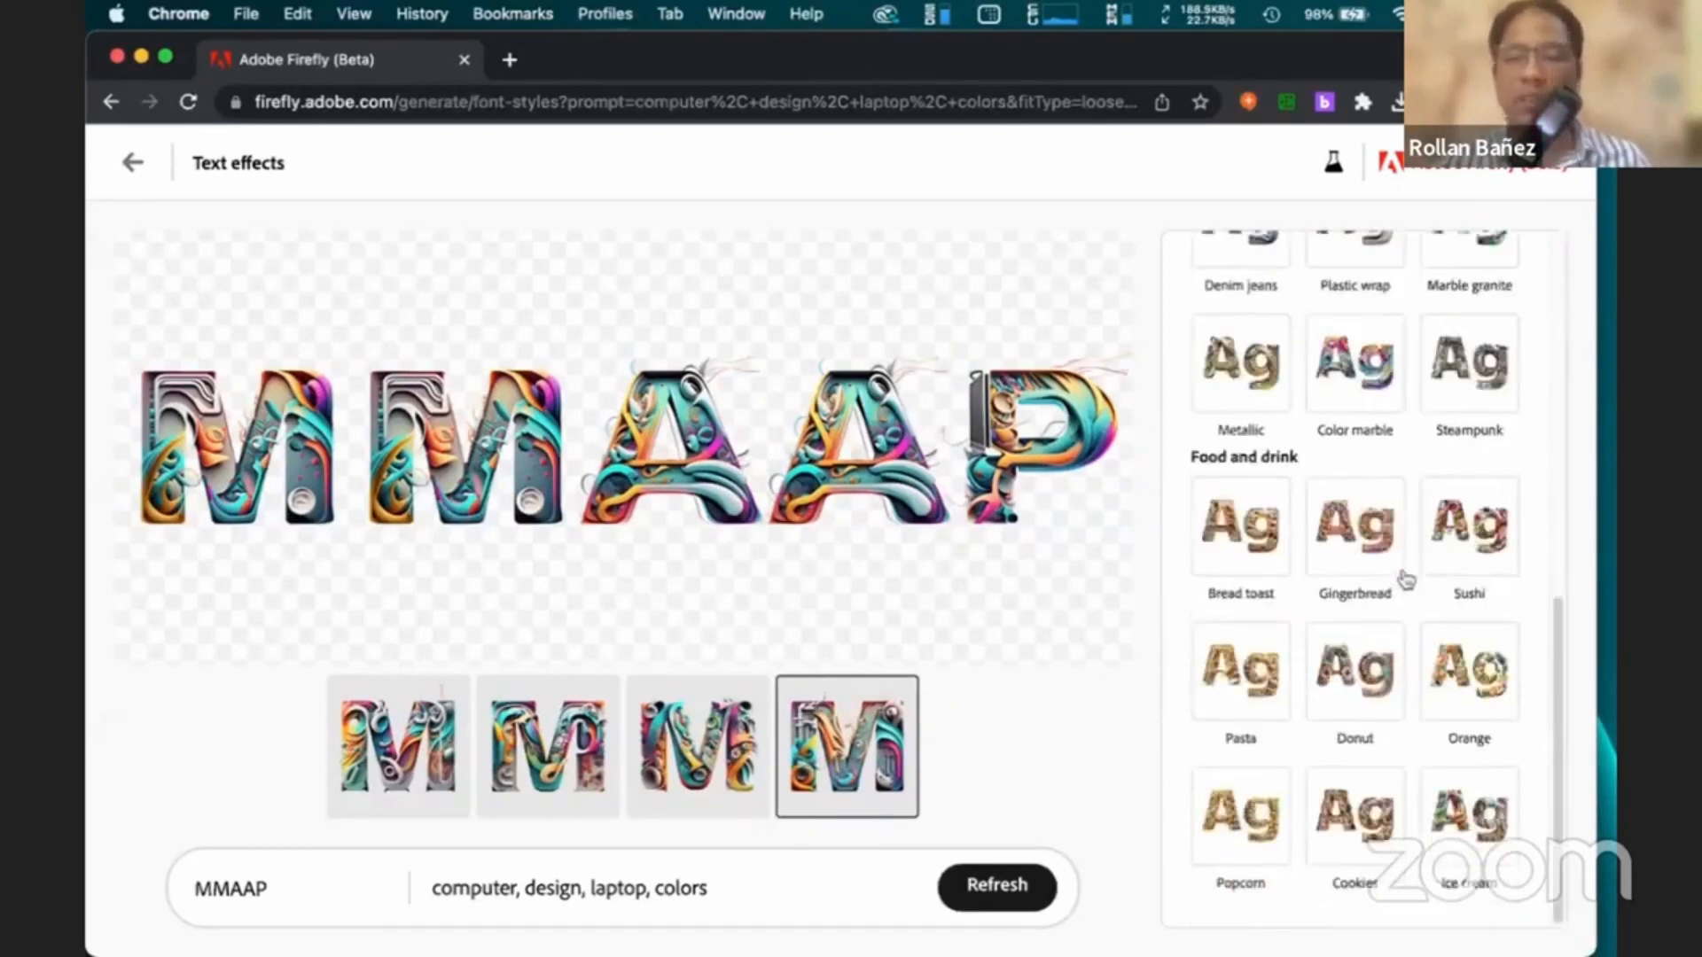
scroll(1398, 570, up, 8)
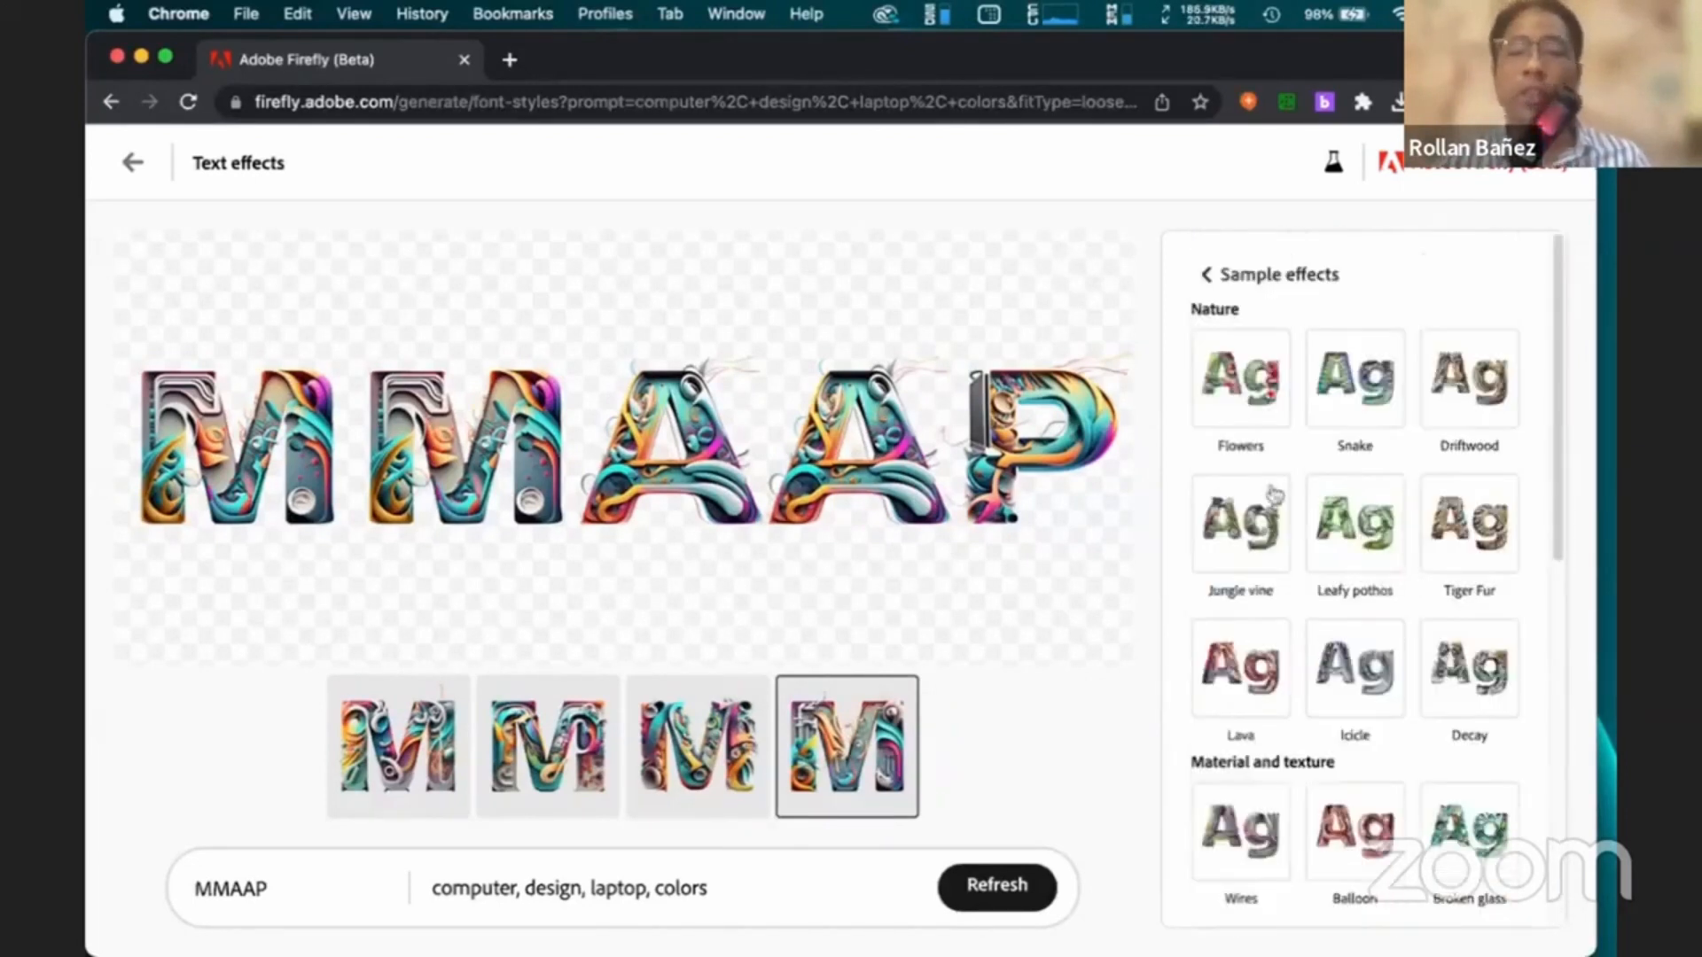
drag(709, 888, 434, 889)
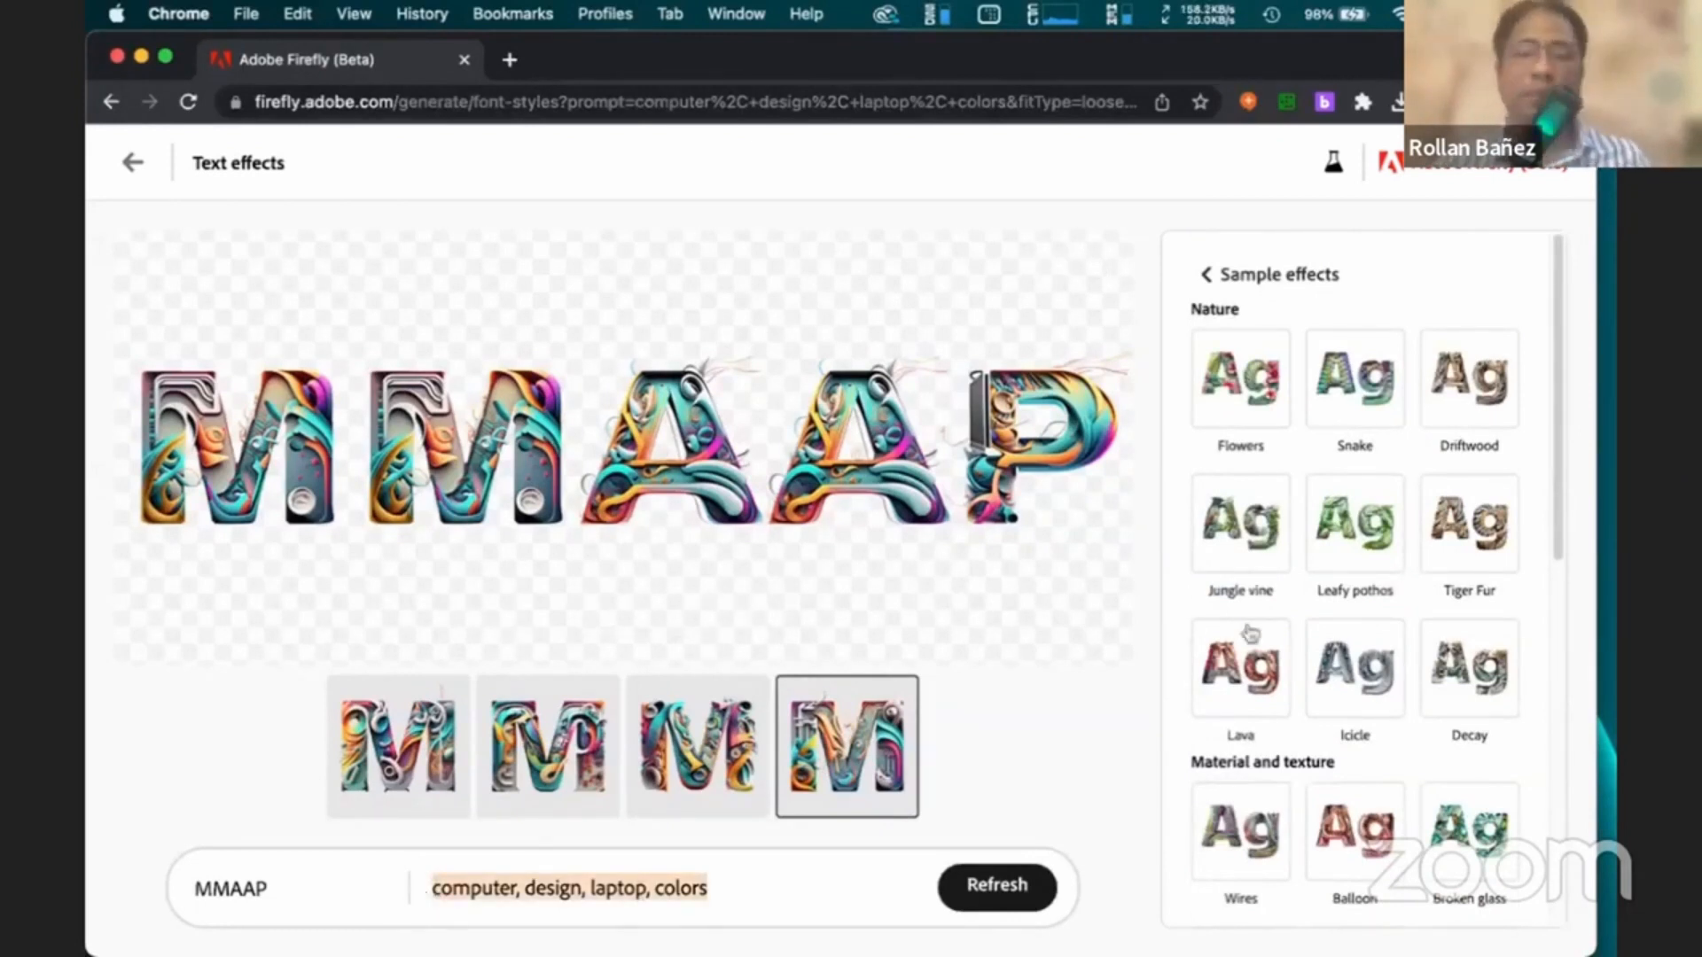
scroll(1374, 631, down, 8)
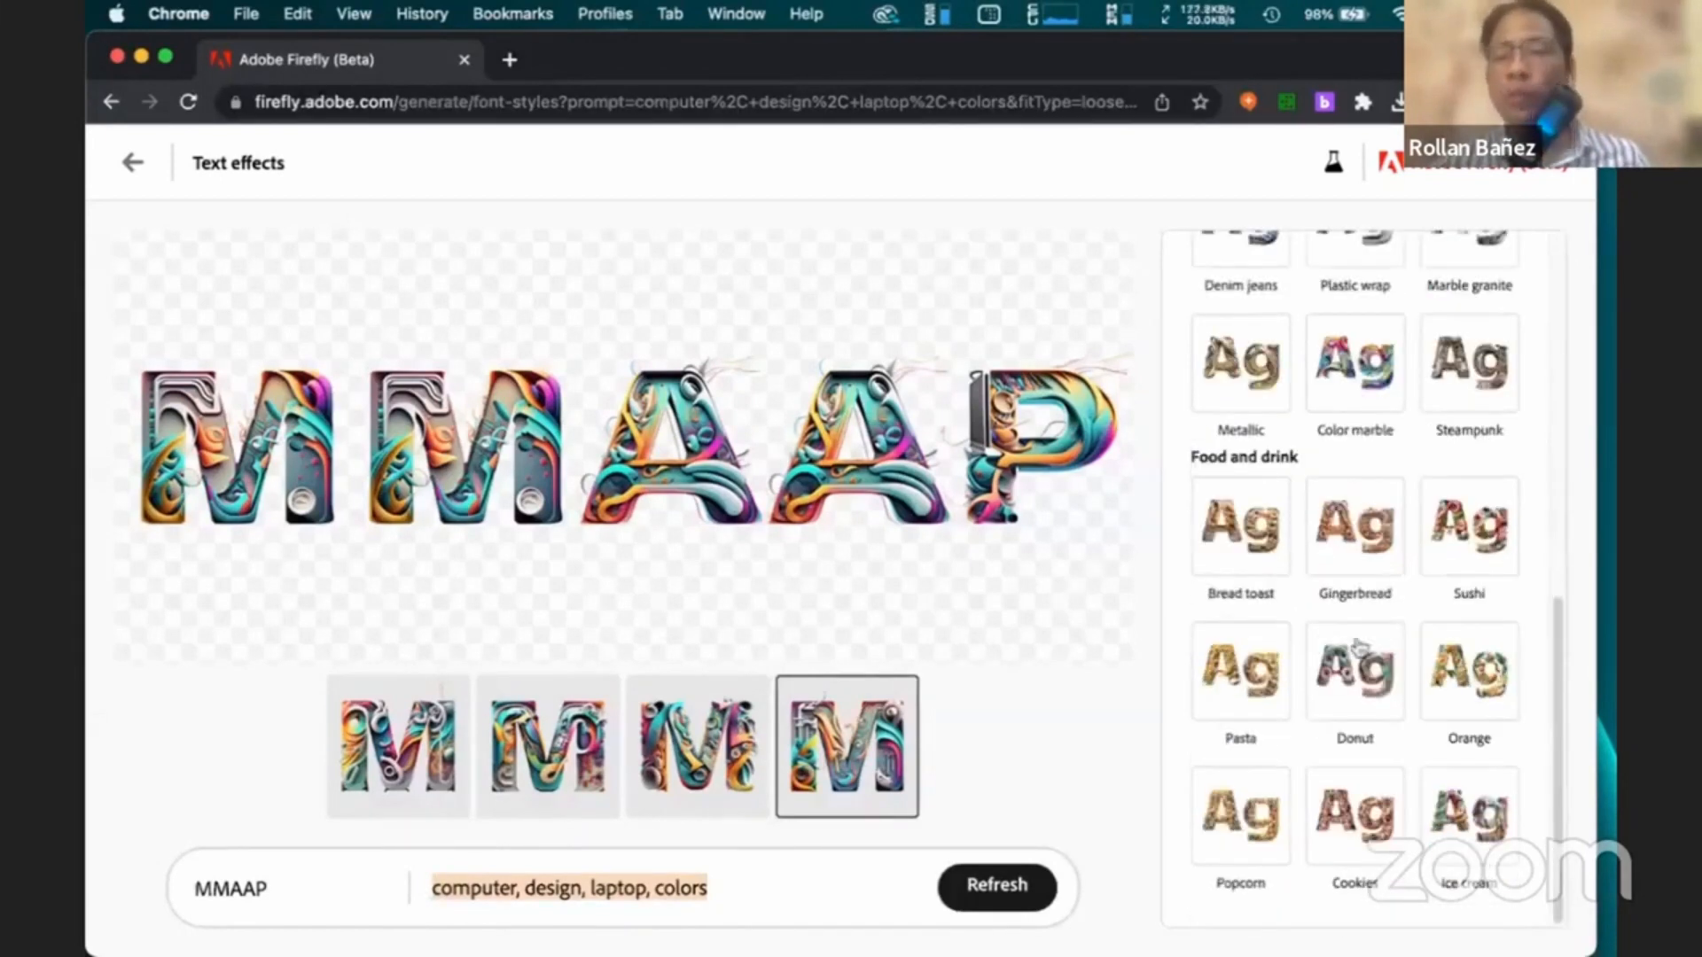
scroll(1303, 497, up, 8)
click(1211, 279)
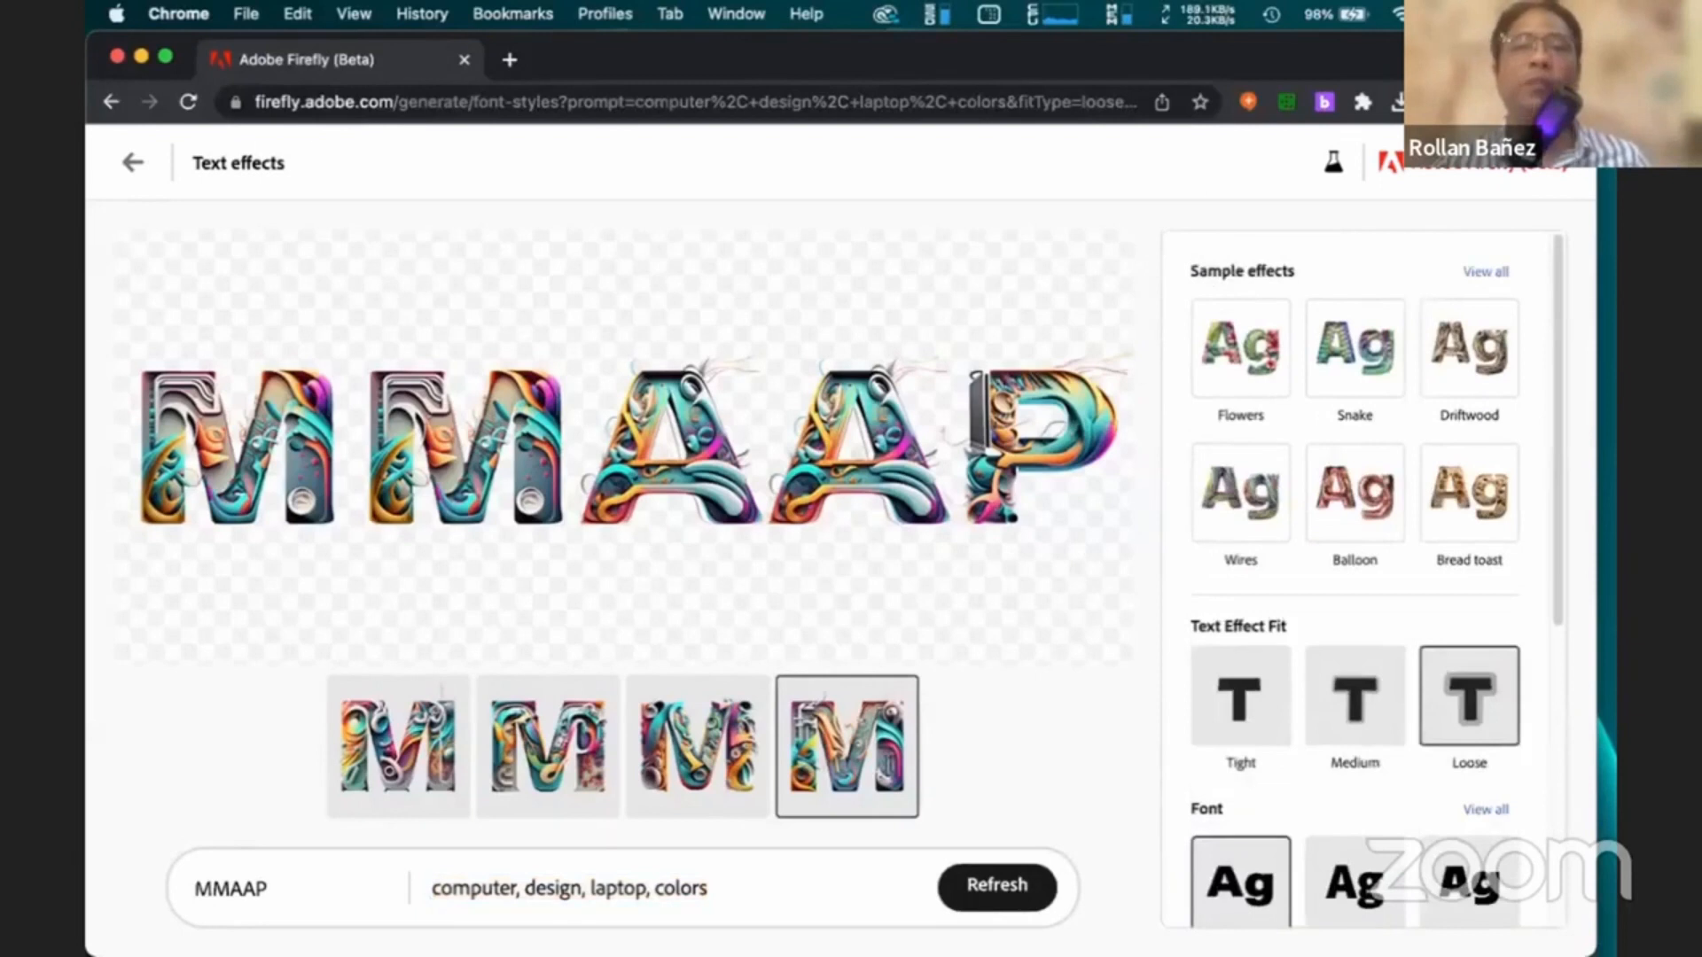
Try white, black, lime green, pink and purple background colors behind the MMAAP lettering, and settle on white
key(super+Tab)
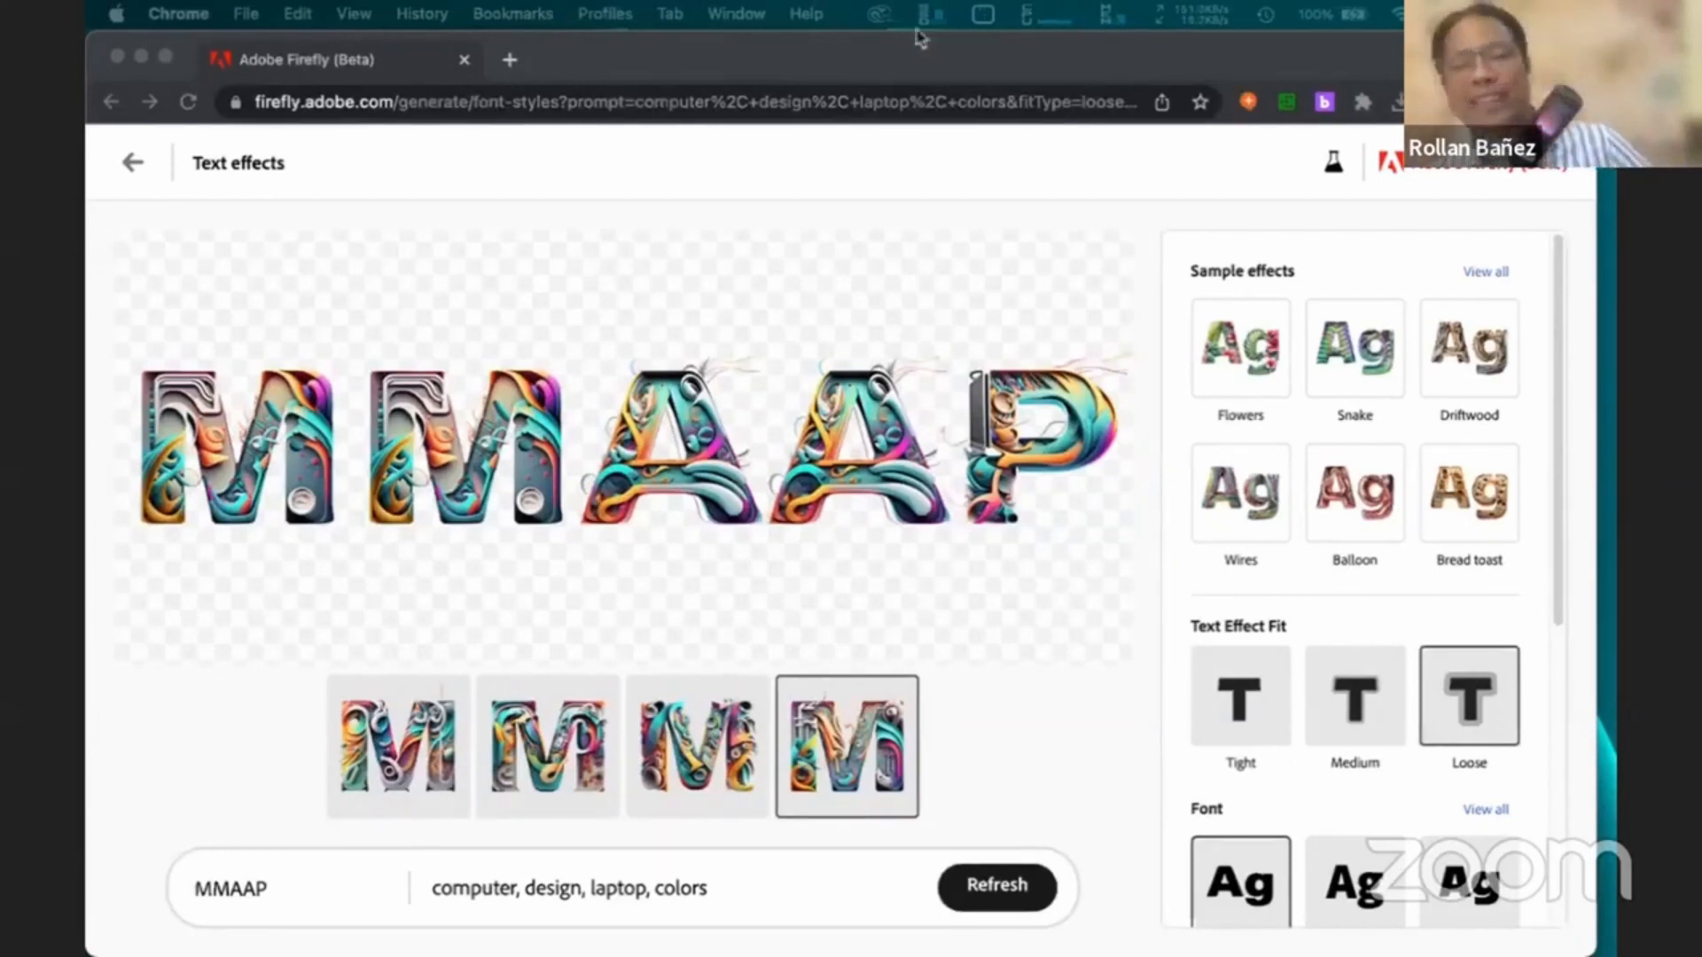
scroll(1413, 539, down, 5)
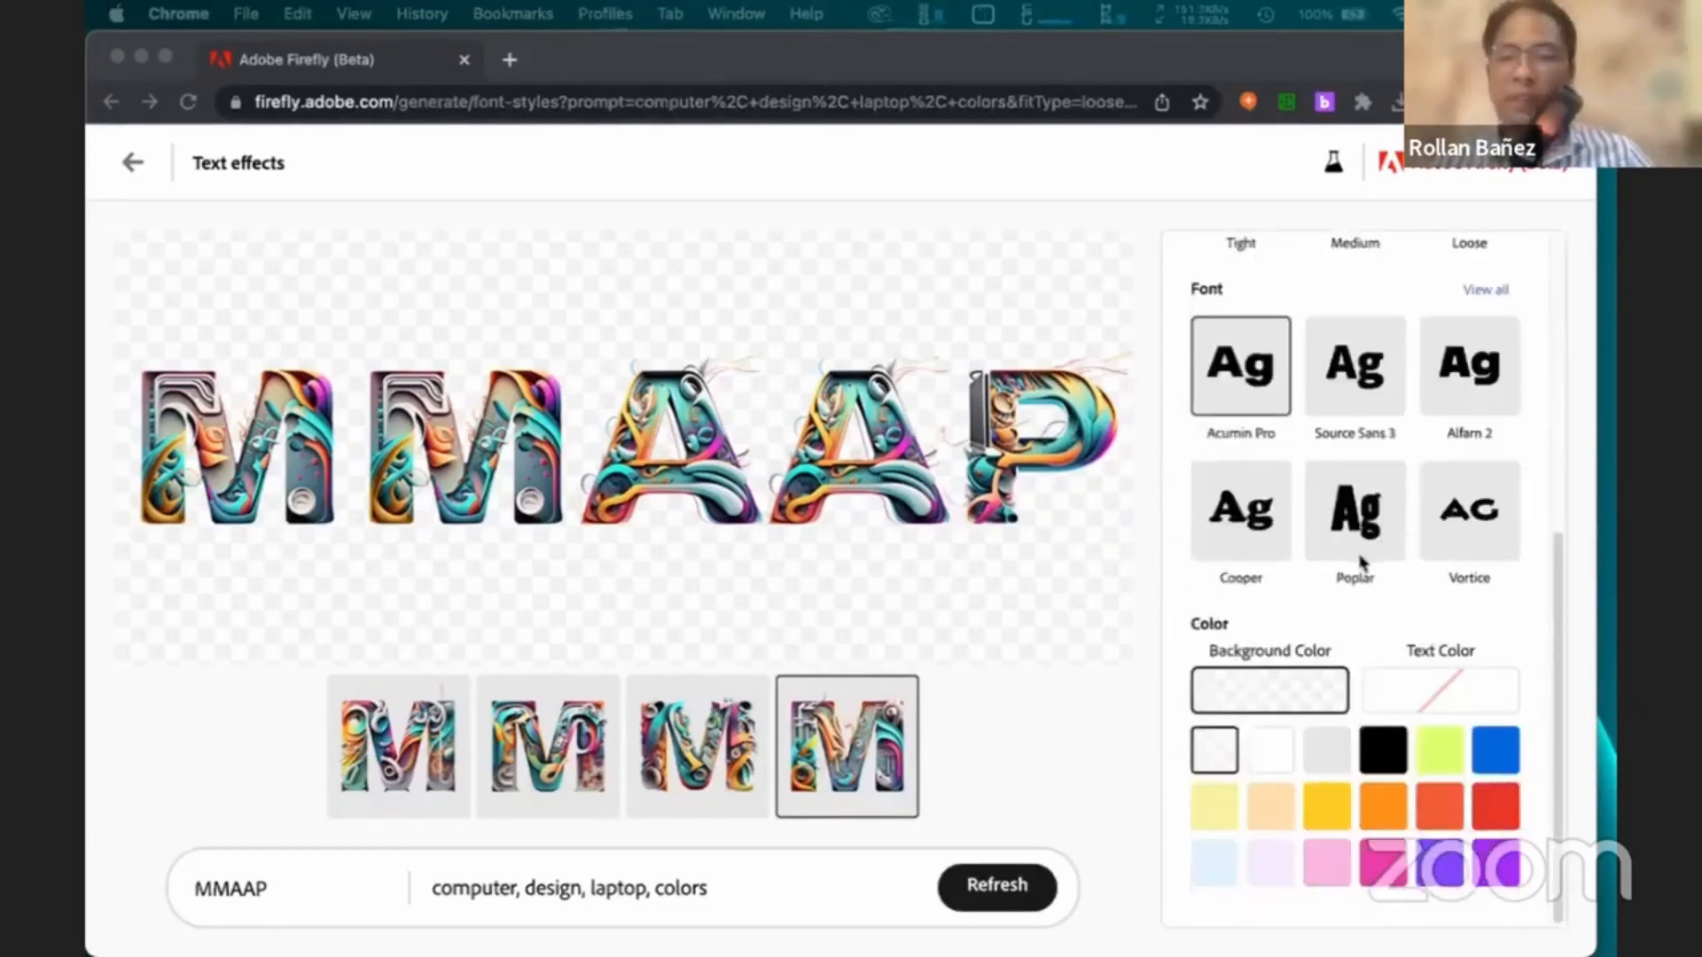
click(1277, 687)
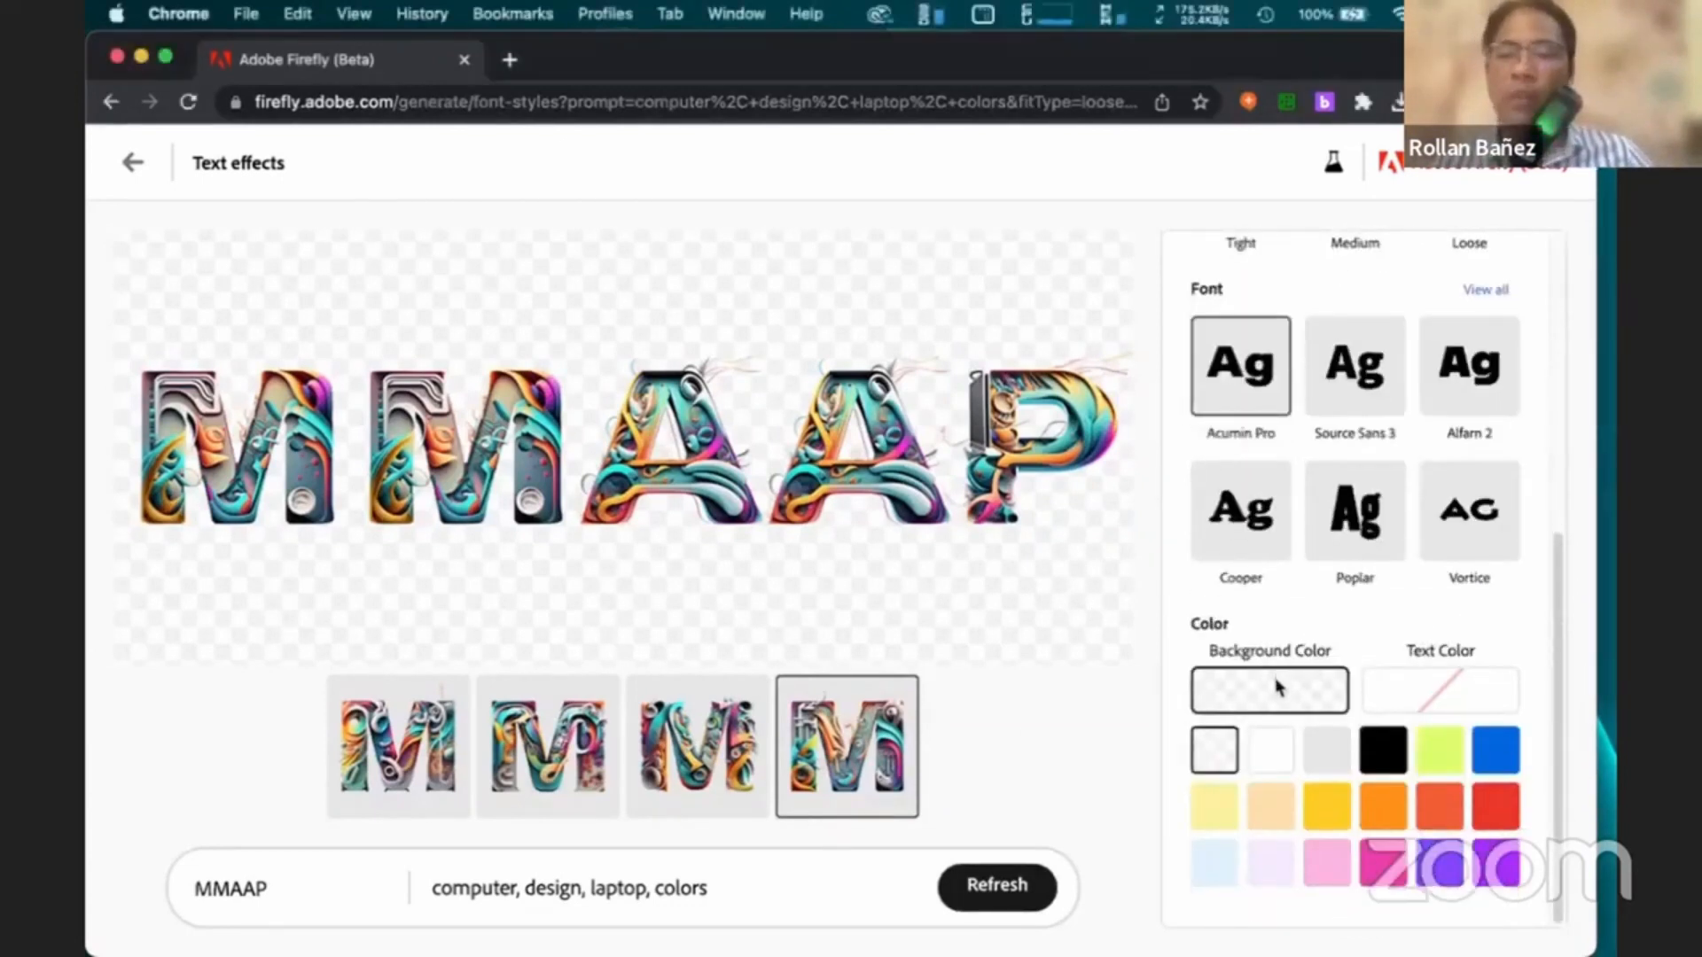
click(1279, 766)
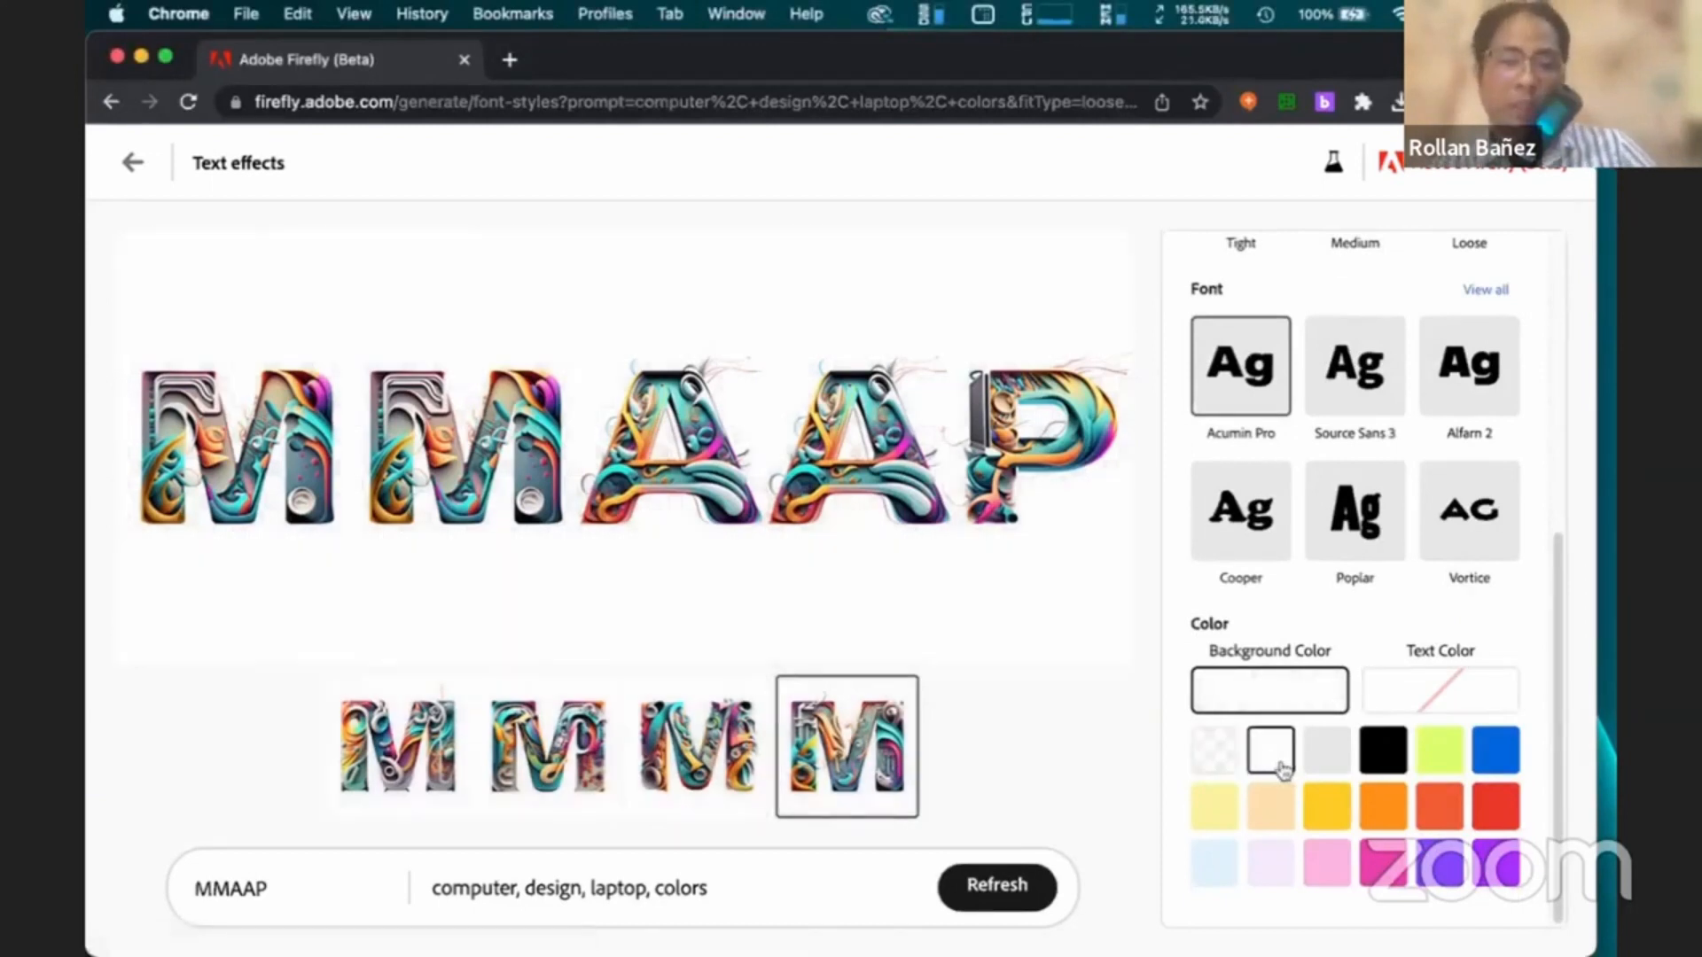
click(1384, 754)
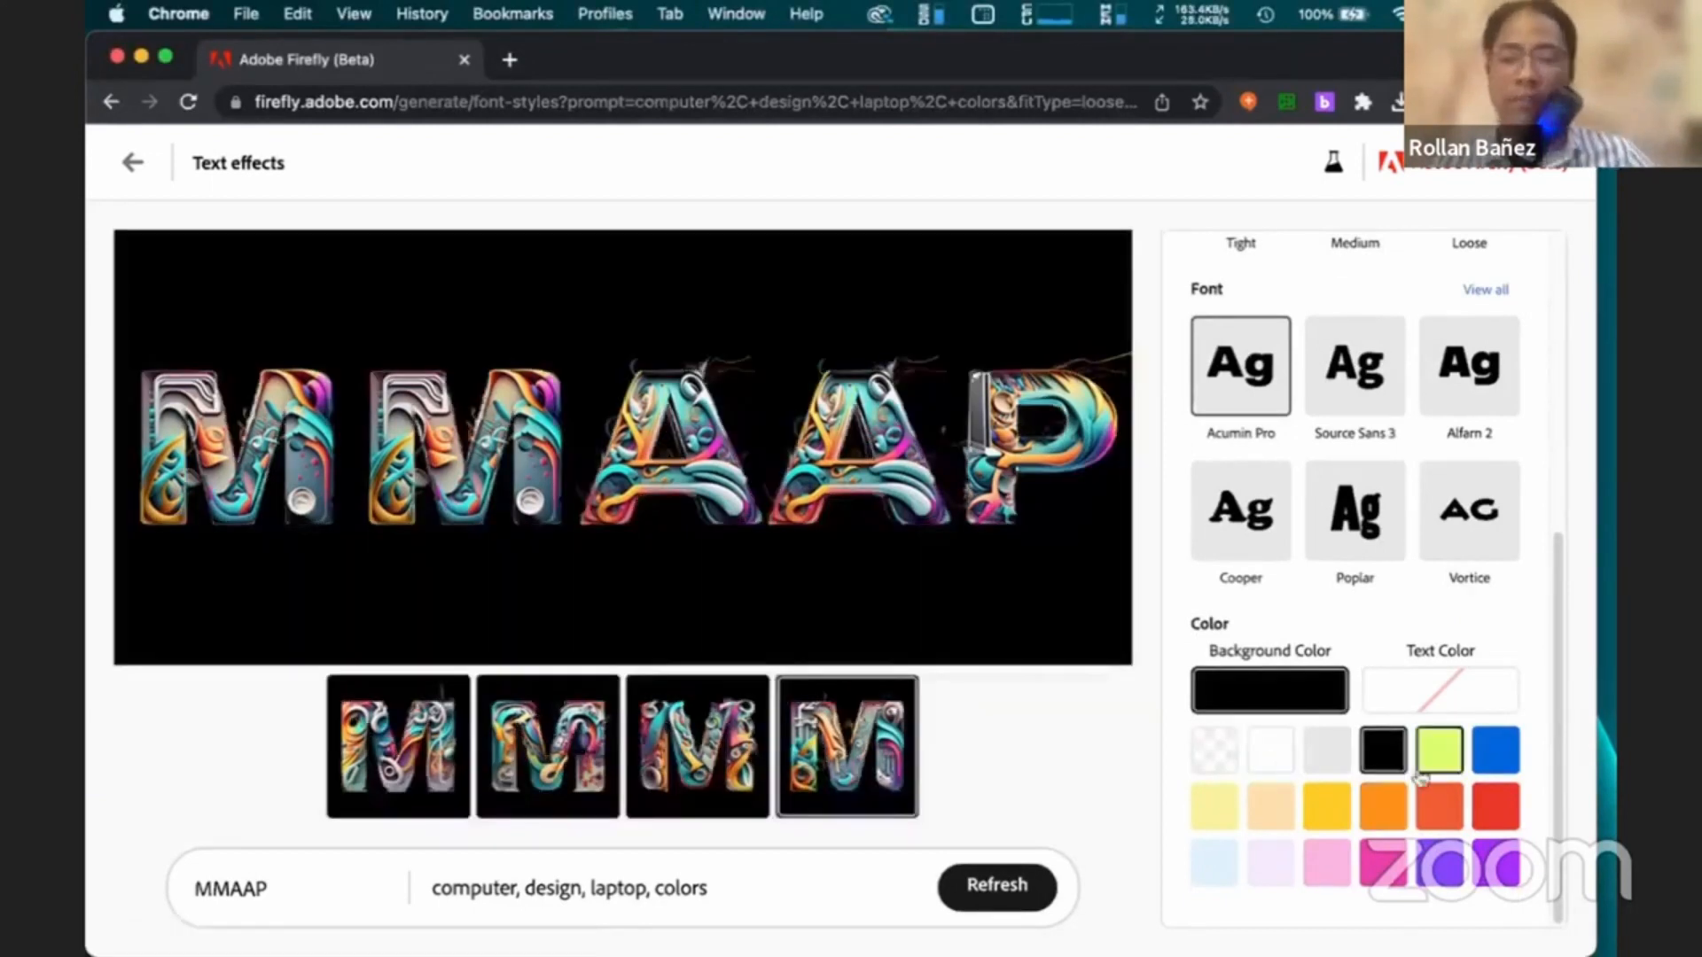
click(1424, 766)
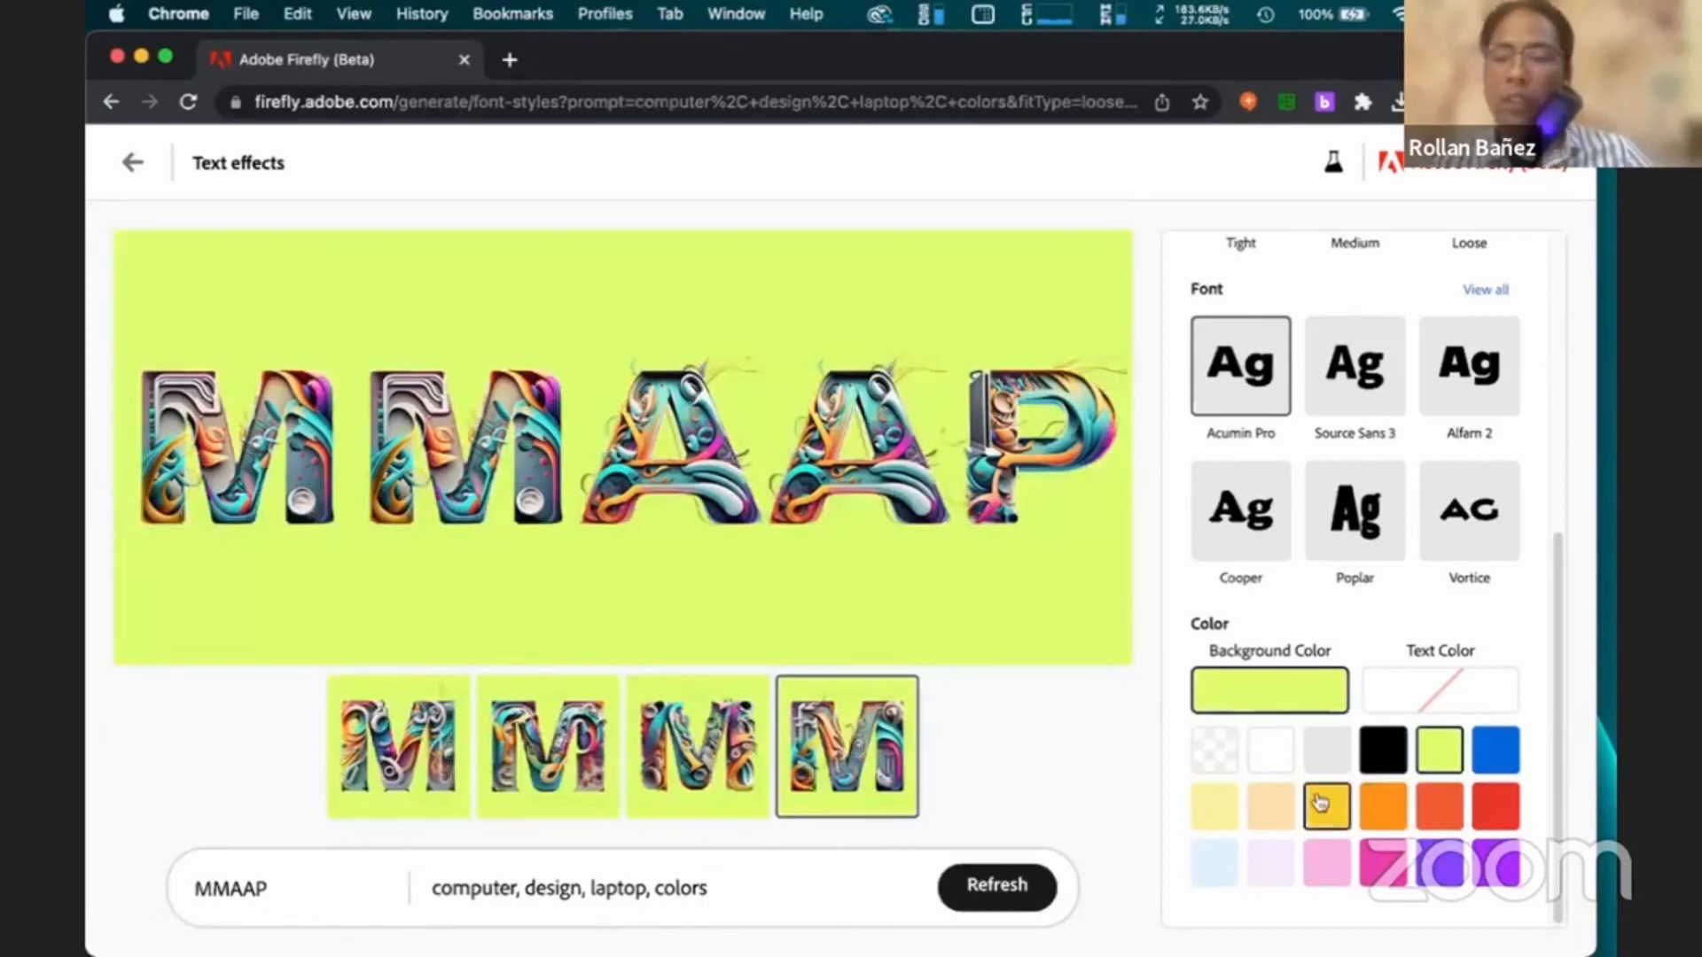
click(1321, 802)
click(1383, 861)
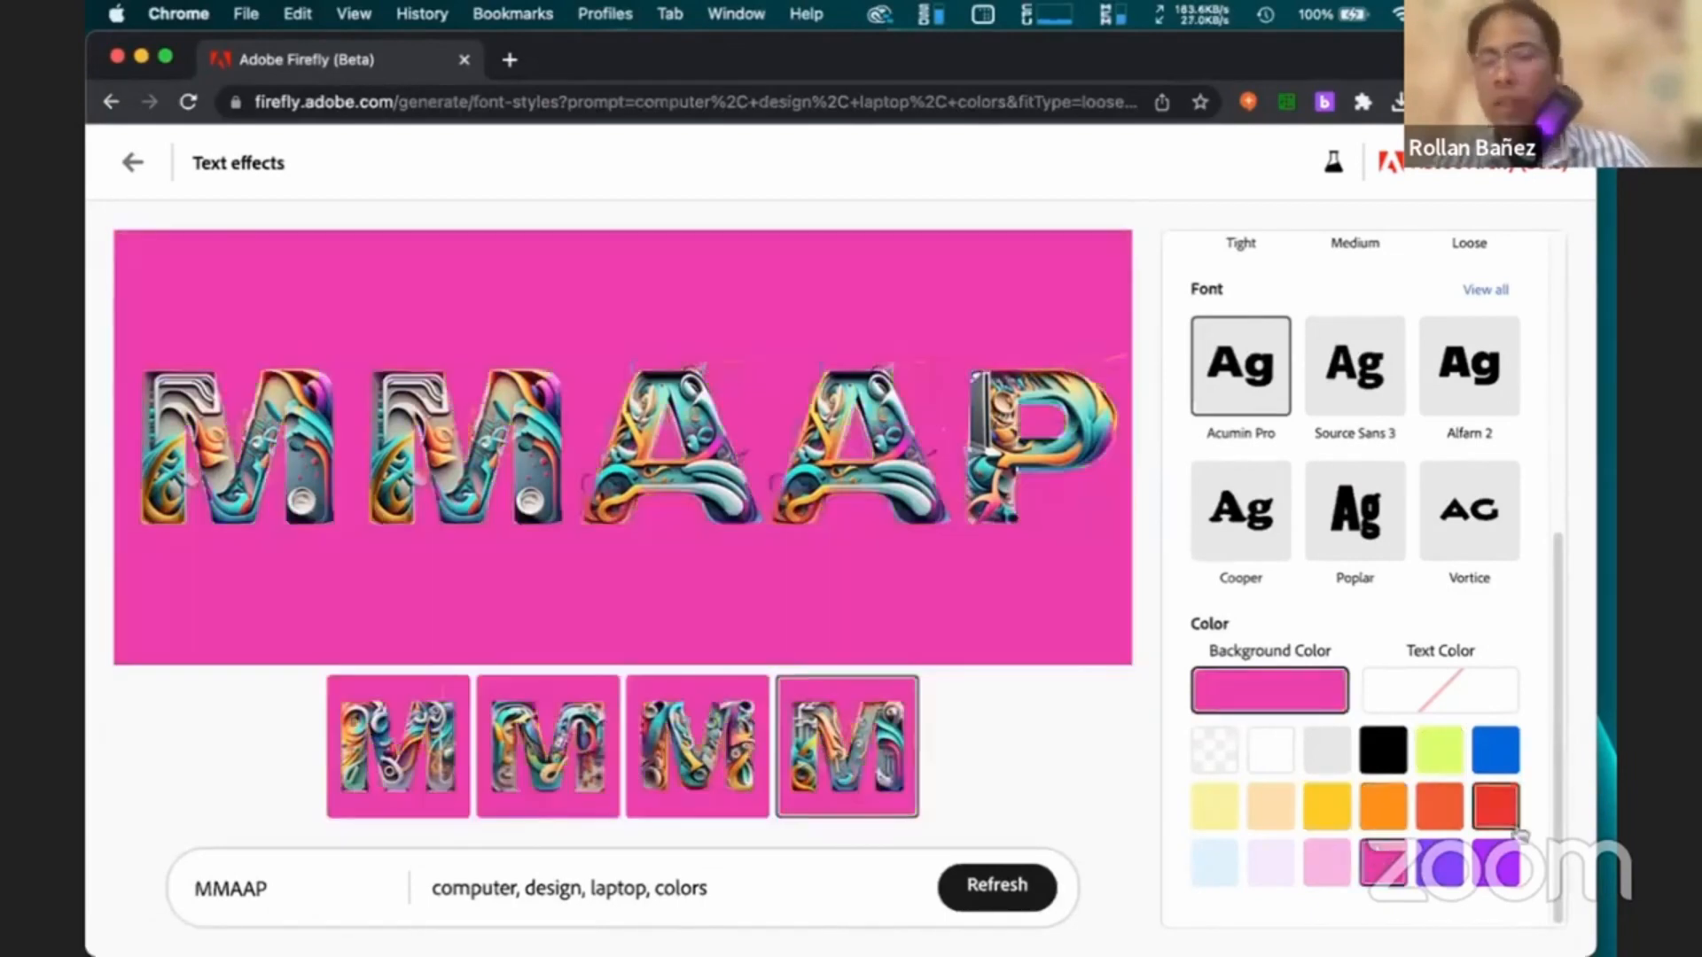
click(1509, 824)
click(1454, 866)
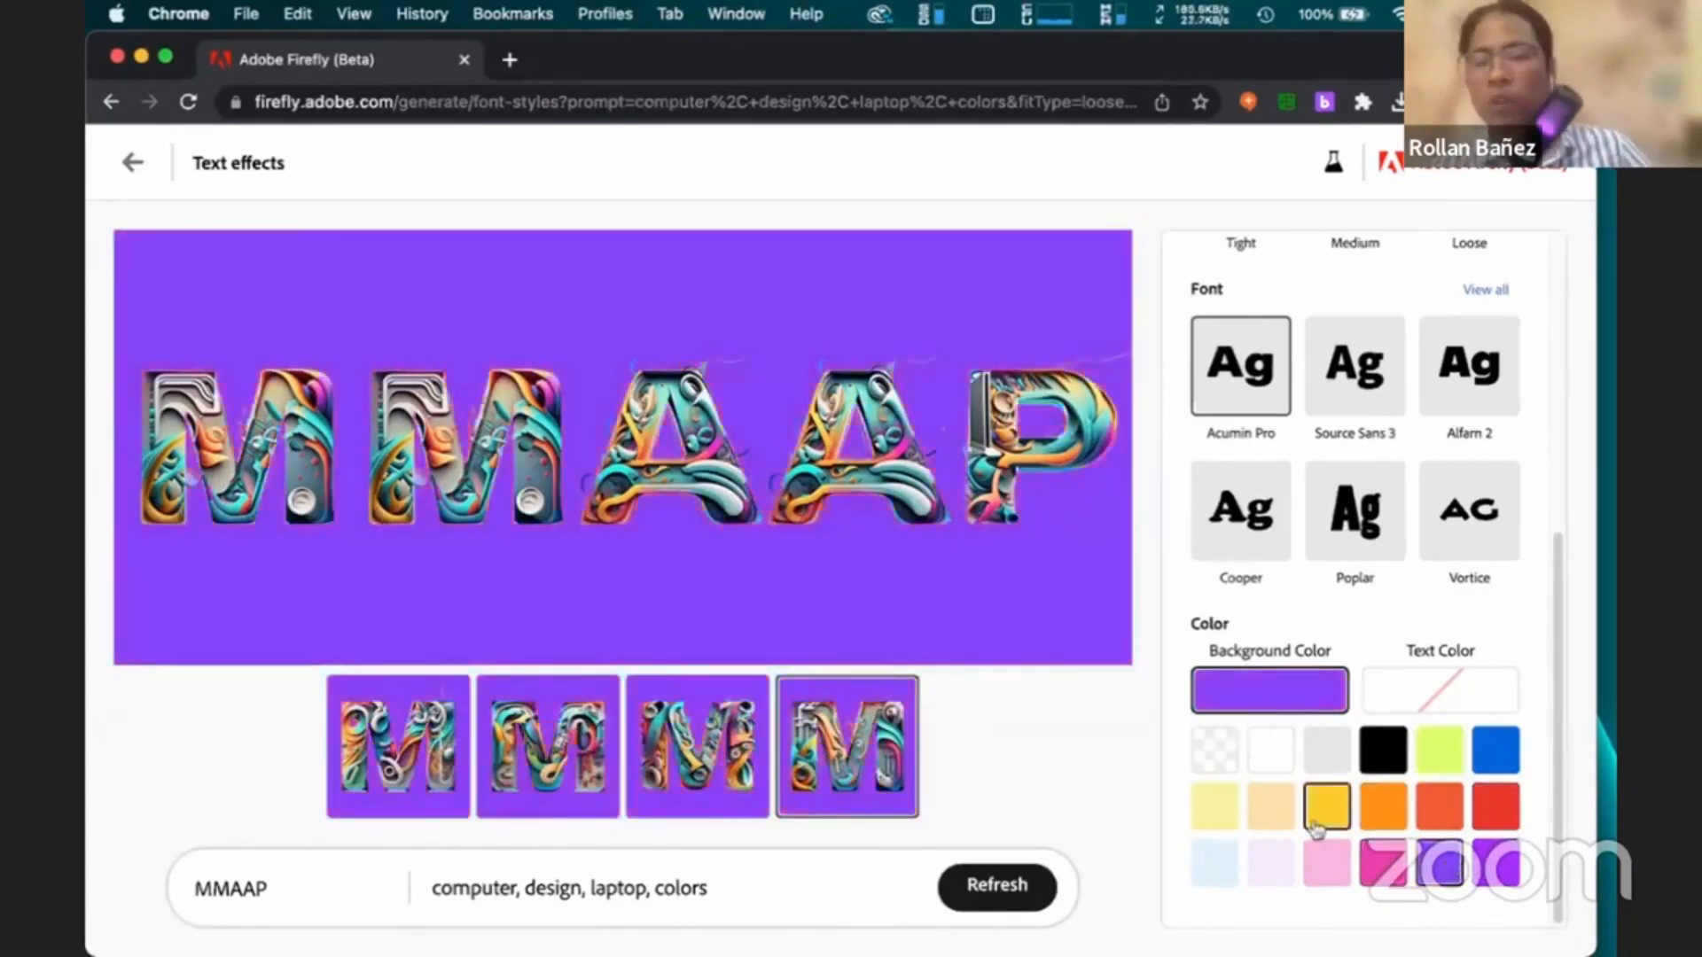
click(1280, 750)
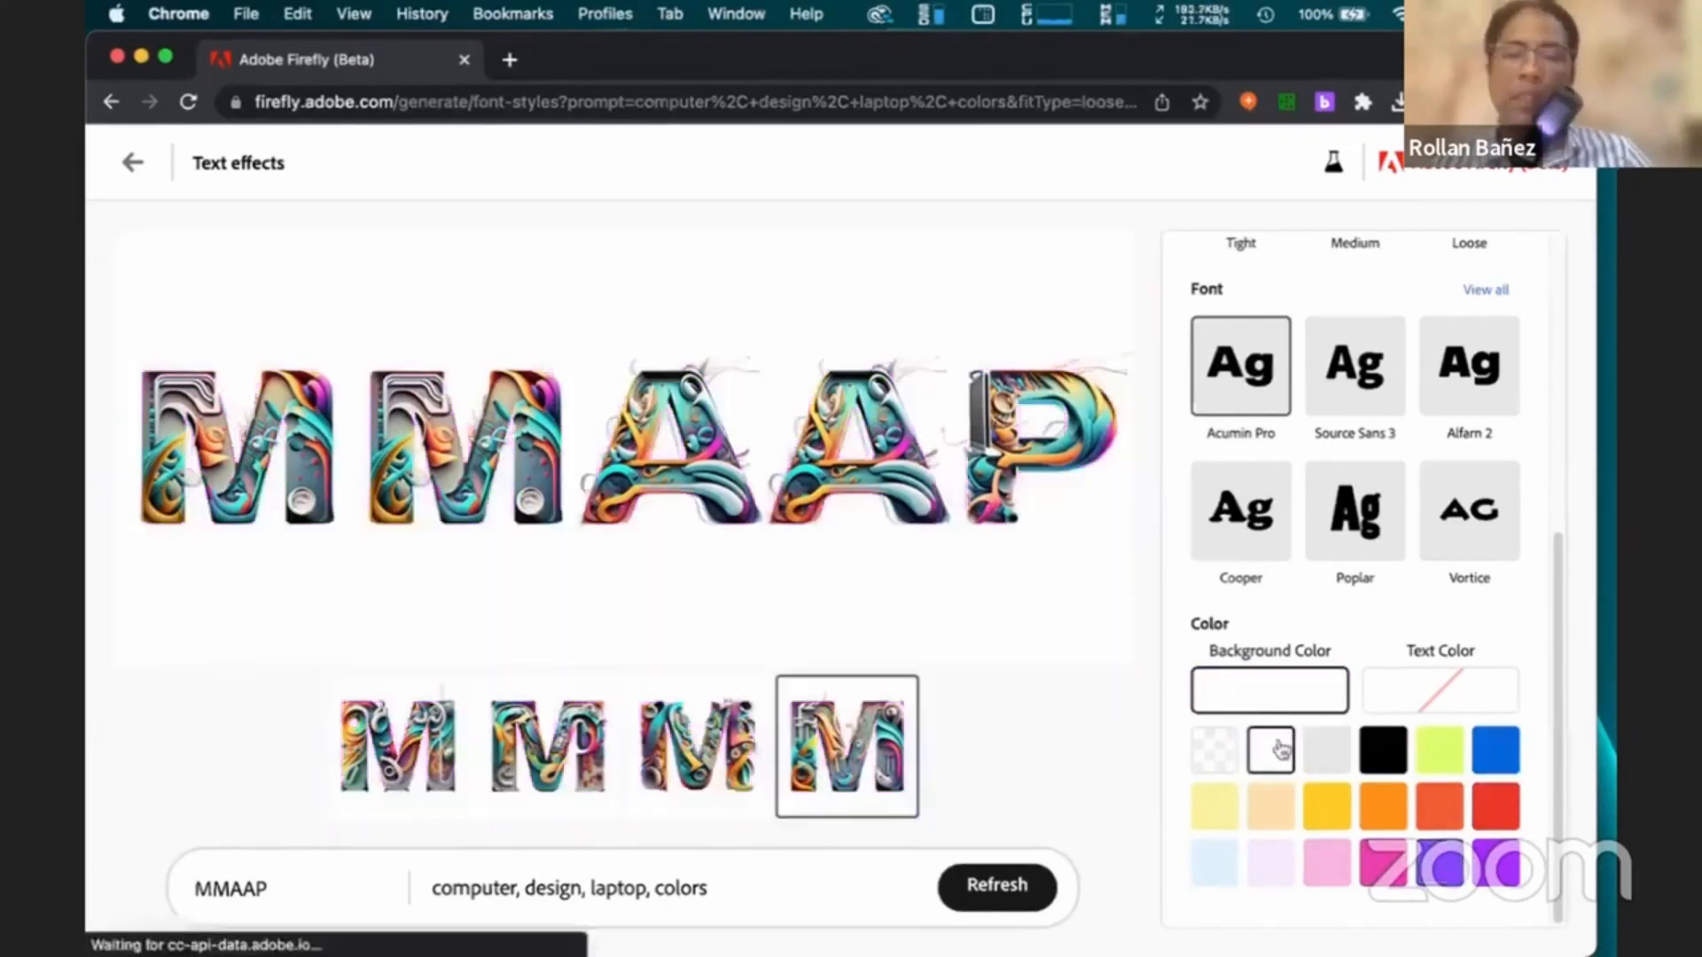
Regenerate the MMAAP lettering with a black text color and download the result with Content Credentials
click(1401, 705)
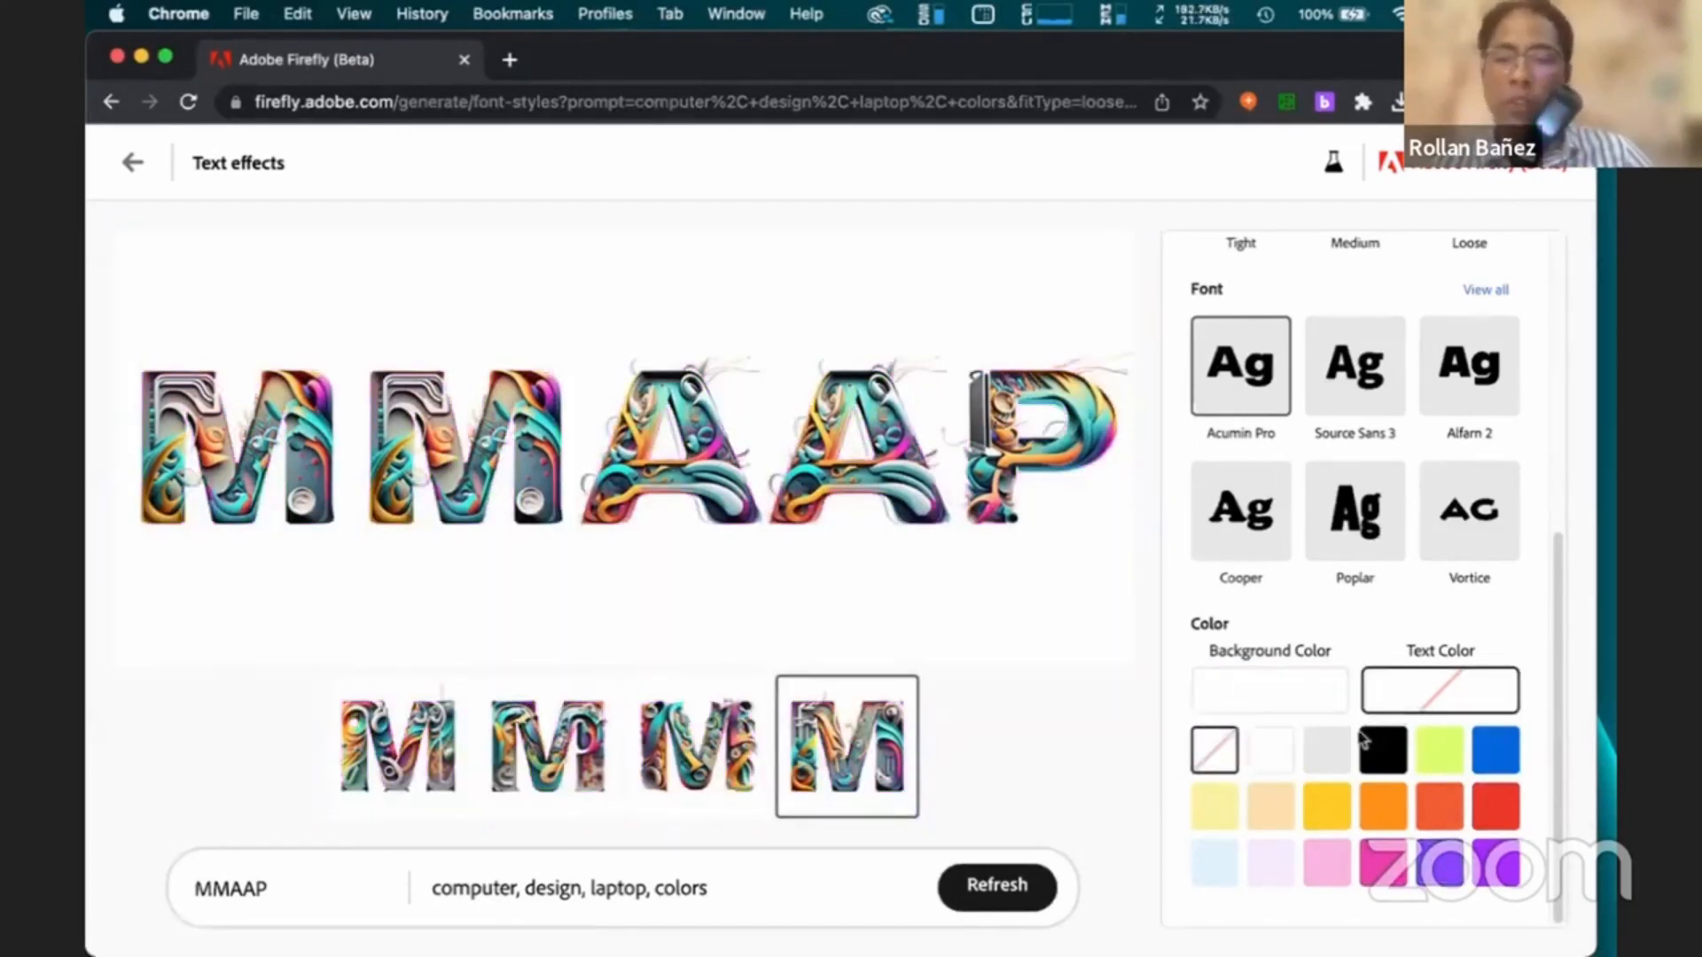
click(1374, 752)
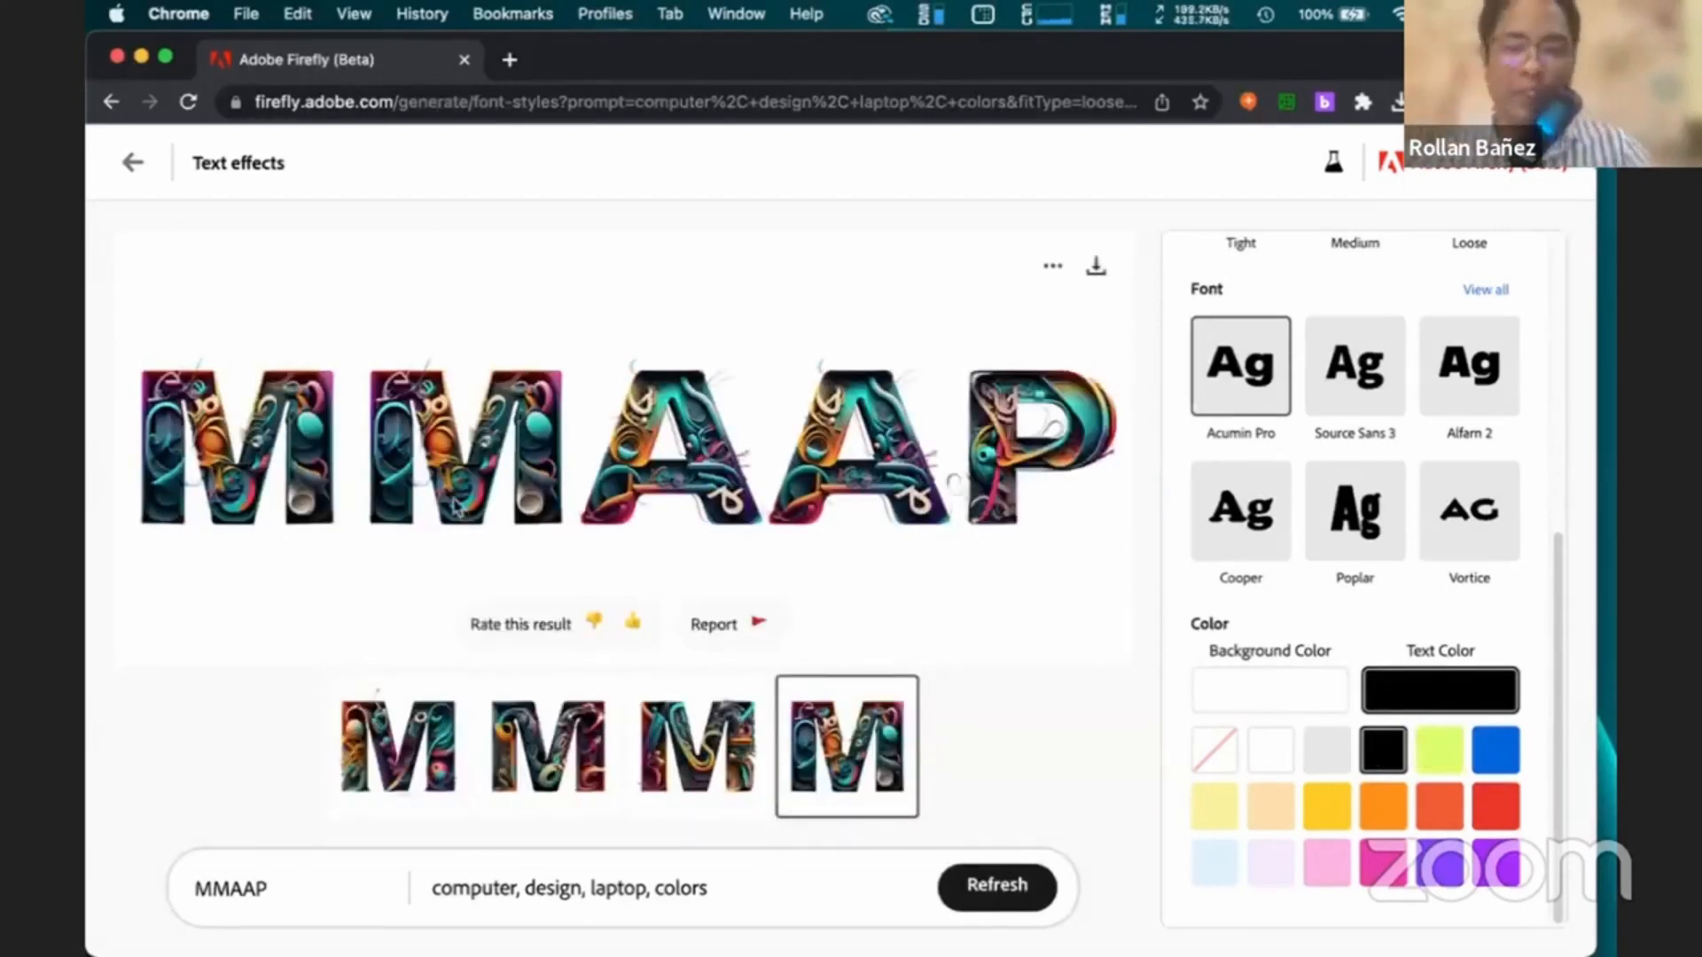
click(1097, 271)
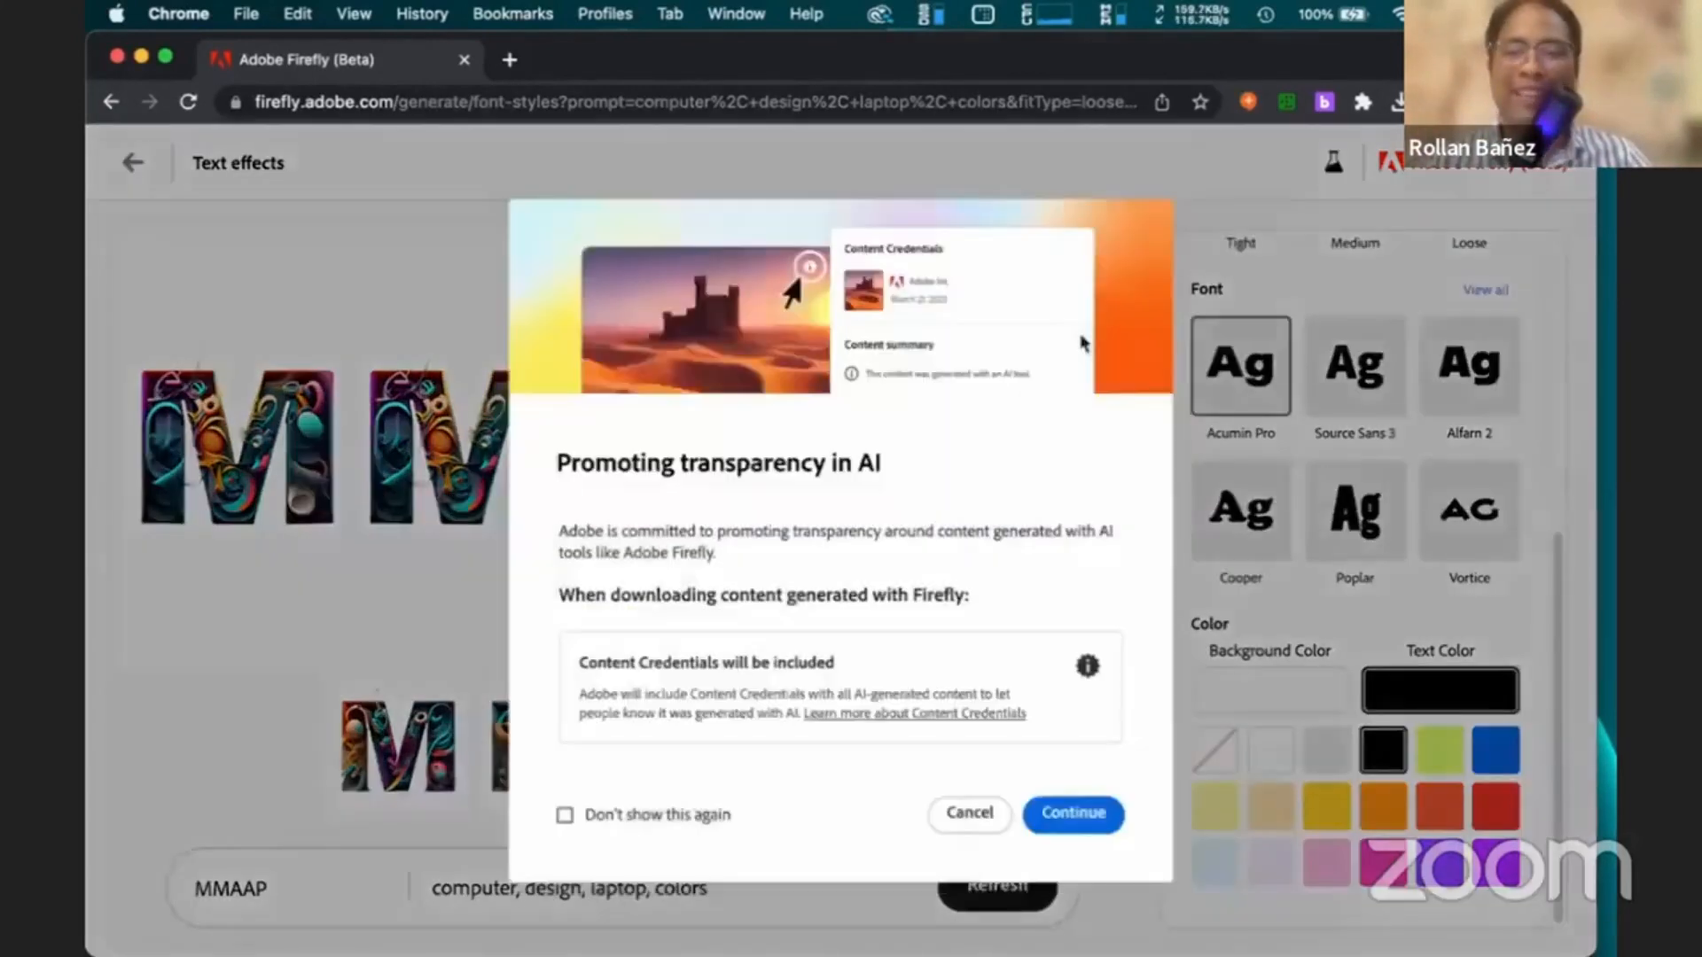
click(1050, 816)
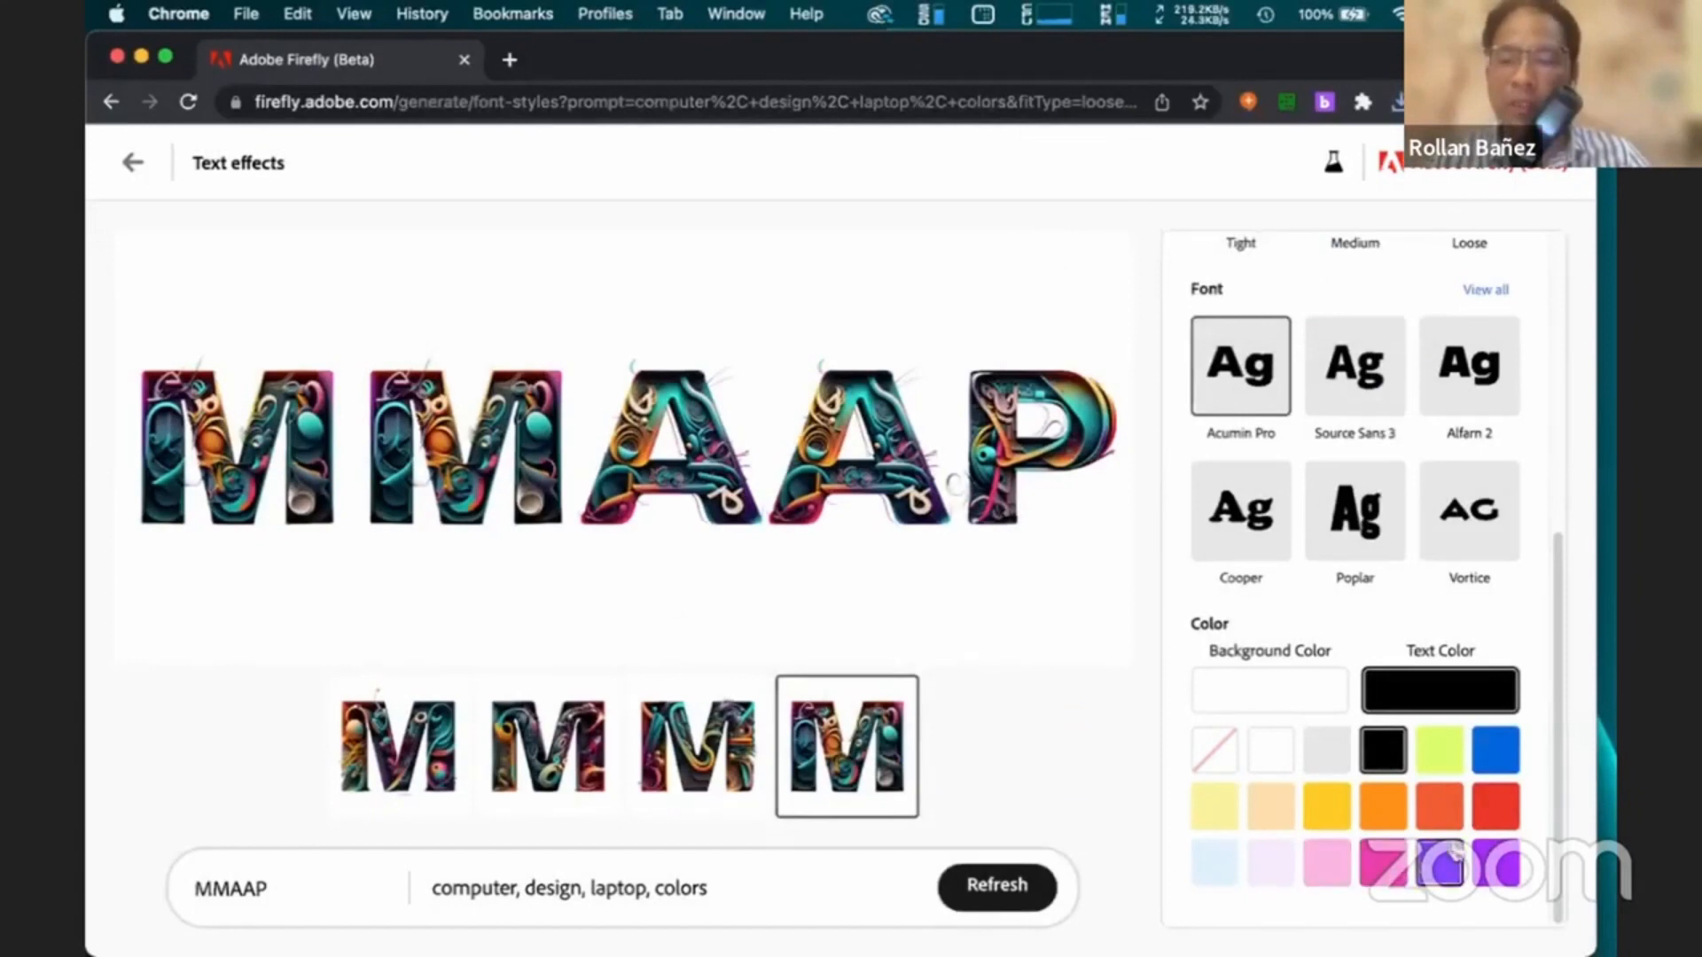
Set the text color to blue and apply the third generated variation to the whole lettering
click(1490, 759)
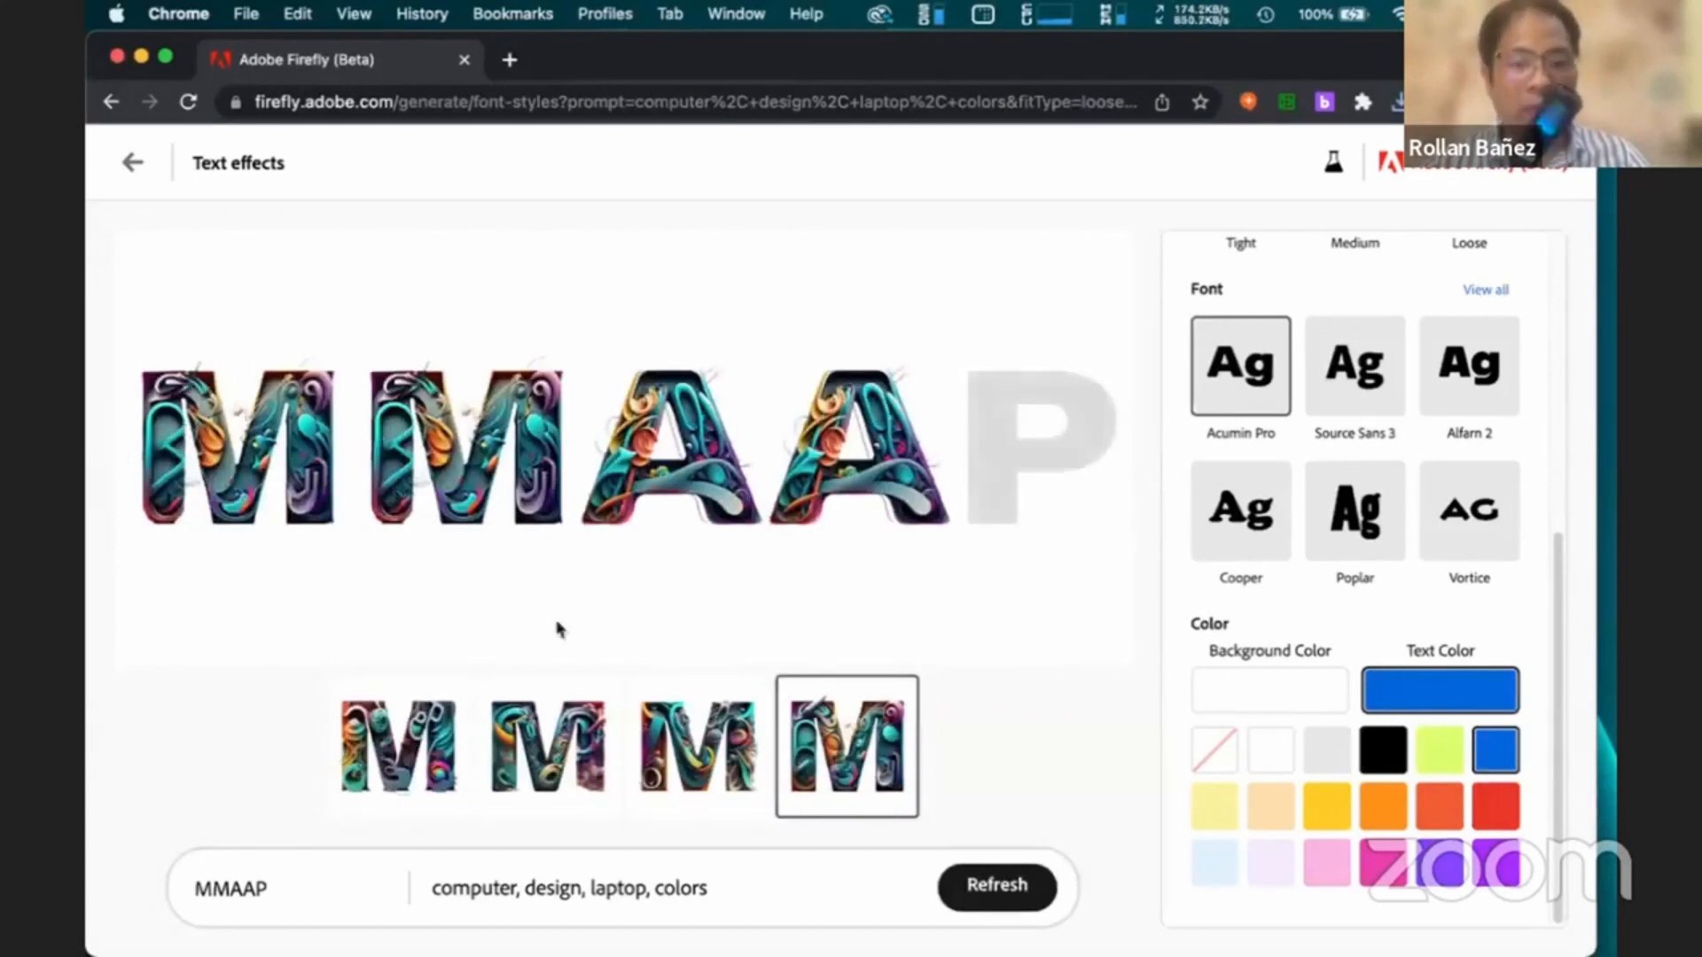
click(697, 745)
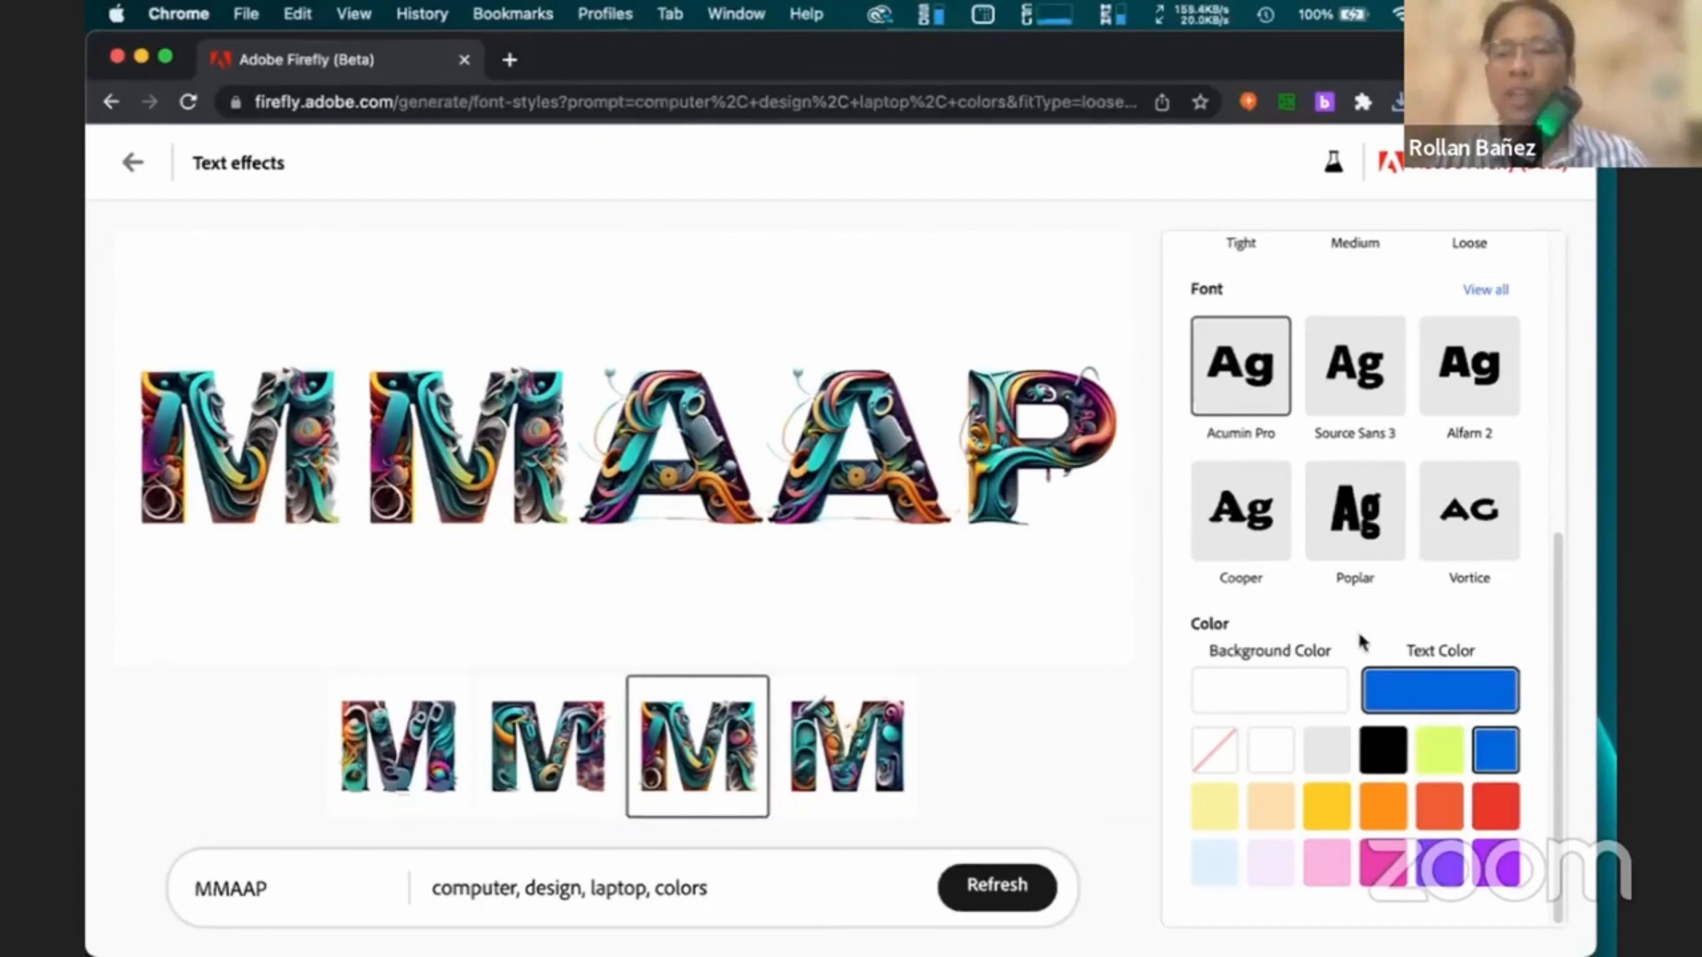
Change the lettering's font to Poplar from the full font collection and return to the main settings
scroll(1364, 585, up, 2)
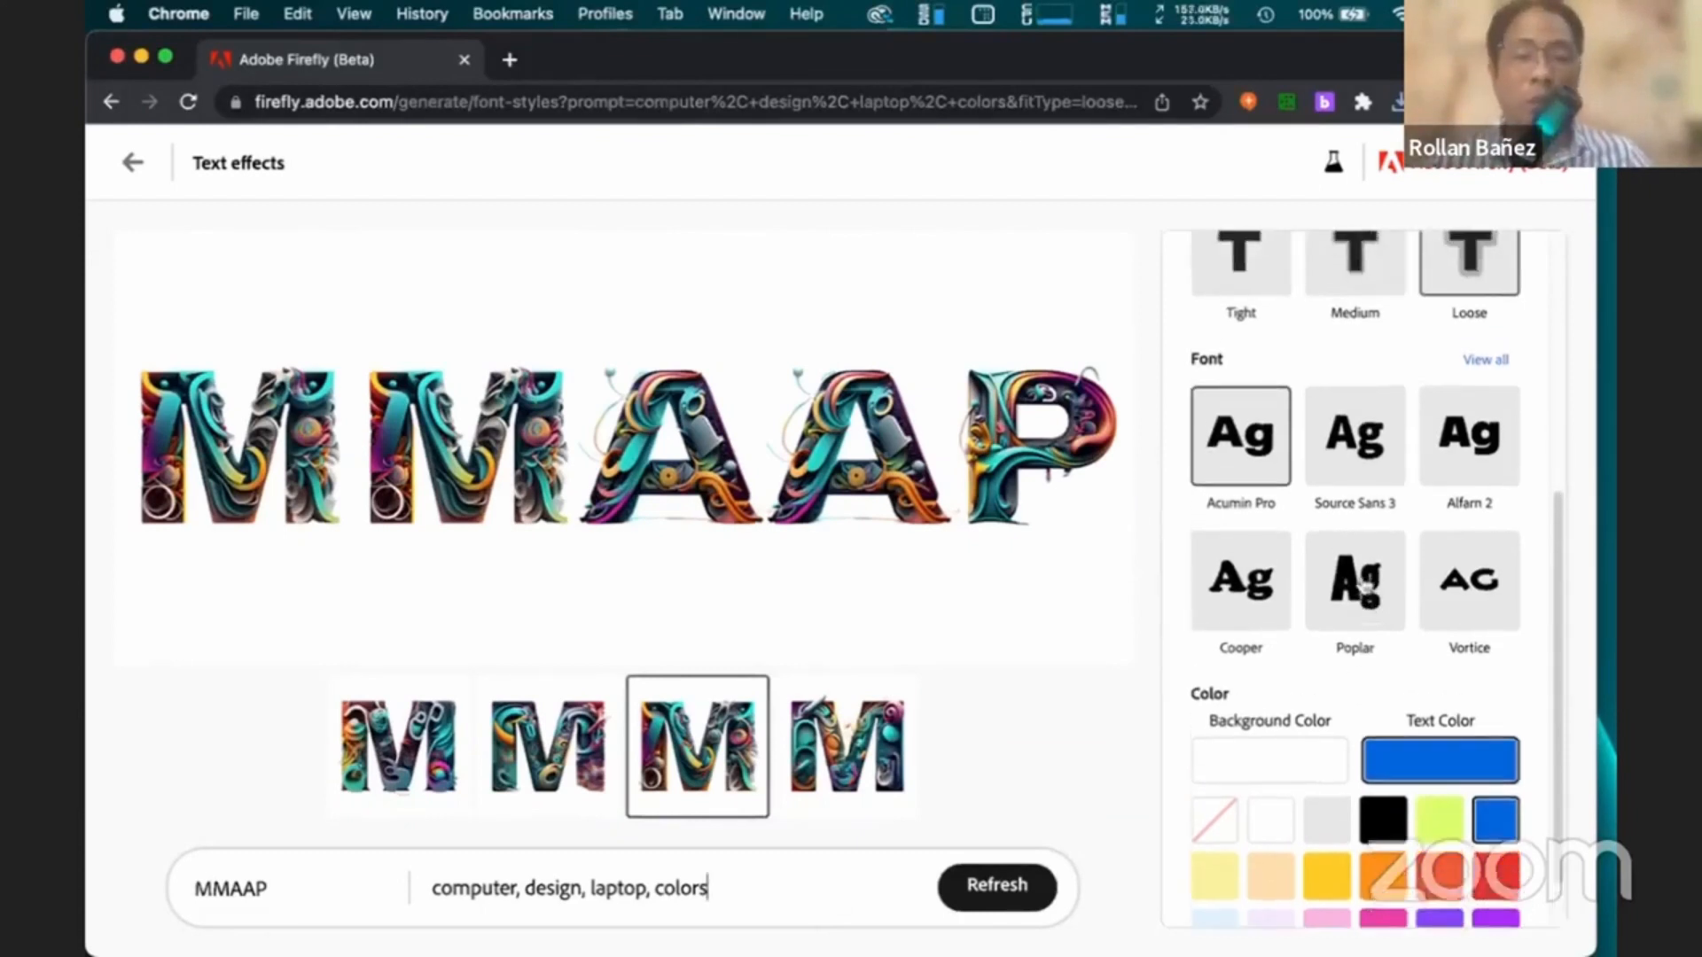
click(1483, 360)
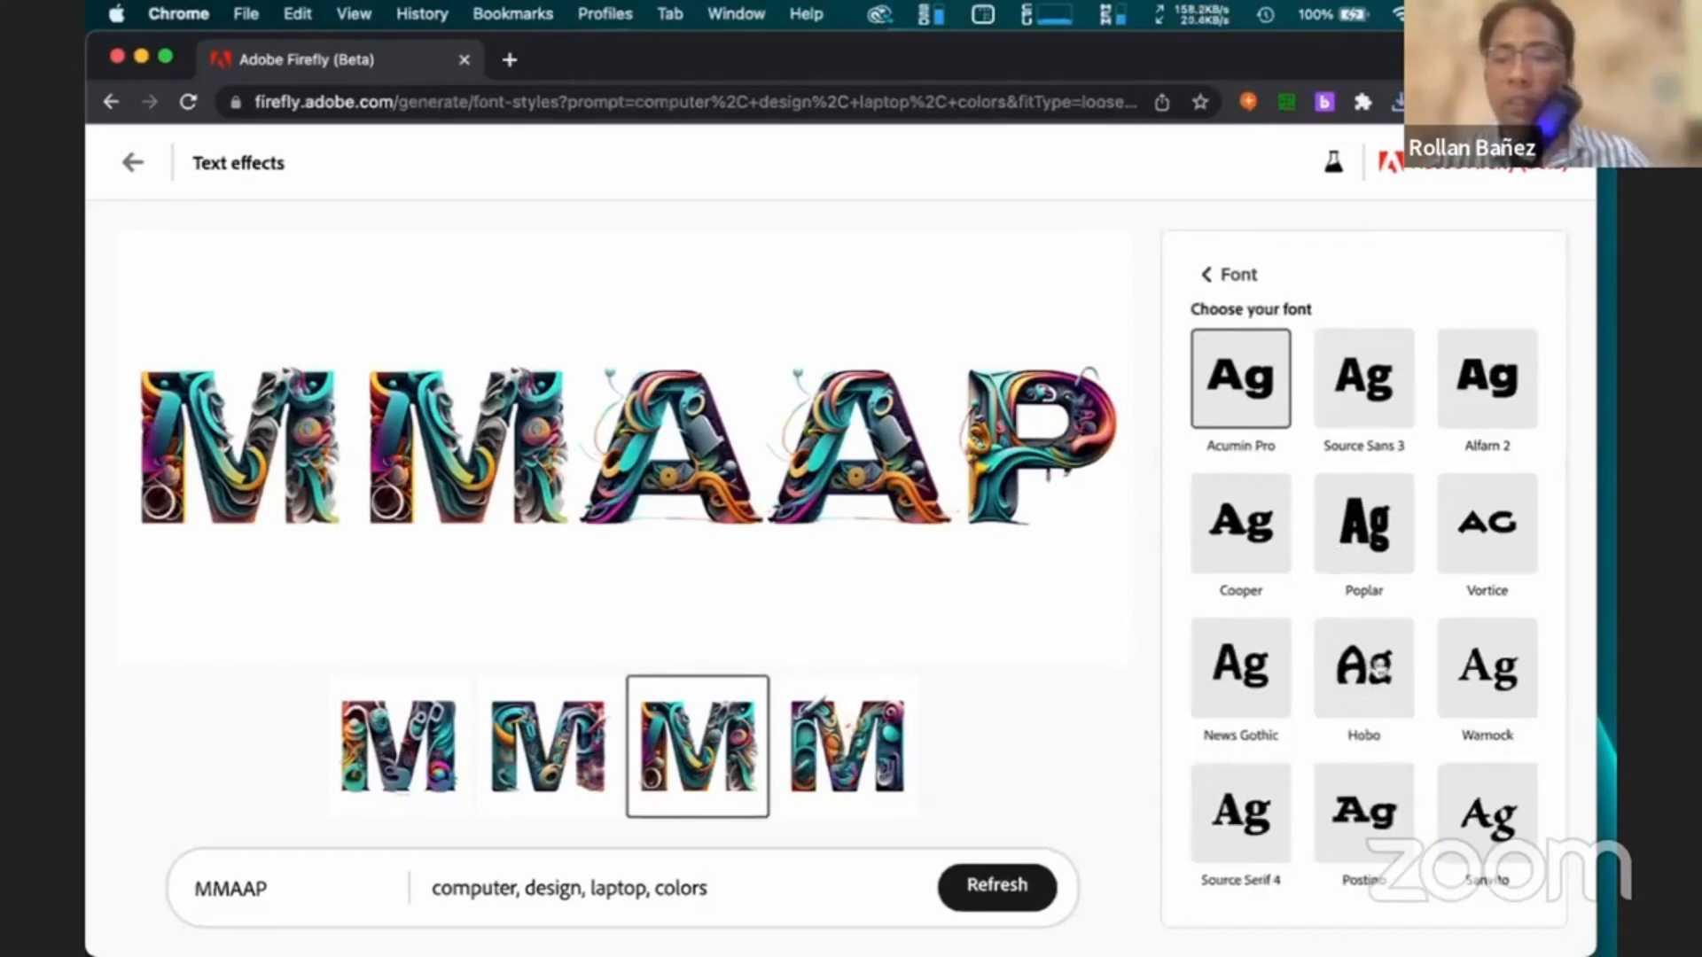
click(1356, 545)
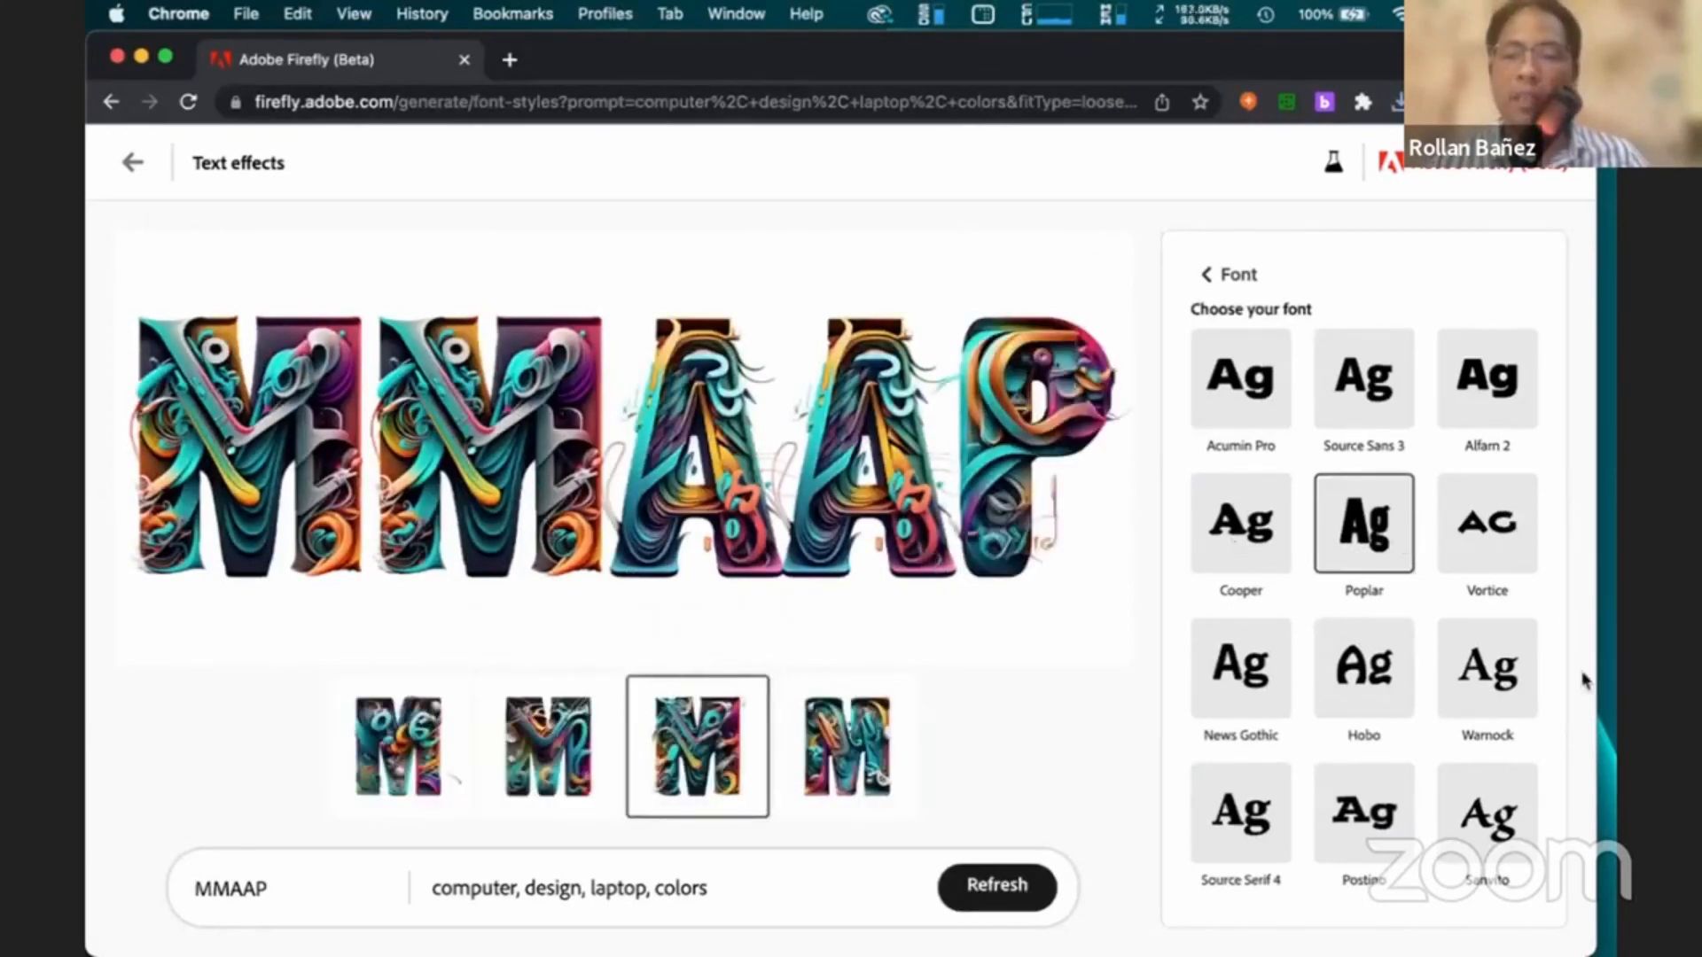
click(1207, 274)
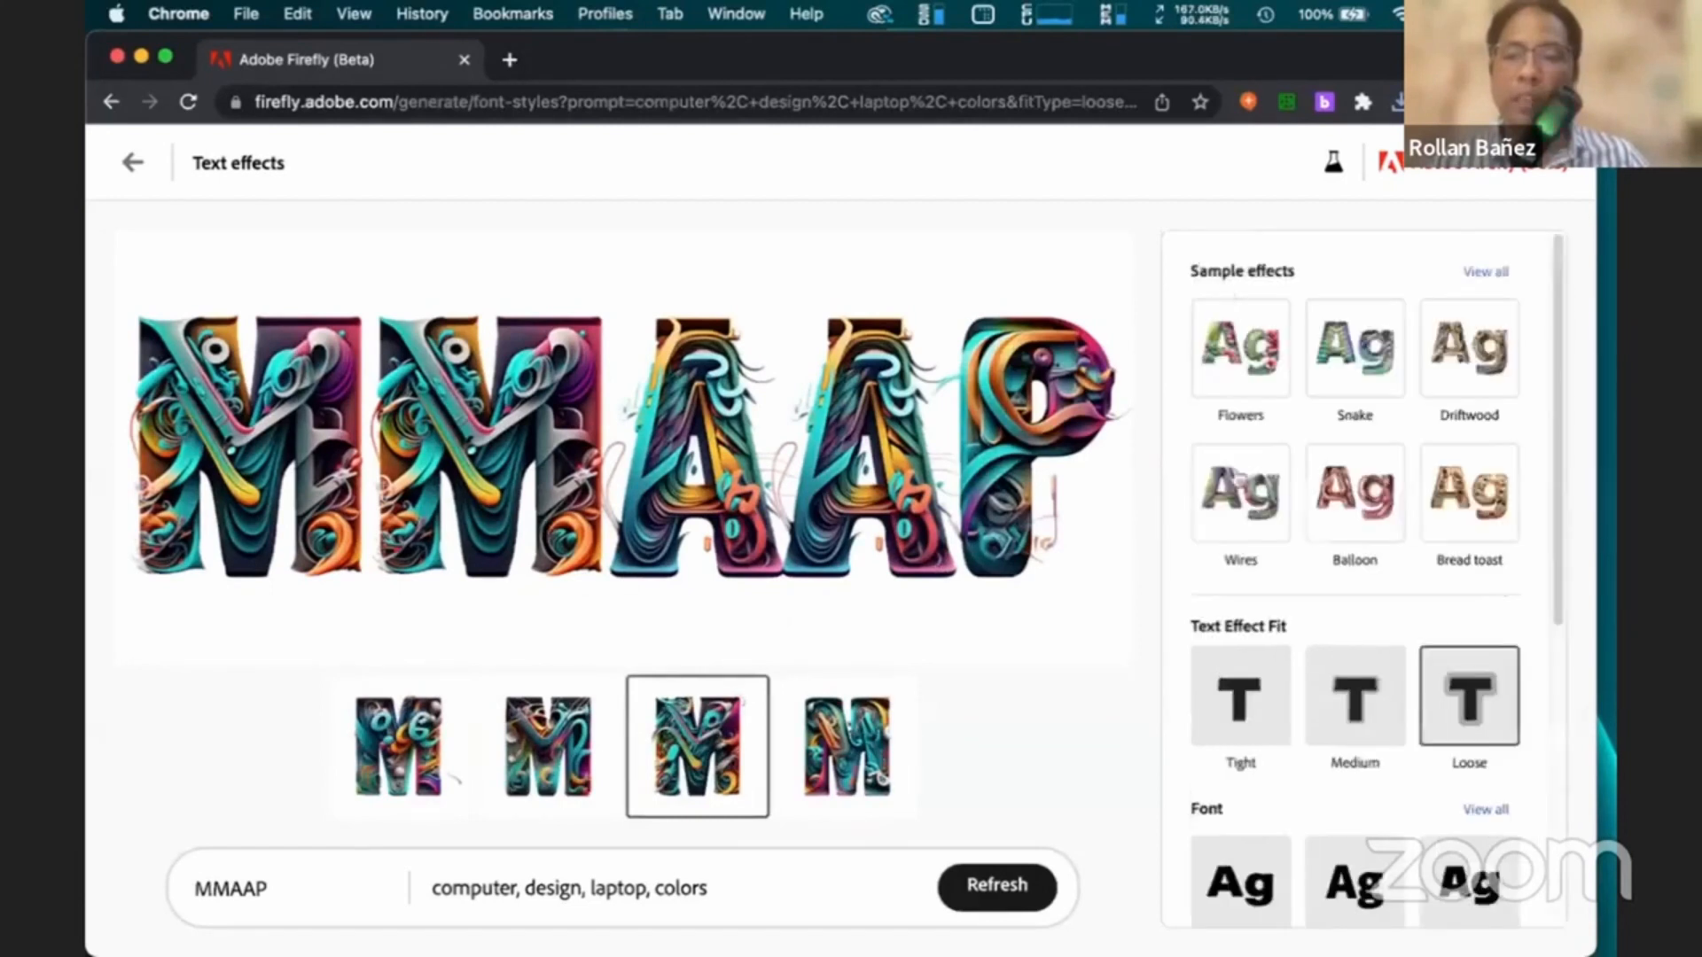
Regenerate the Poplar lettering with the Tight text effect fit and download it with Content Credentials
click(1234, 732)
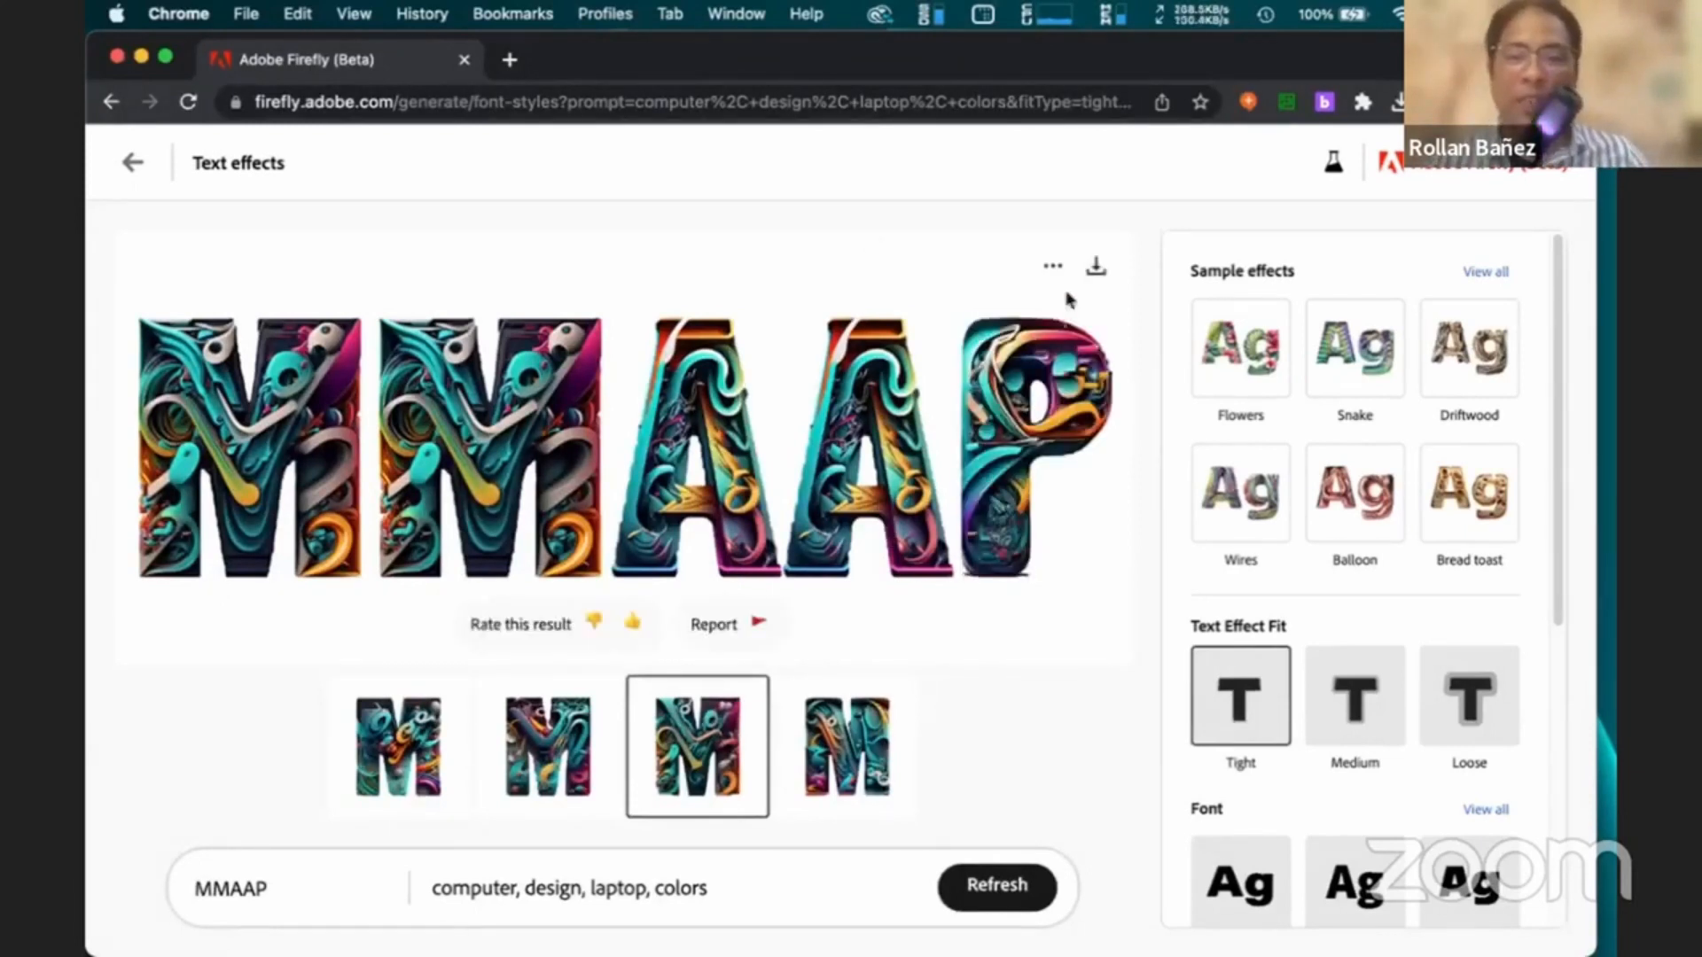
click(1096, 266)
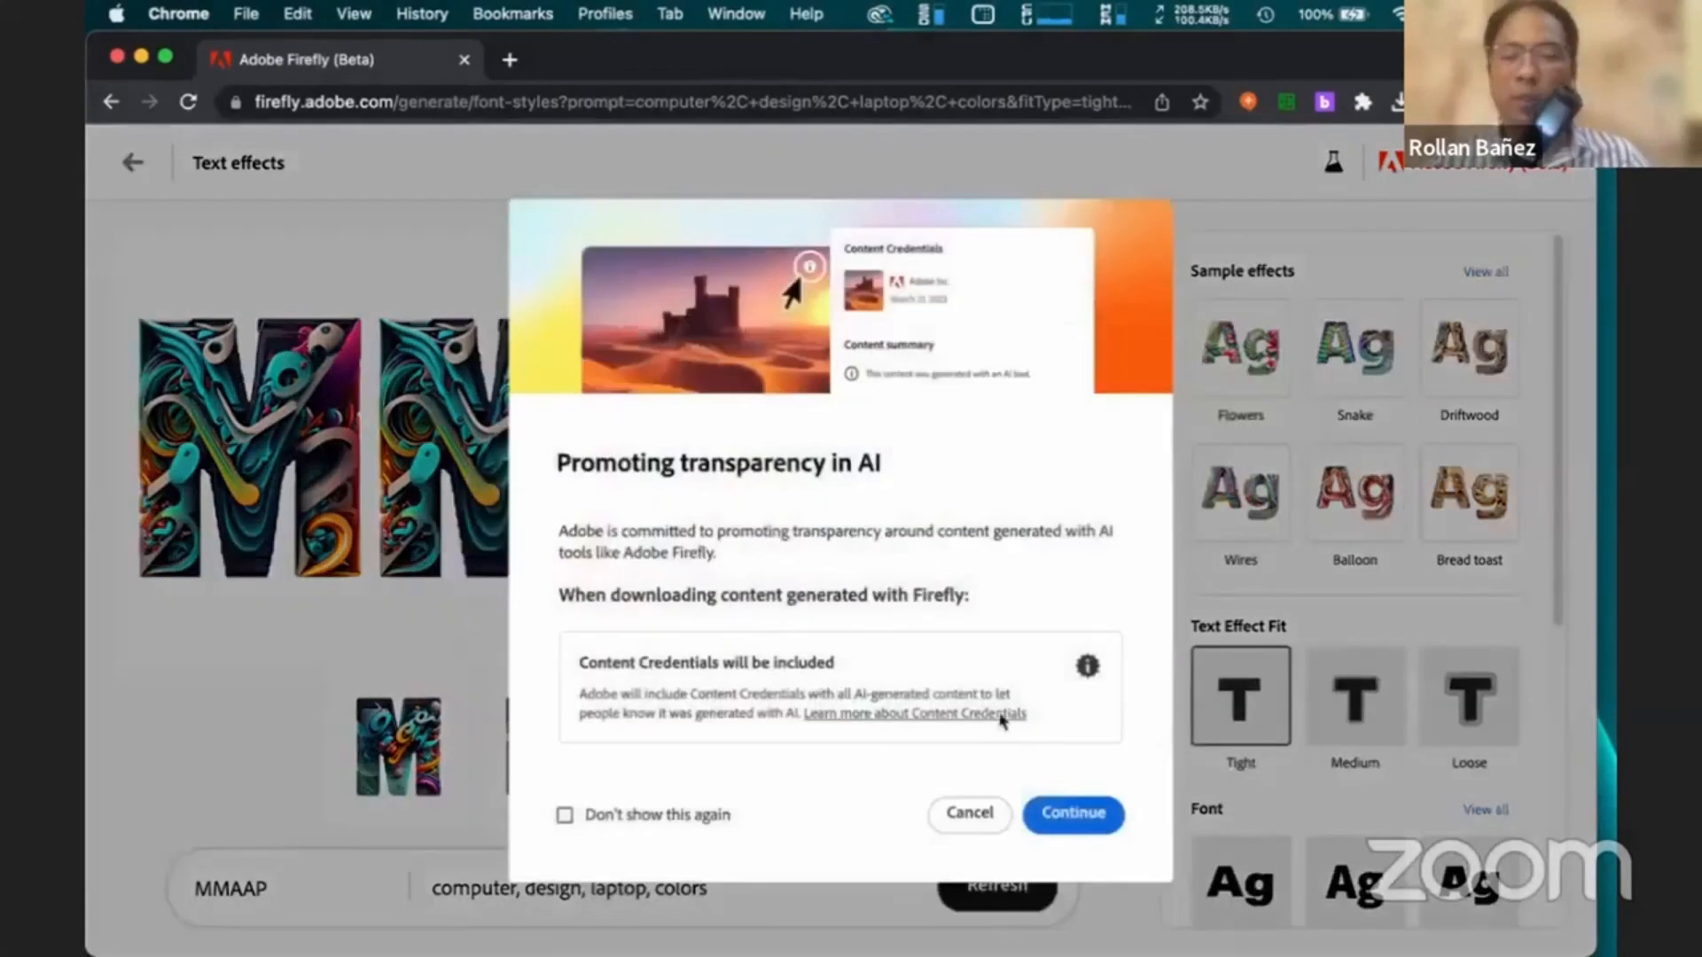
click(1053, 813)
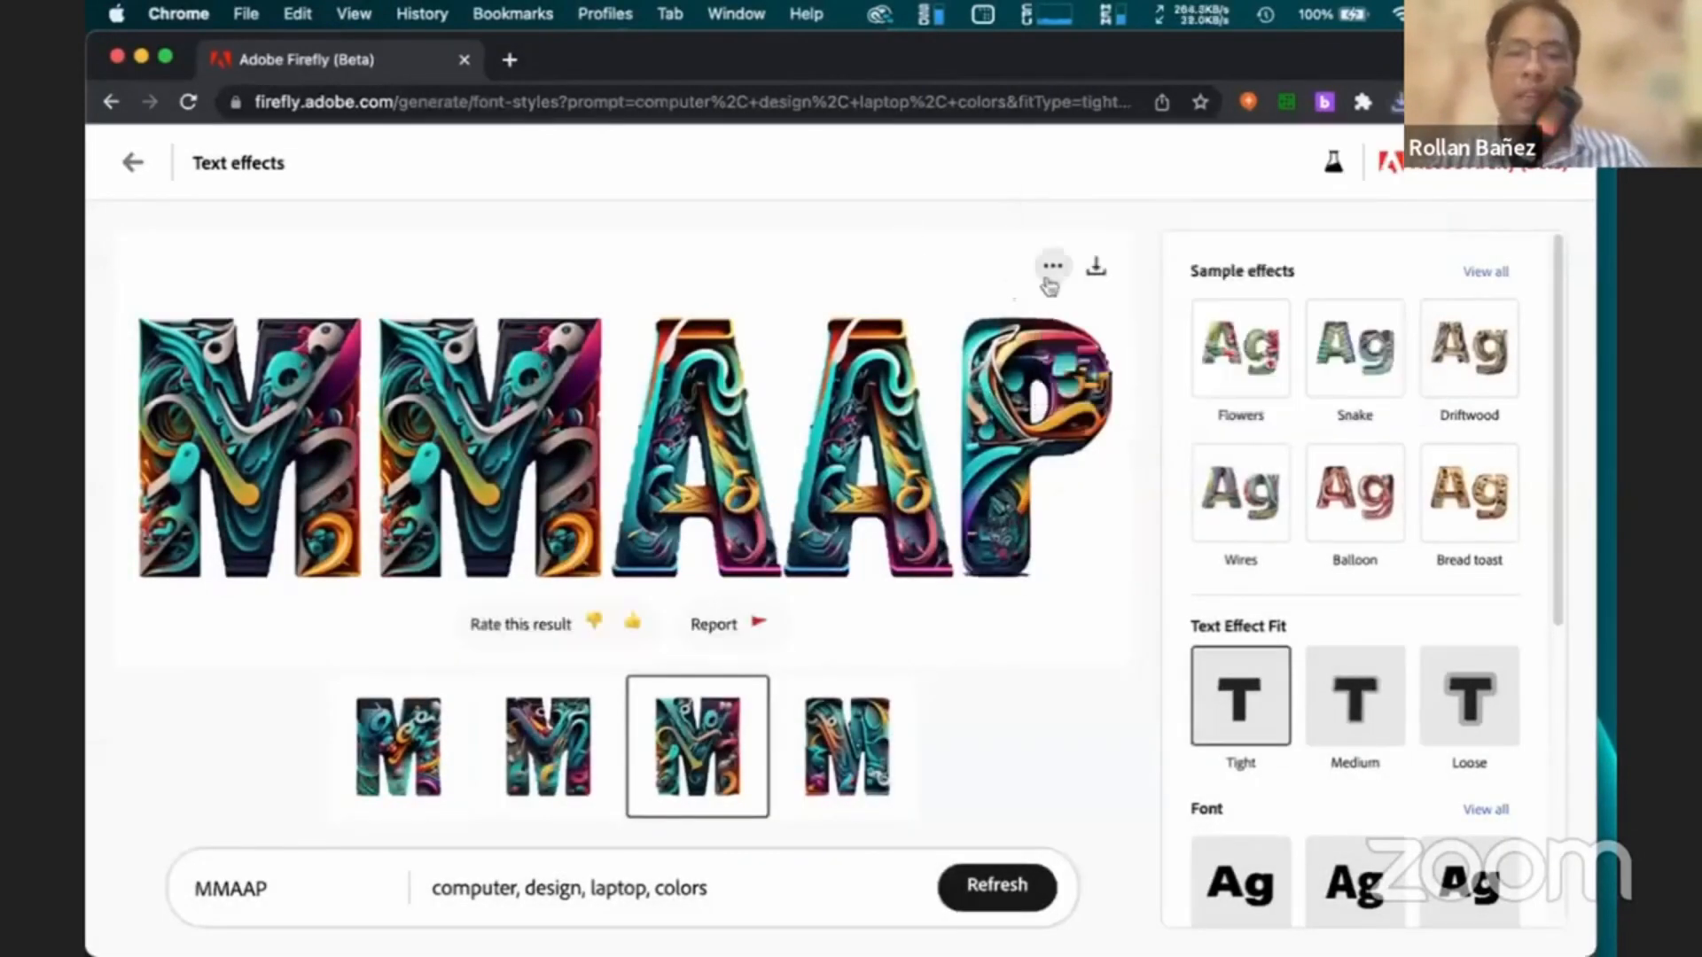
Submit the finished MMAAP lettering to the Firefly gallery
click(1052, 270)
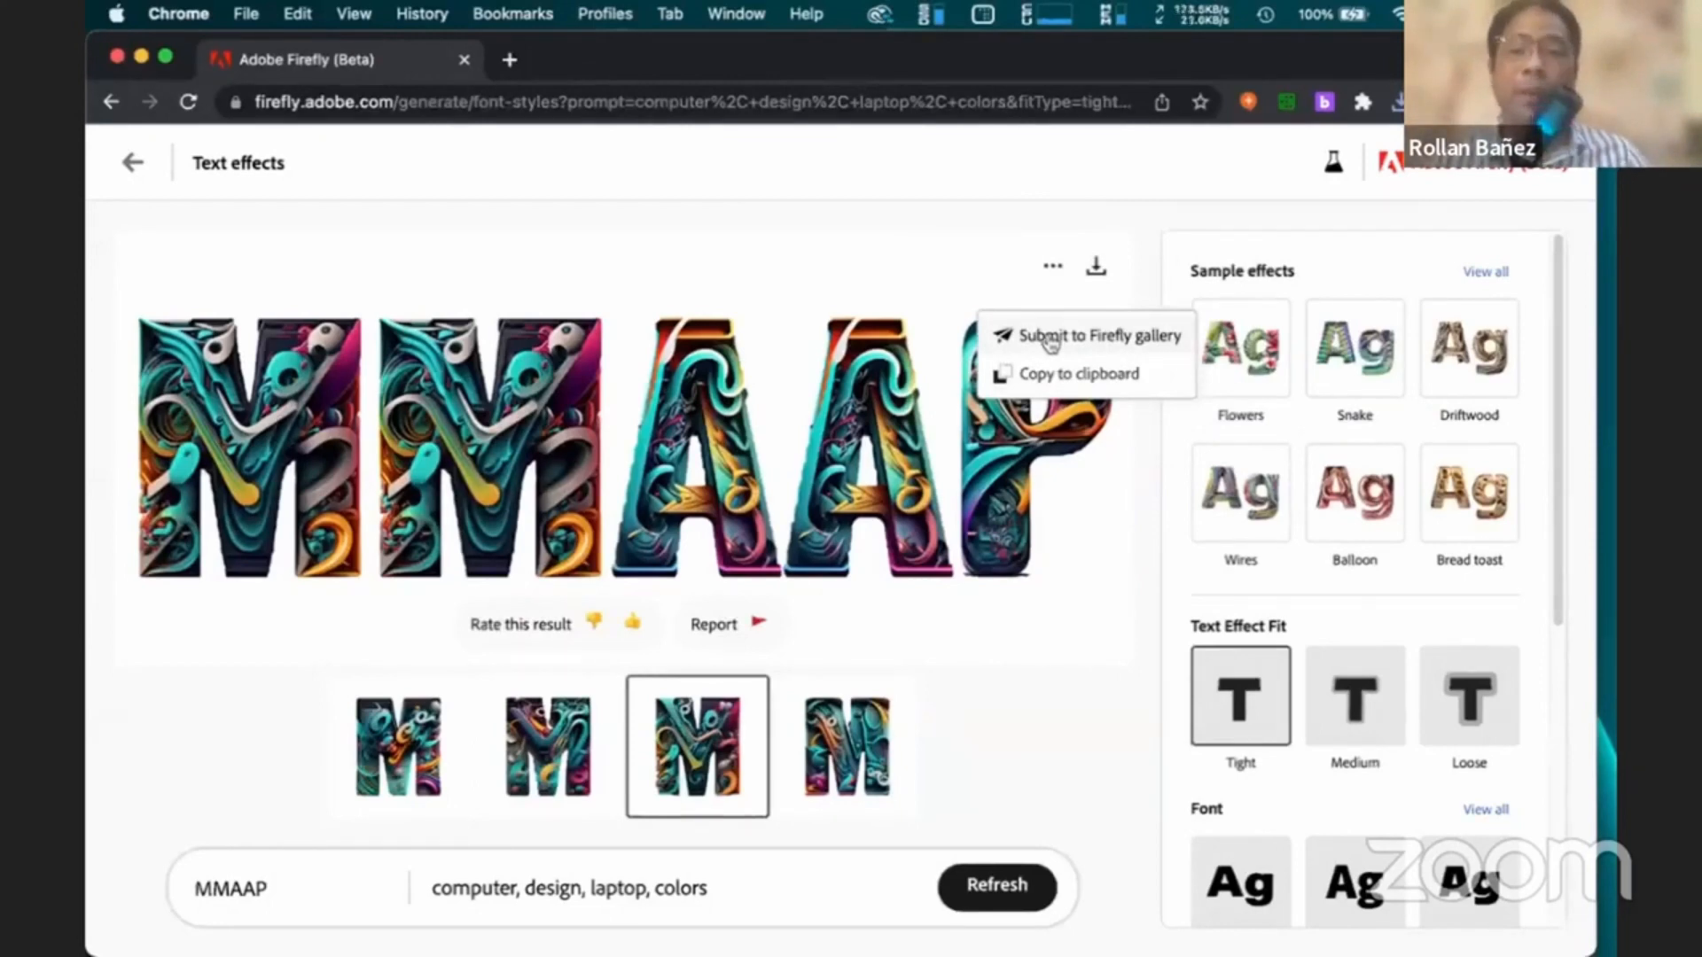
click(1052, 343)
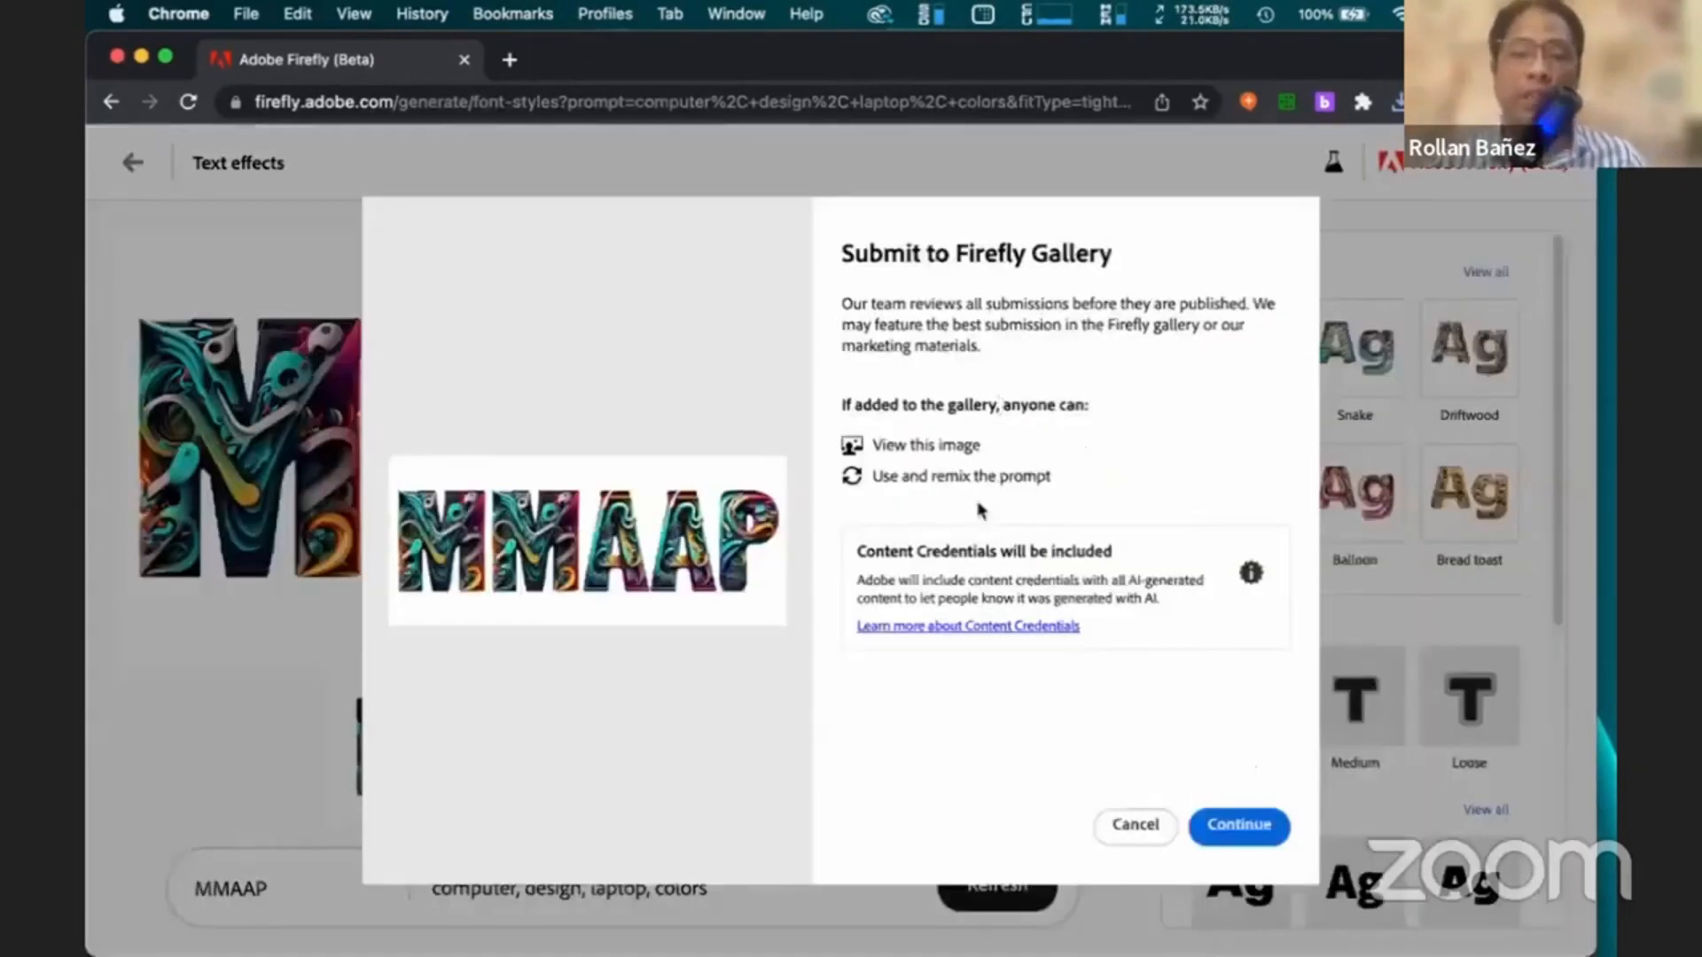
click(1236, 842)
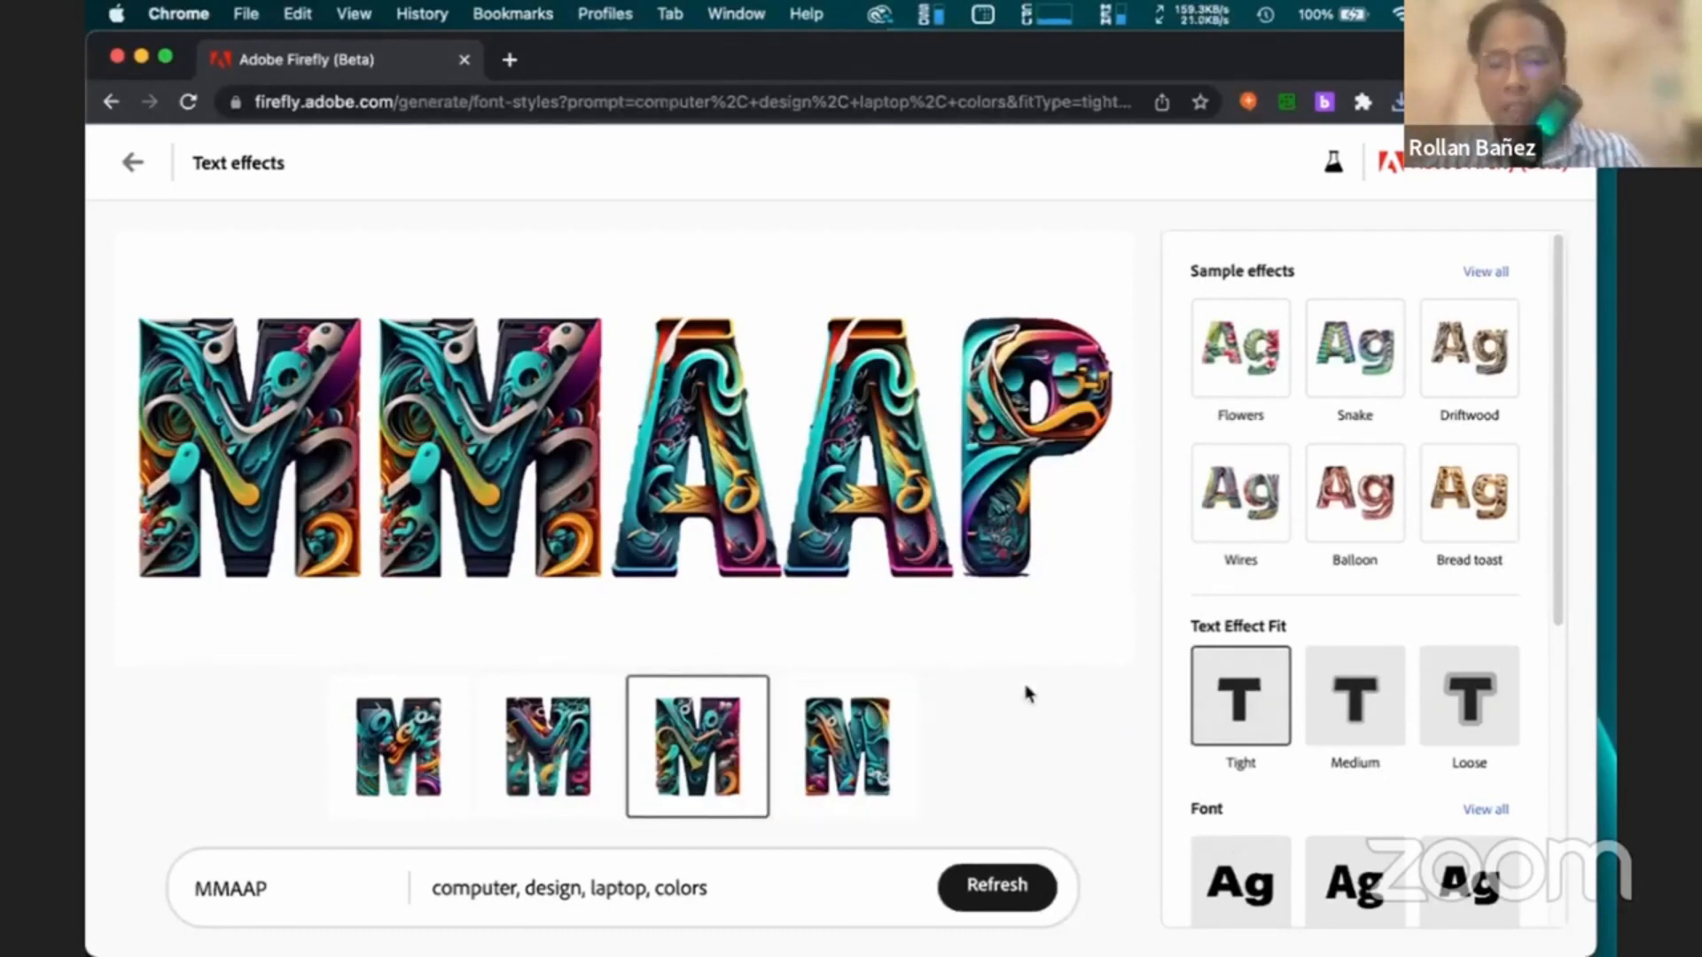
Review the sample effect, fit, font and color settings along with the full font collection, and return to the main settings
scroll(1565, 576, down, 5)
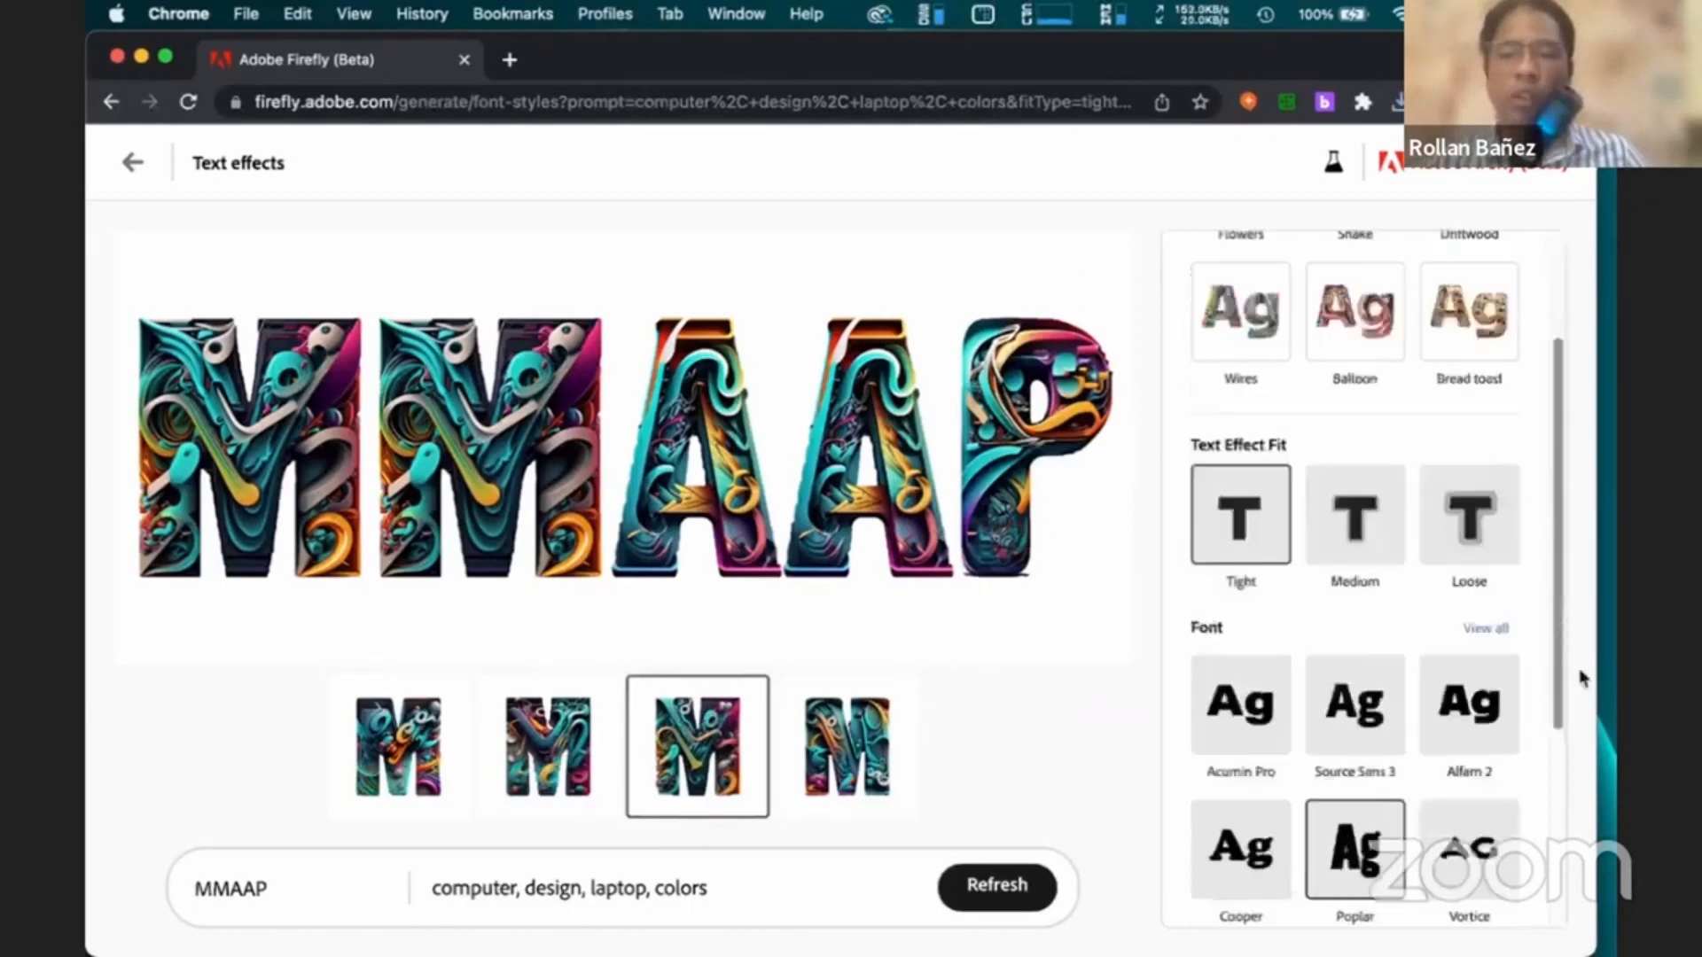
scroll(1531, 585, up, 5)
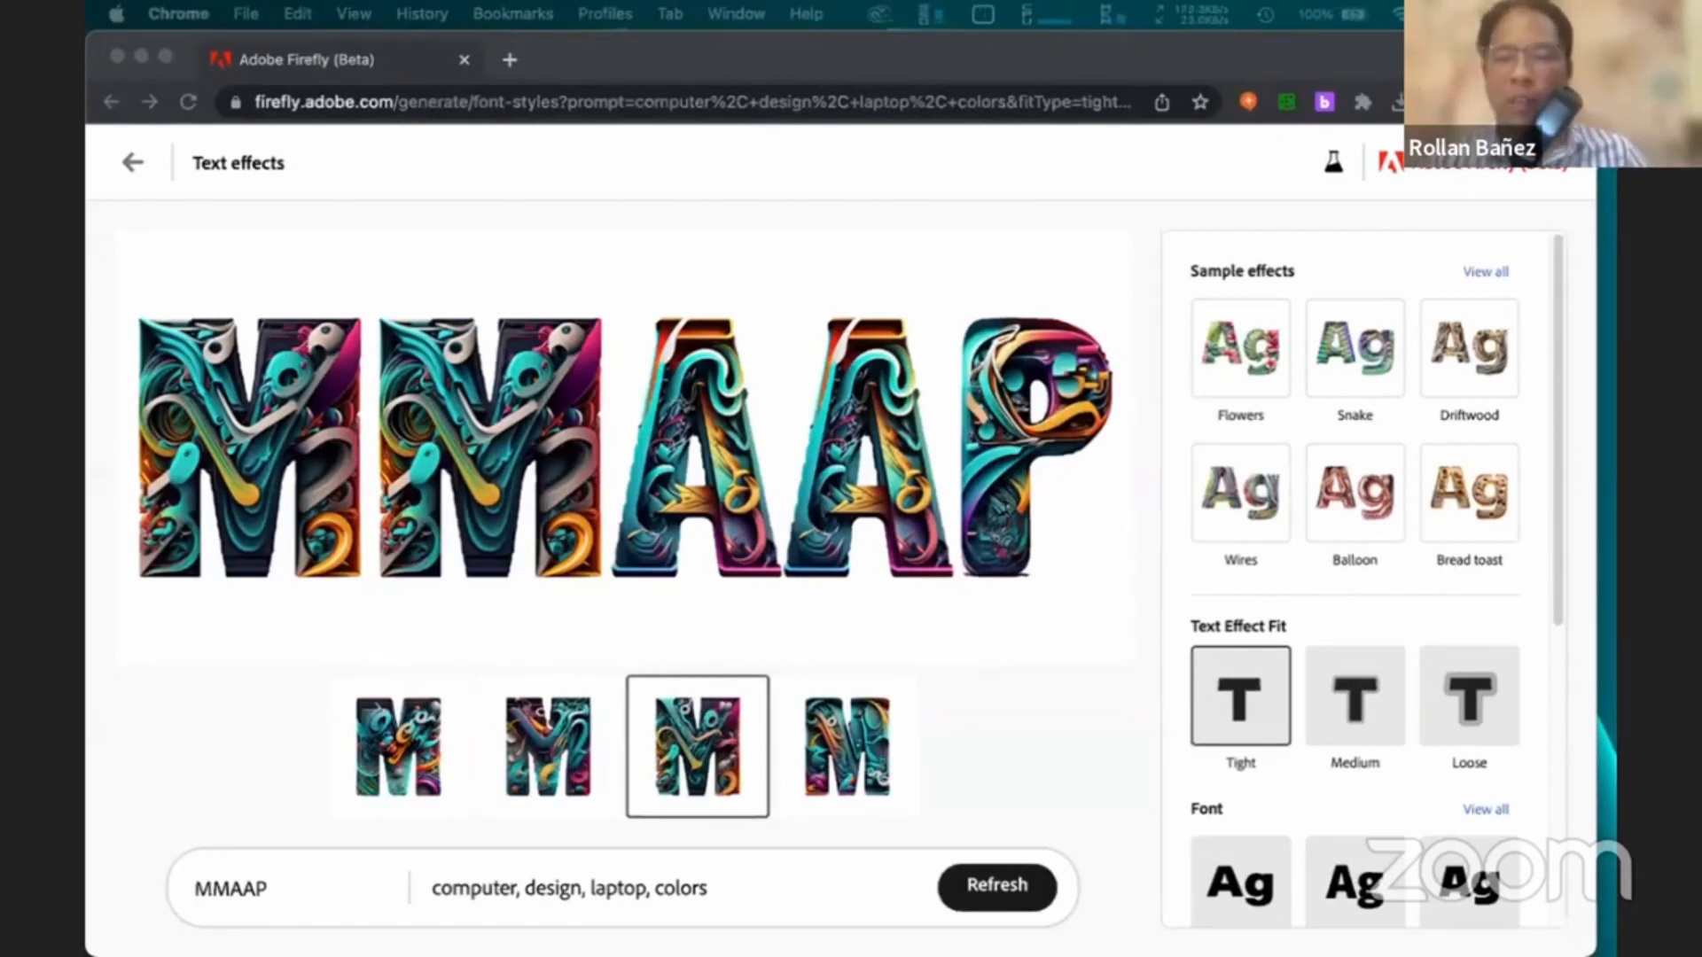
scroll(1474, 558, down, 2)
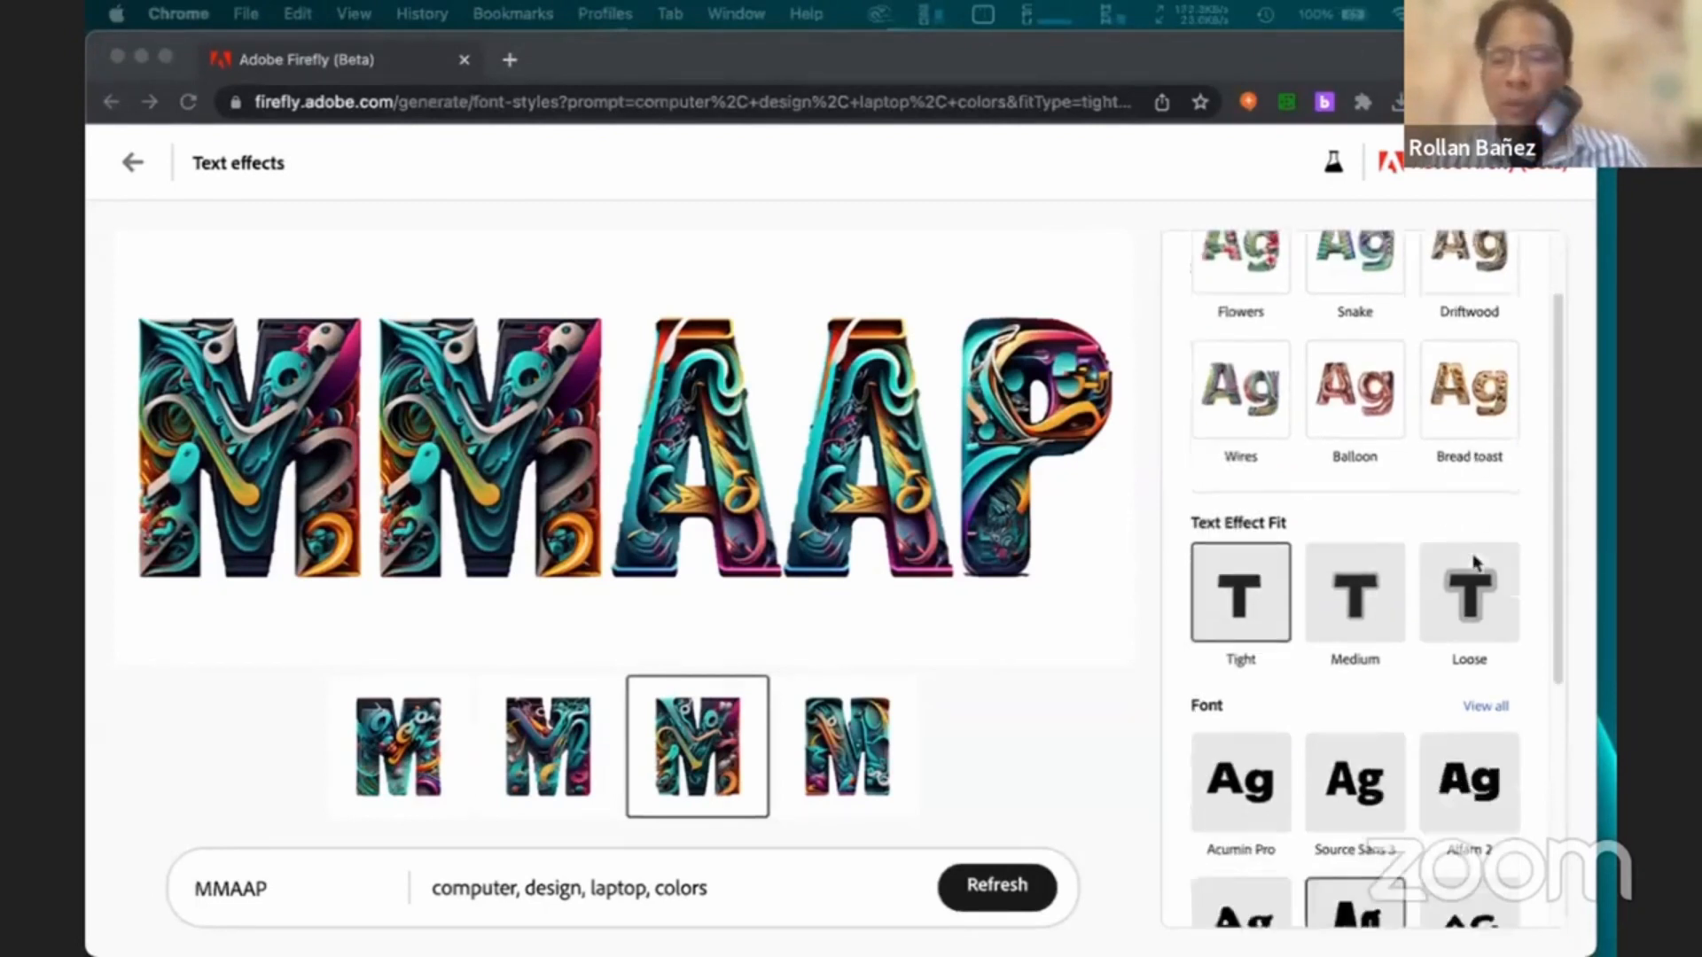
scroll(1475, 560, down, 5)
scroll(1321, 461, up, 1)
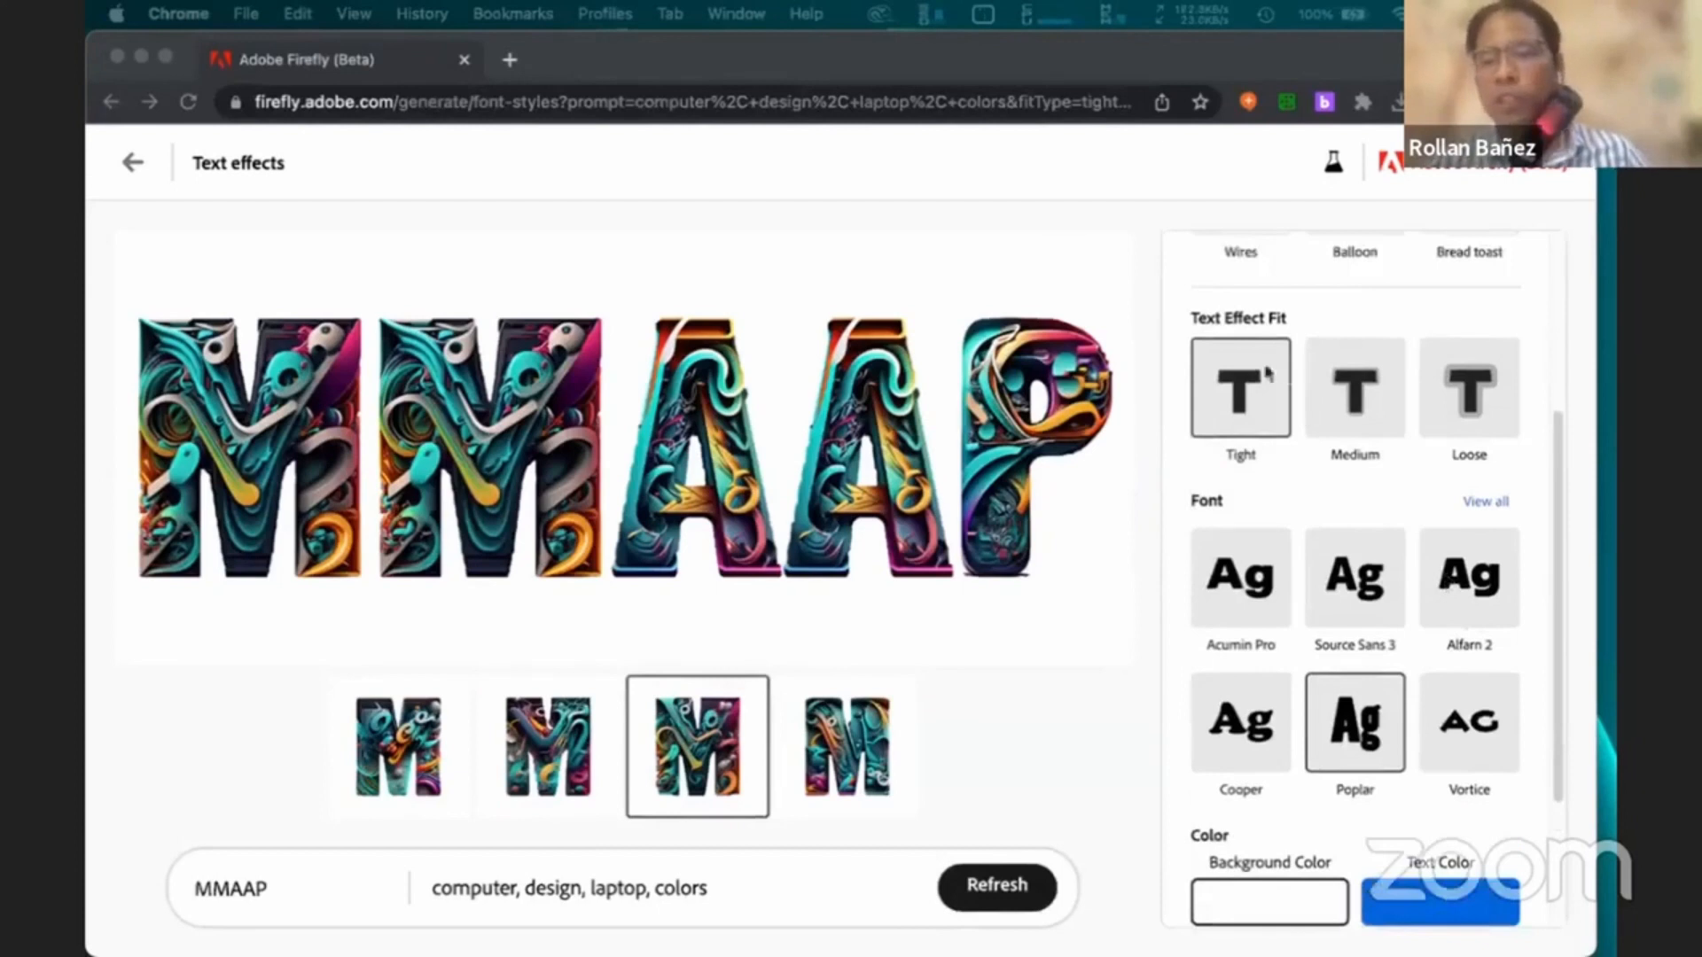
click(1493, 503)
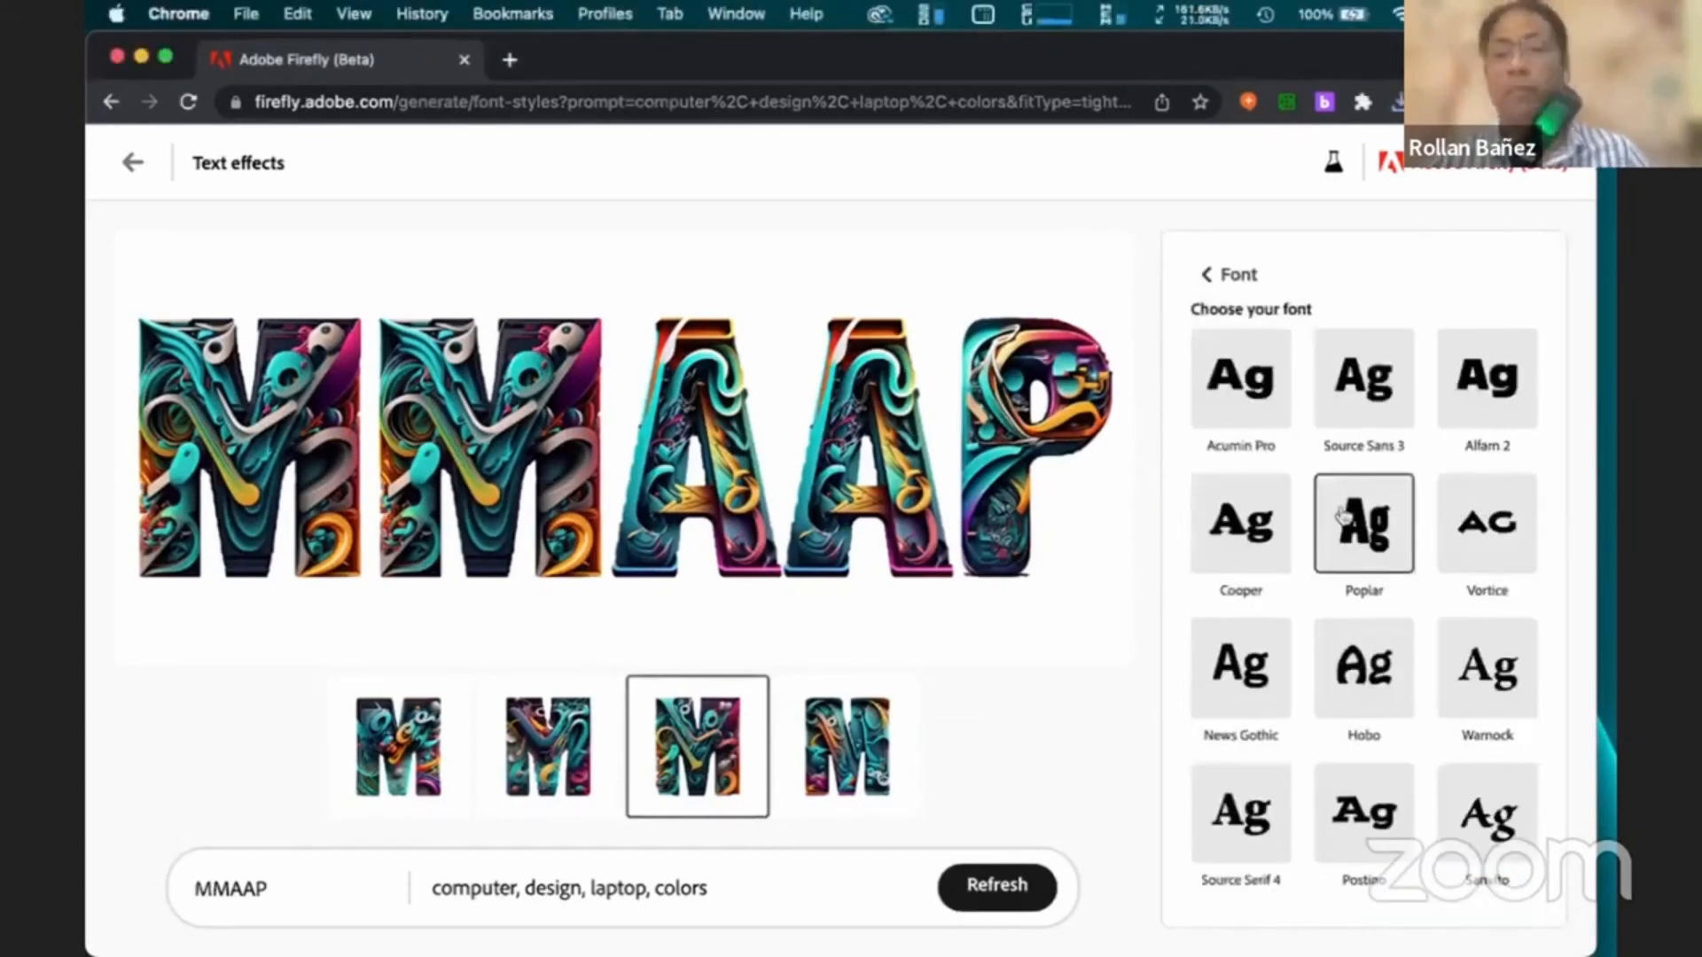
click(1207, 276)
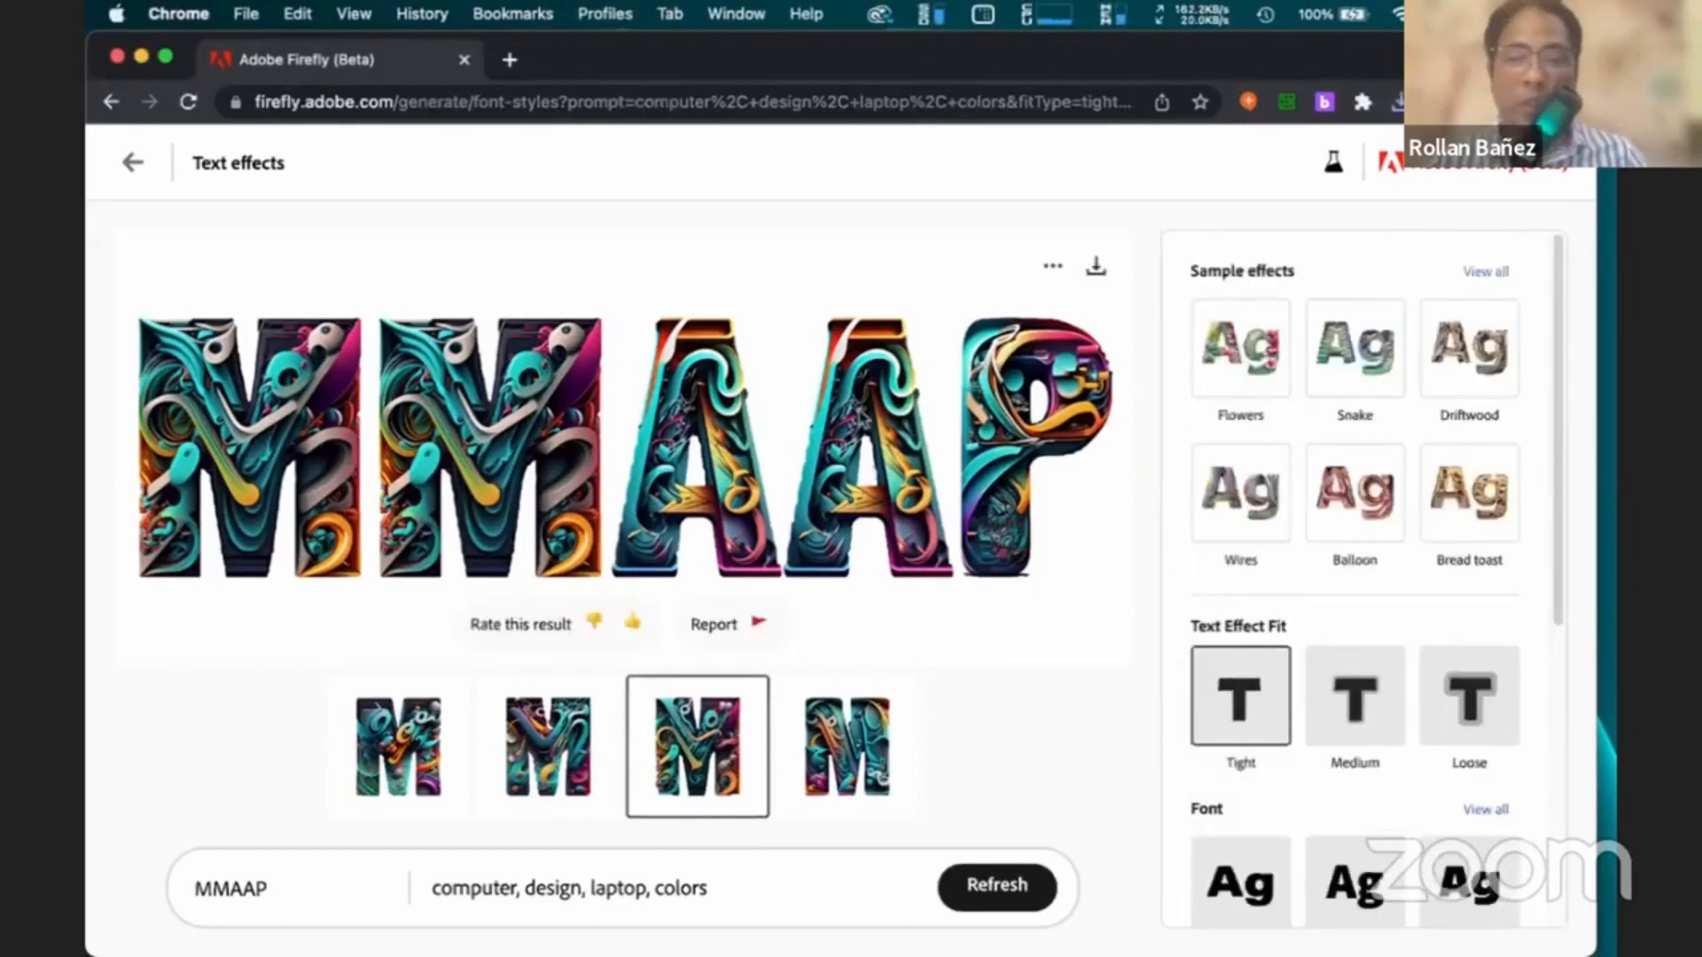